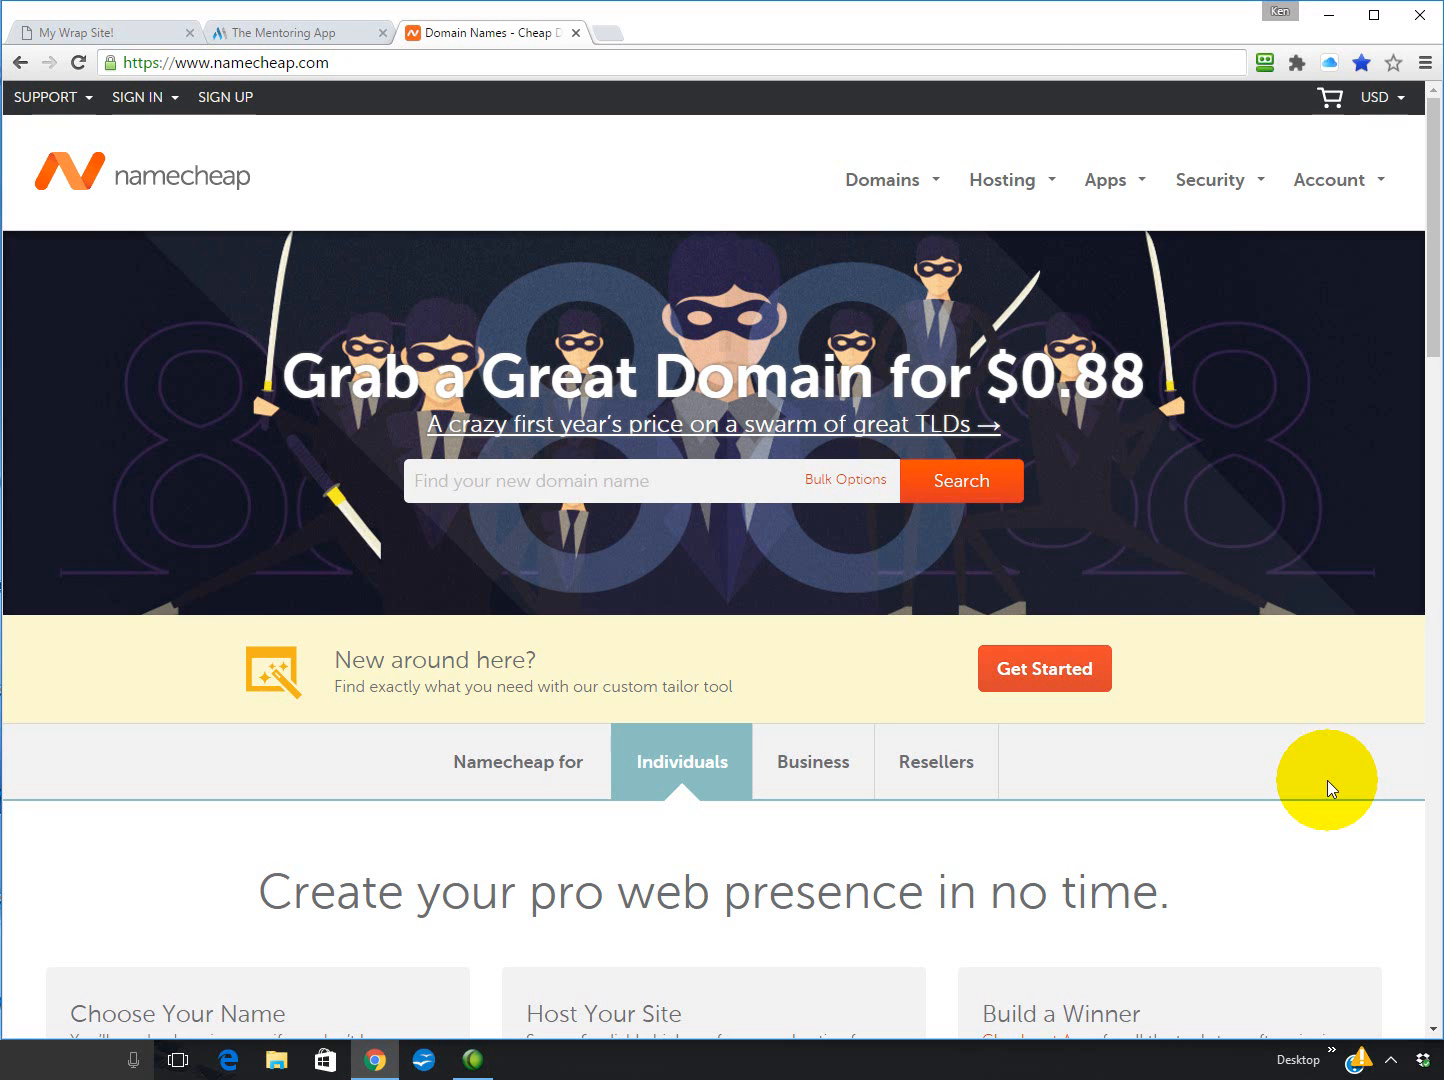
Sign in to the Namecheap account dashboard with the credentials already filled in
mouse_move(1390, 177)
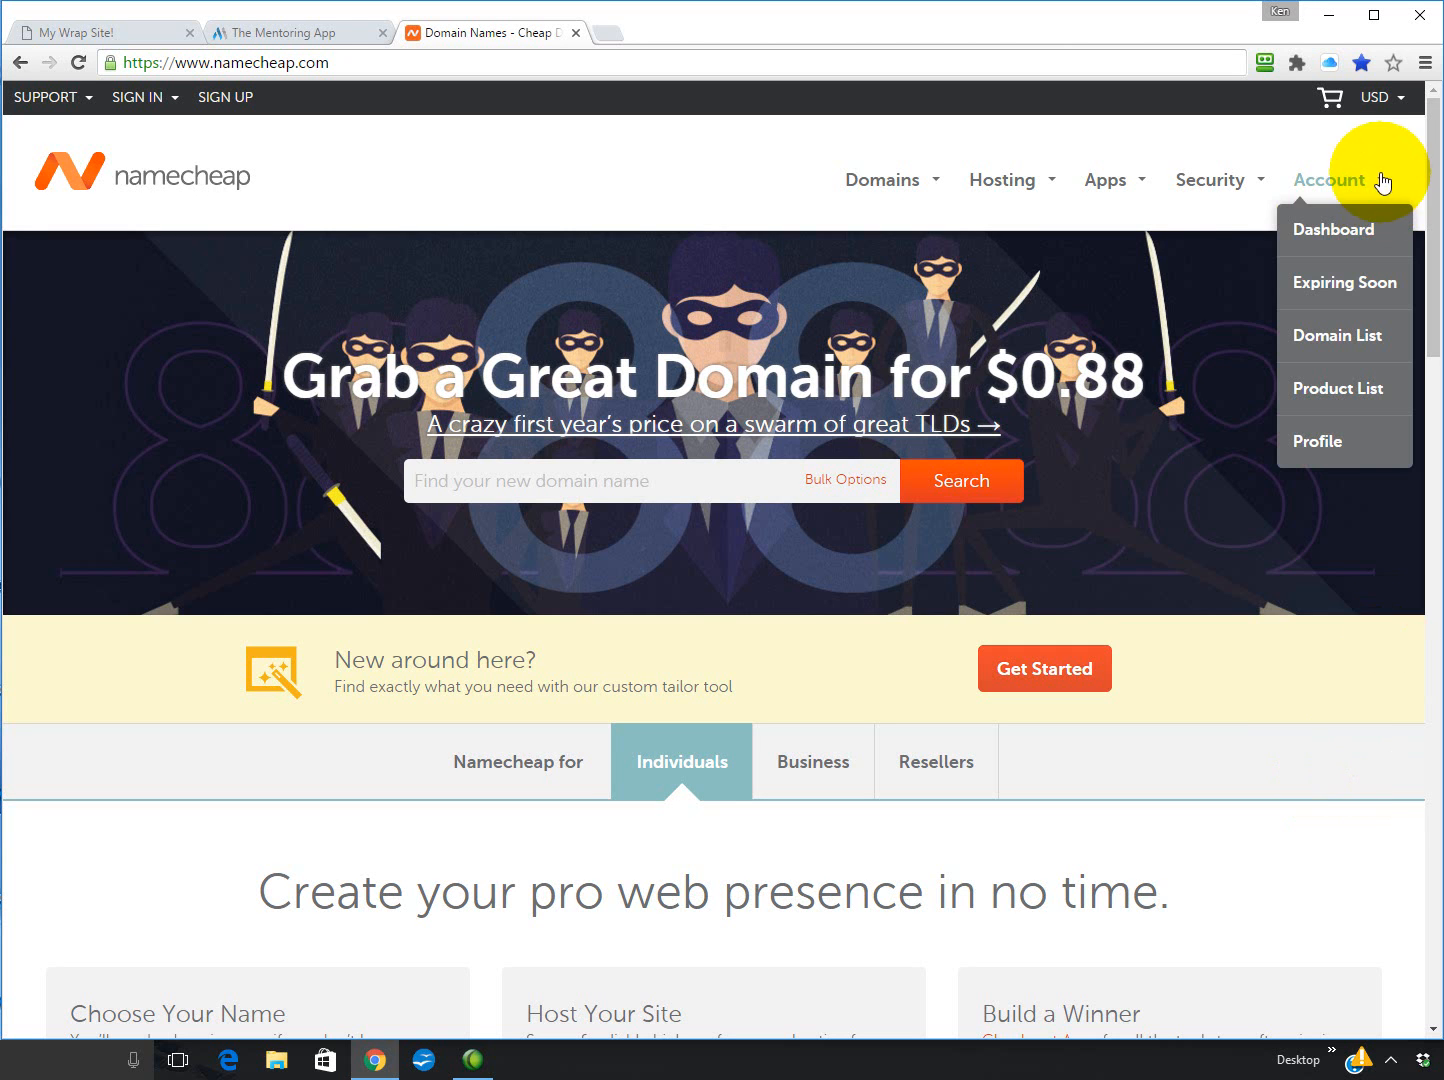
click(1341, 232)
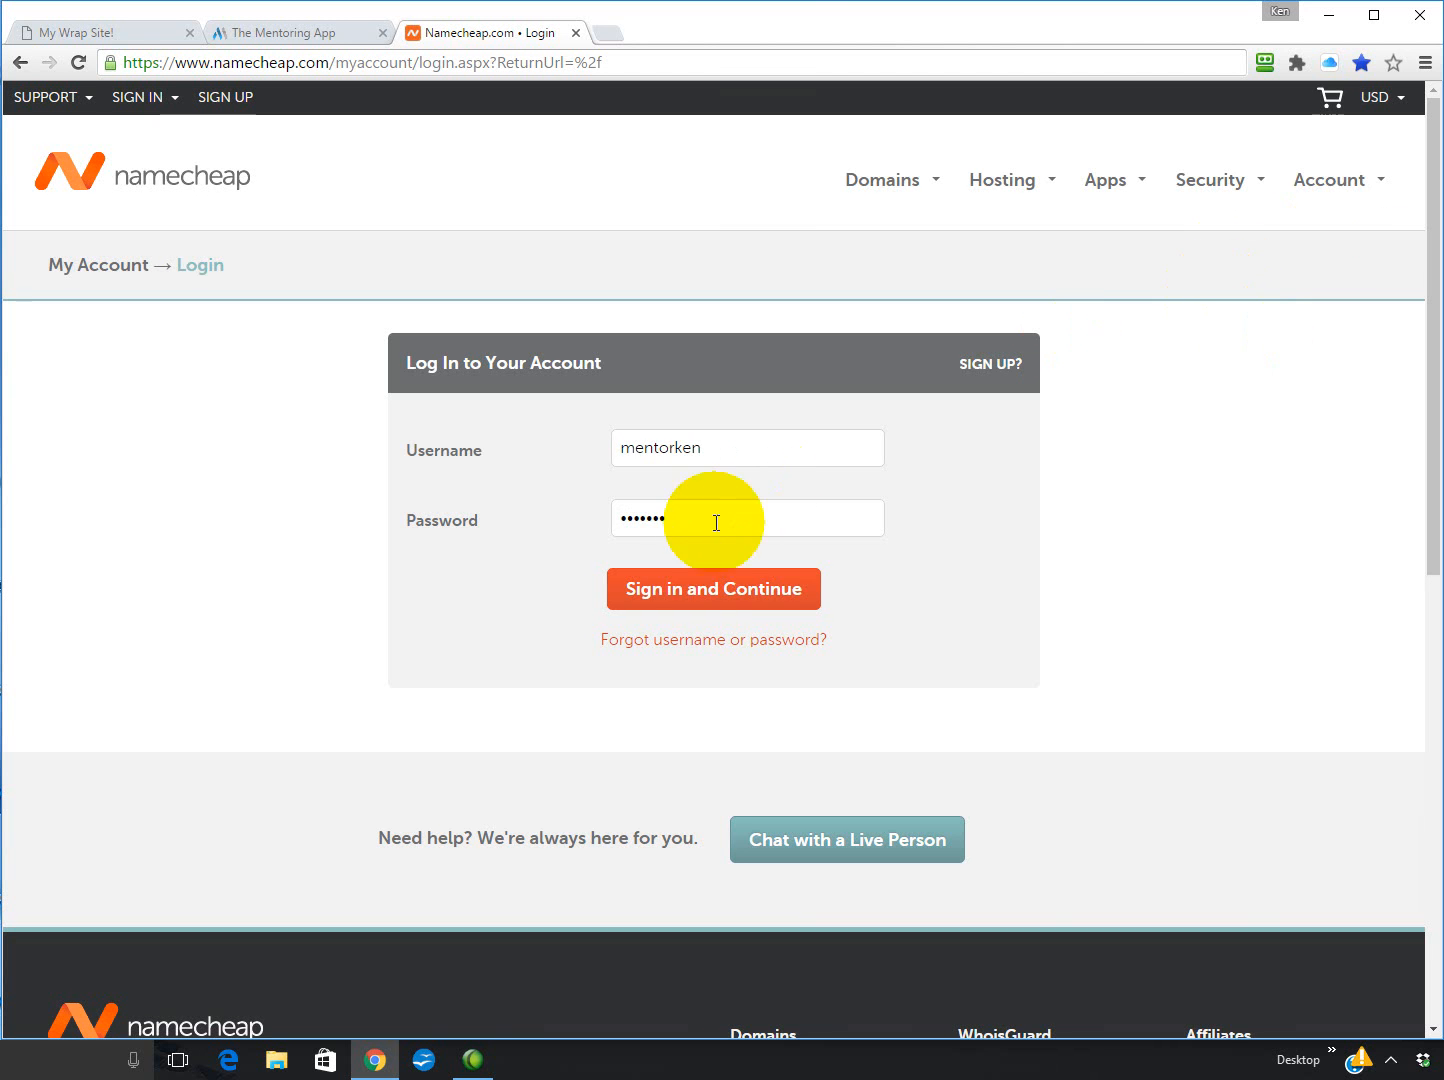
click(715, 592)
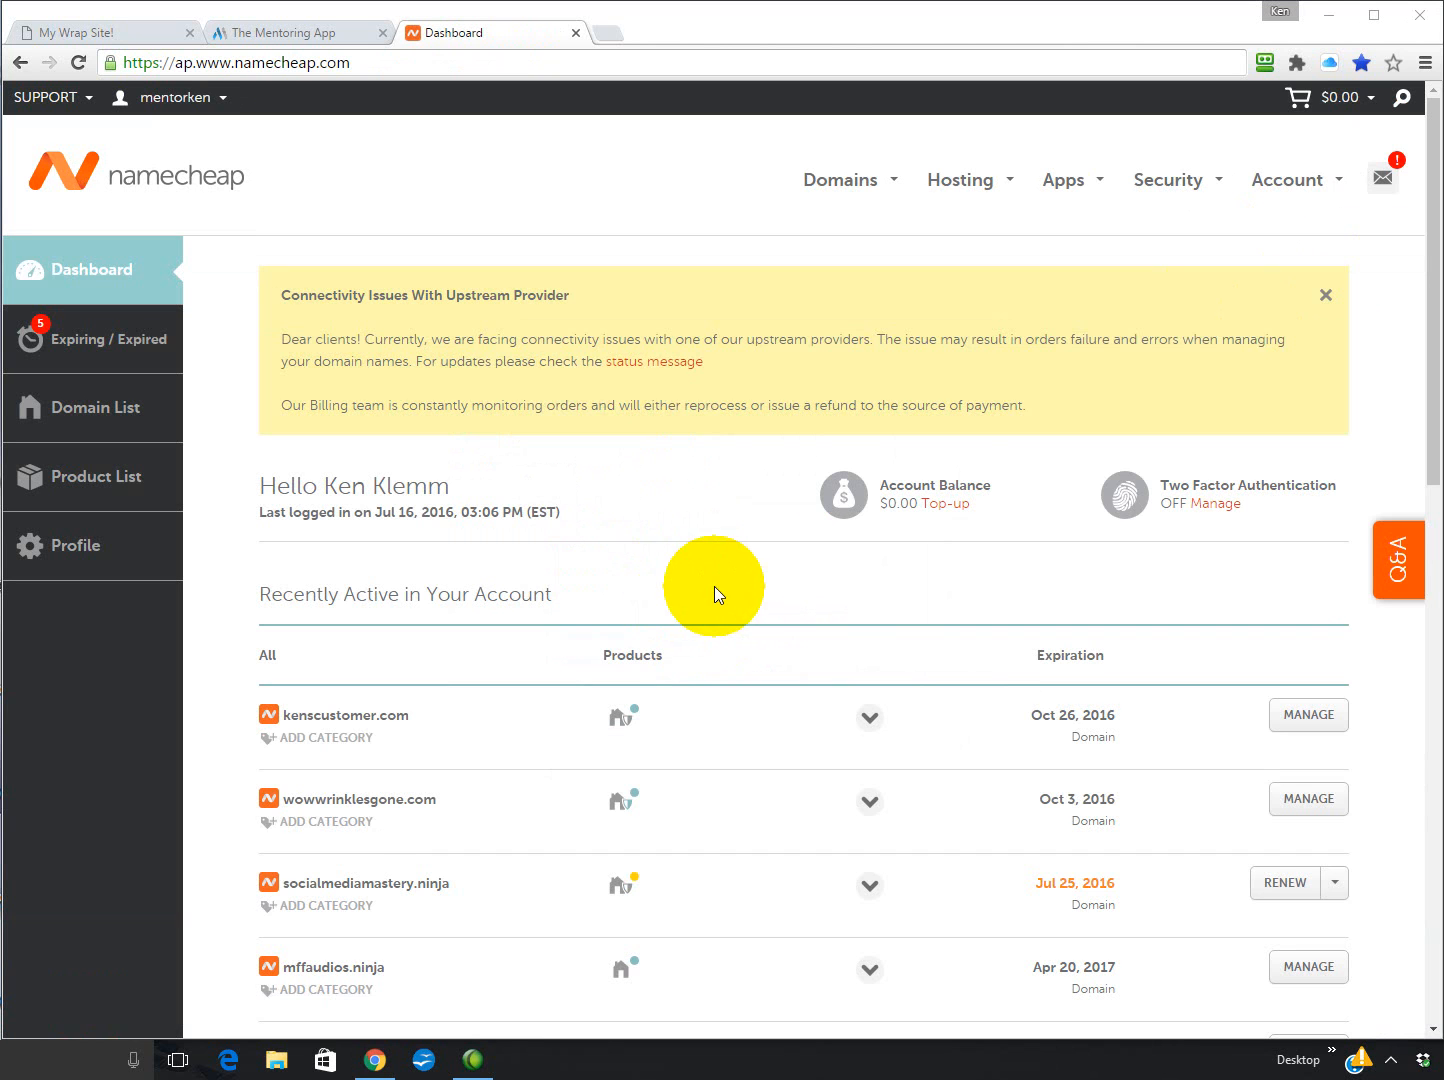
Open the management page of kenscustomer.com from the domain list
click(121, 418)
scroll(120, 412, down, 5)
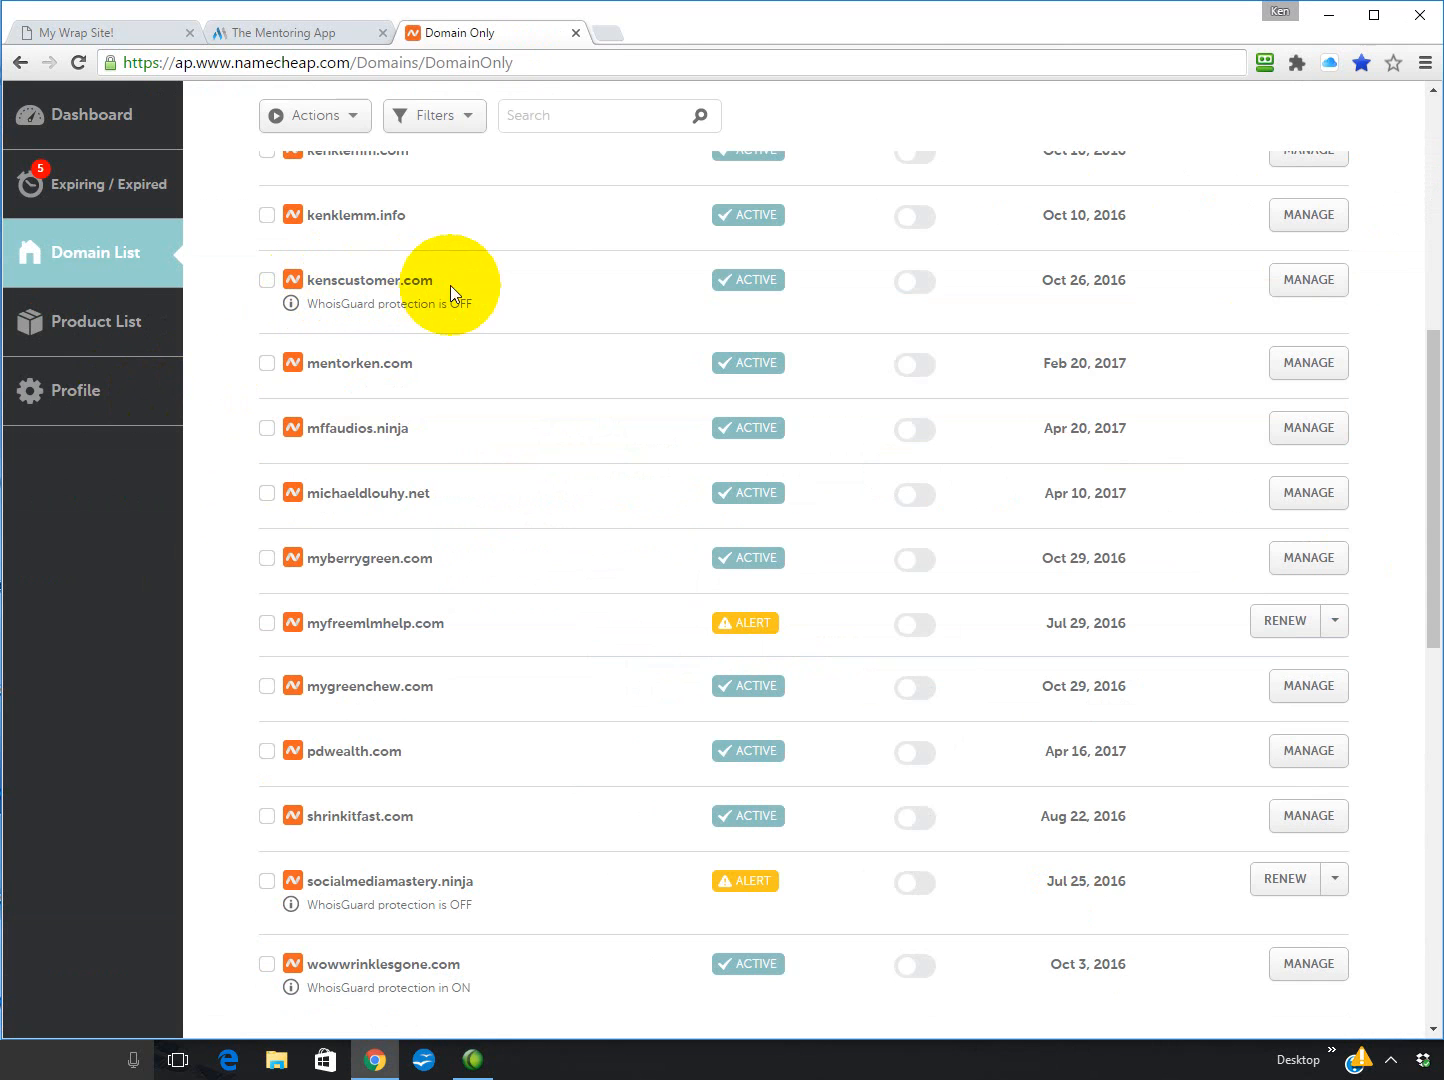
click(1305, 284)
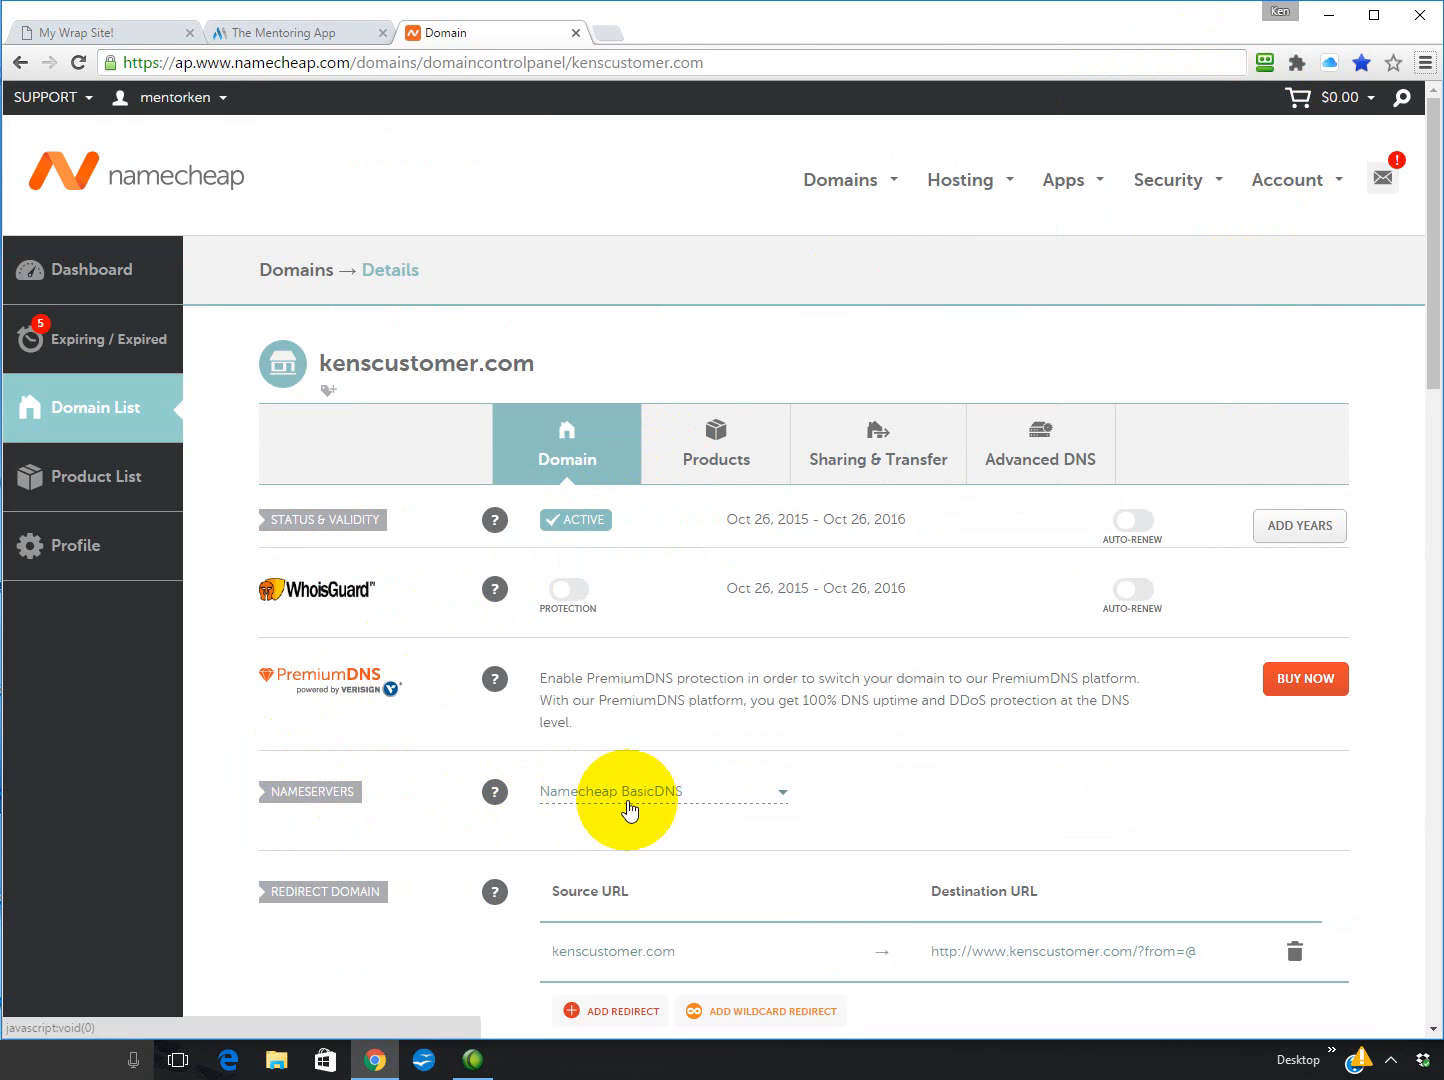
Set the domain's nameservers to Namecheap BasicDNS and open its Advanced DNS settings
click(786, 797)
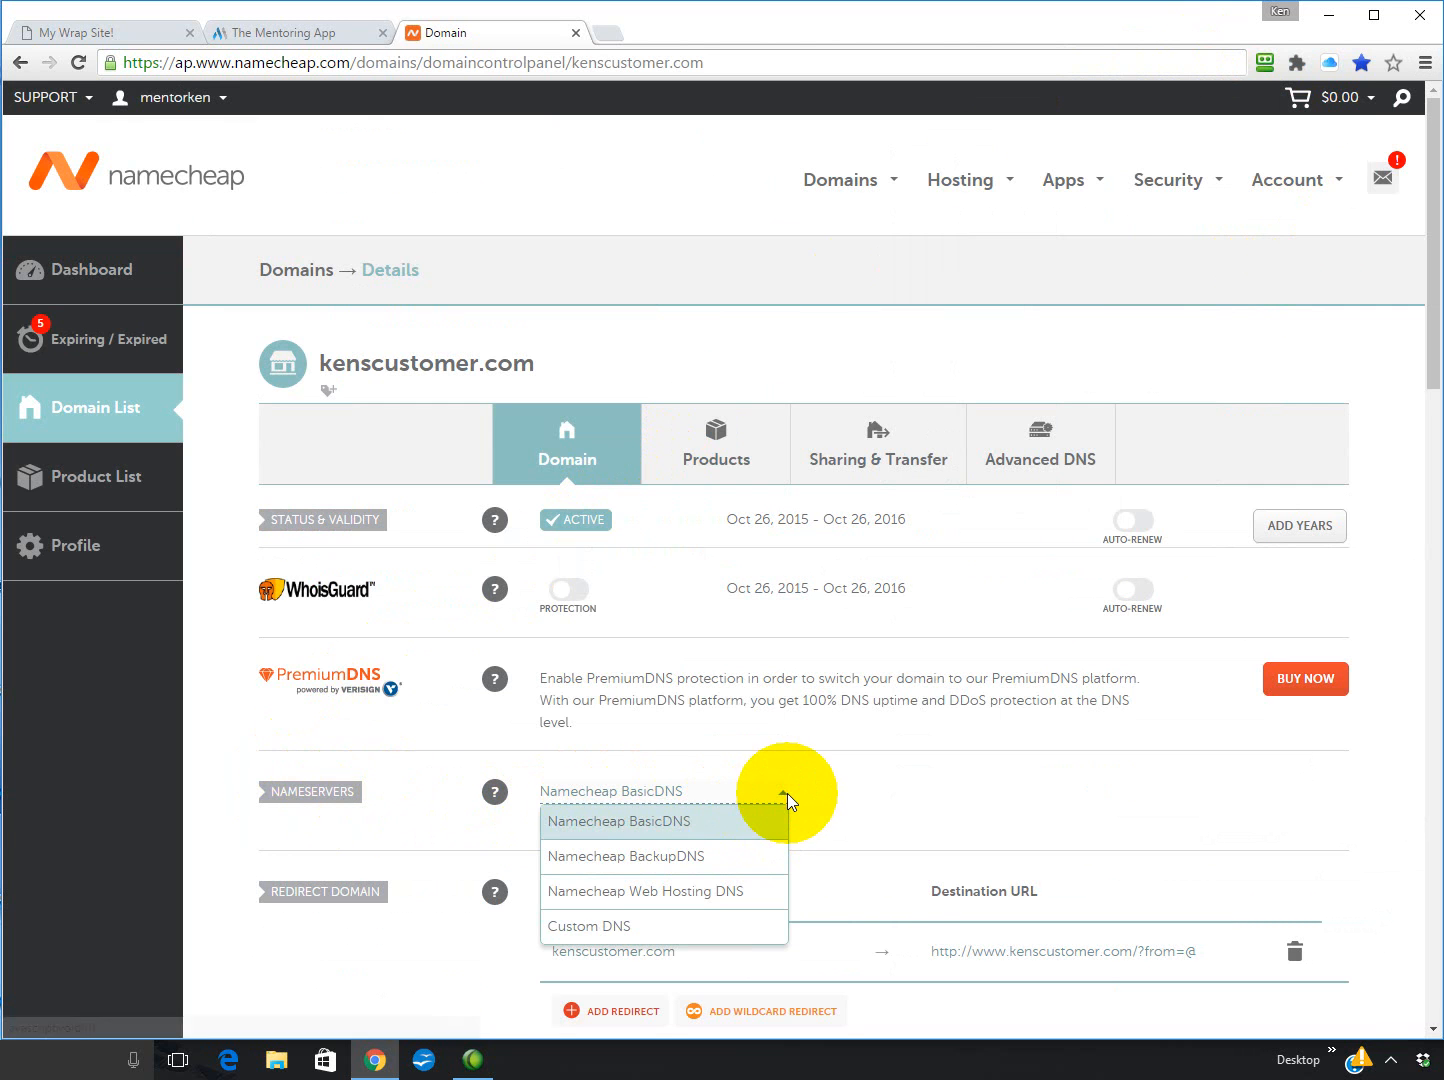
click(684, 822)
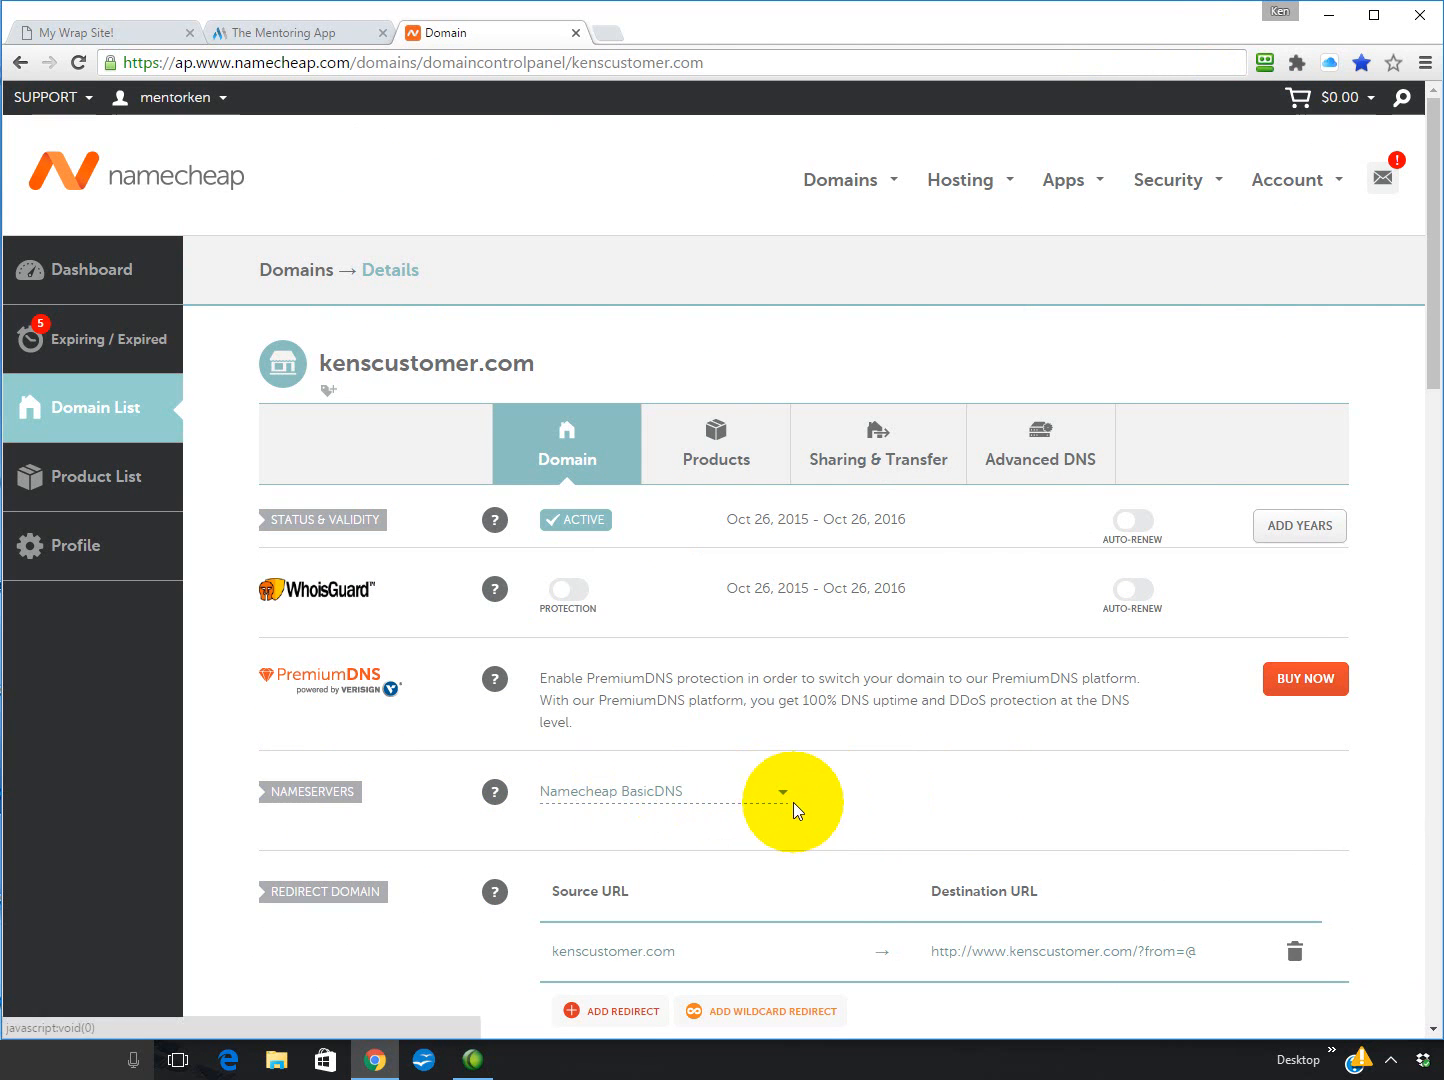
click(1040, 467)
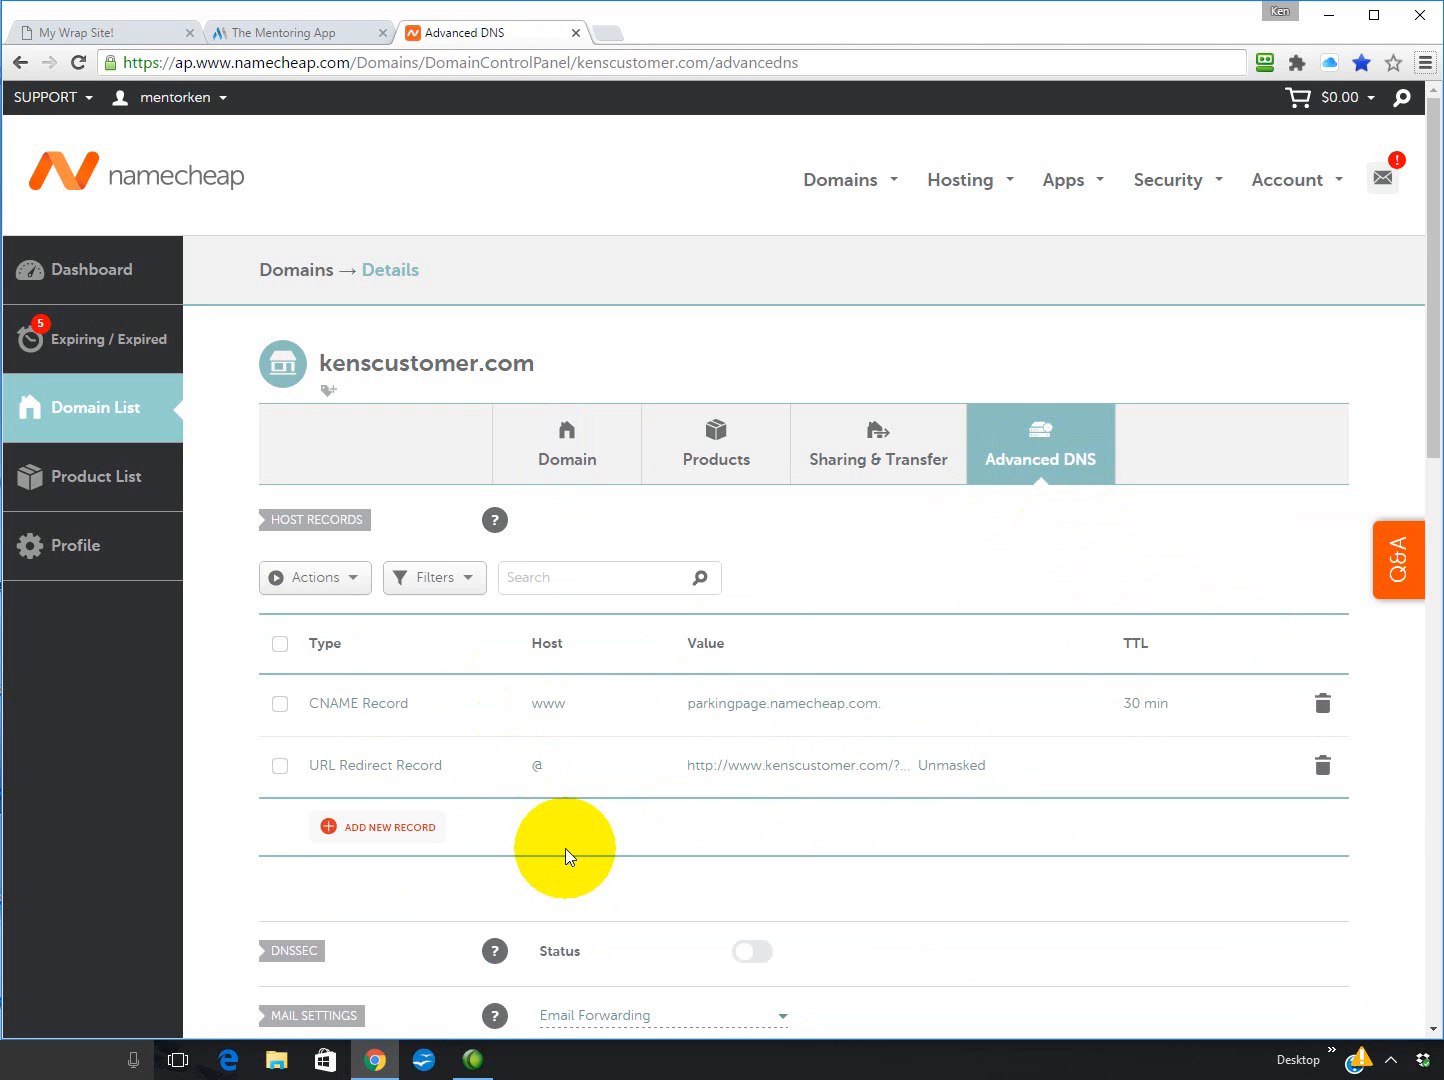
Add a new host record of type URL Redirect Record with @ as its host
click(418, 836)
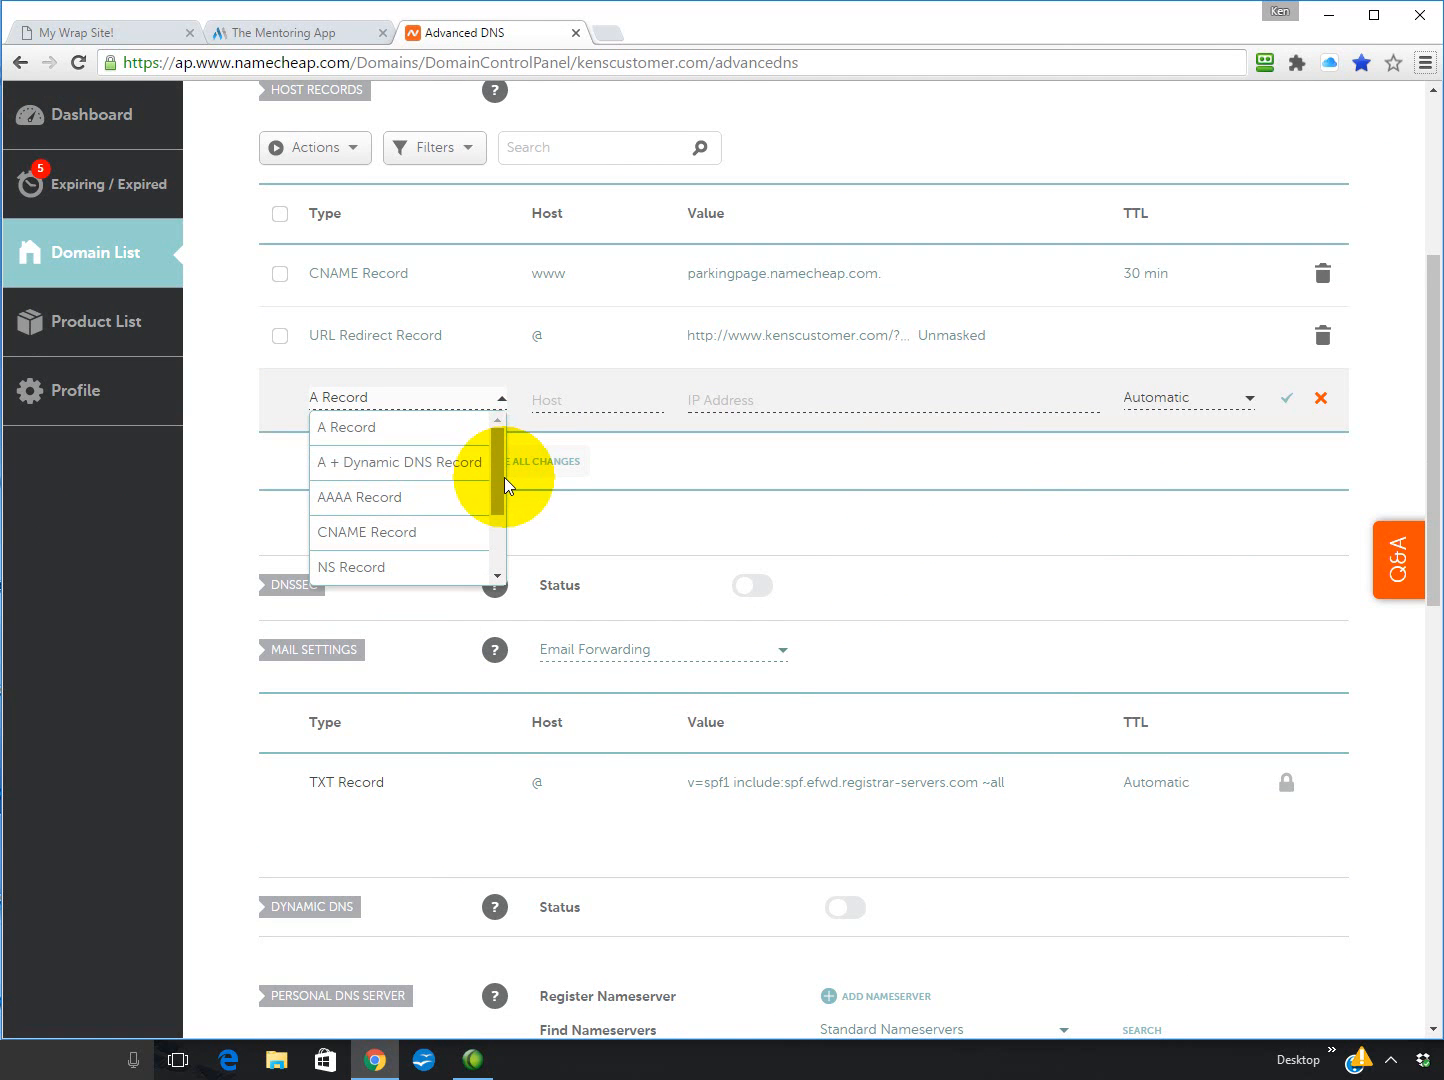
drag(495, 487, 487, 577)
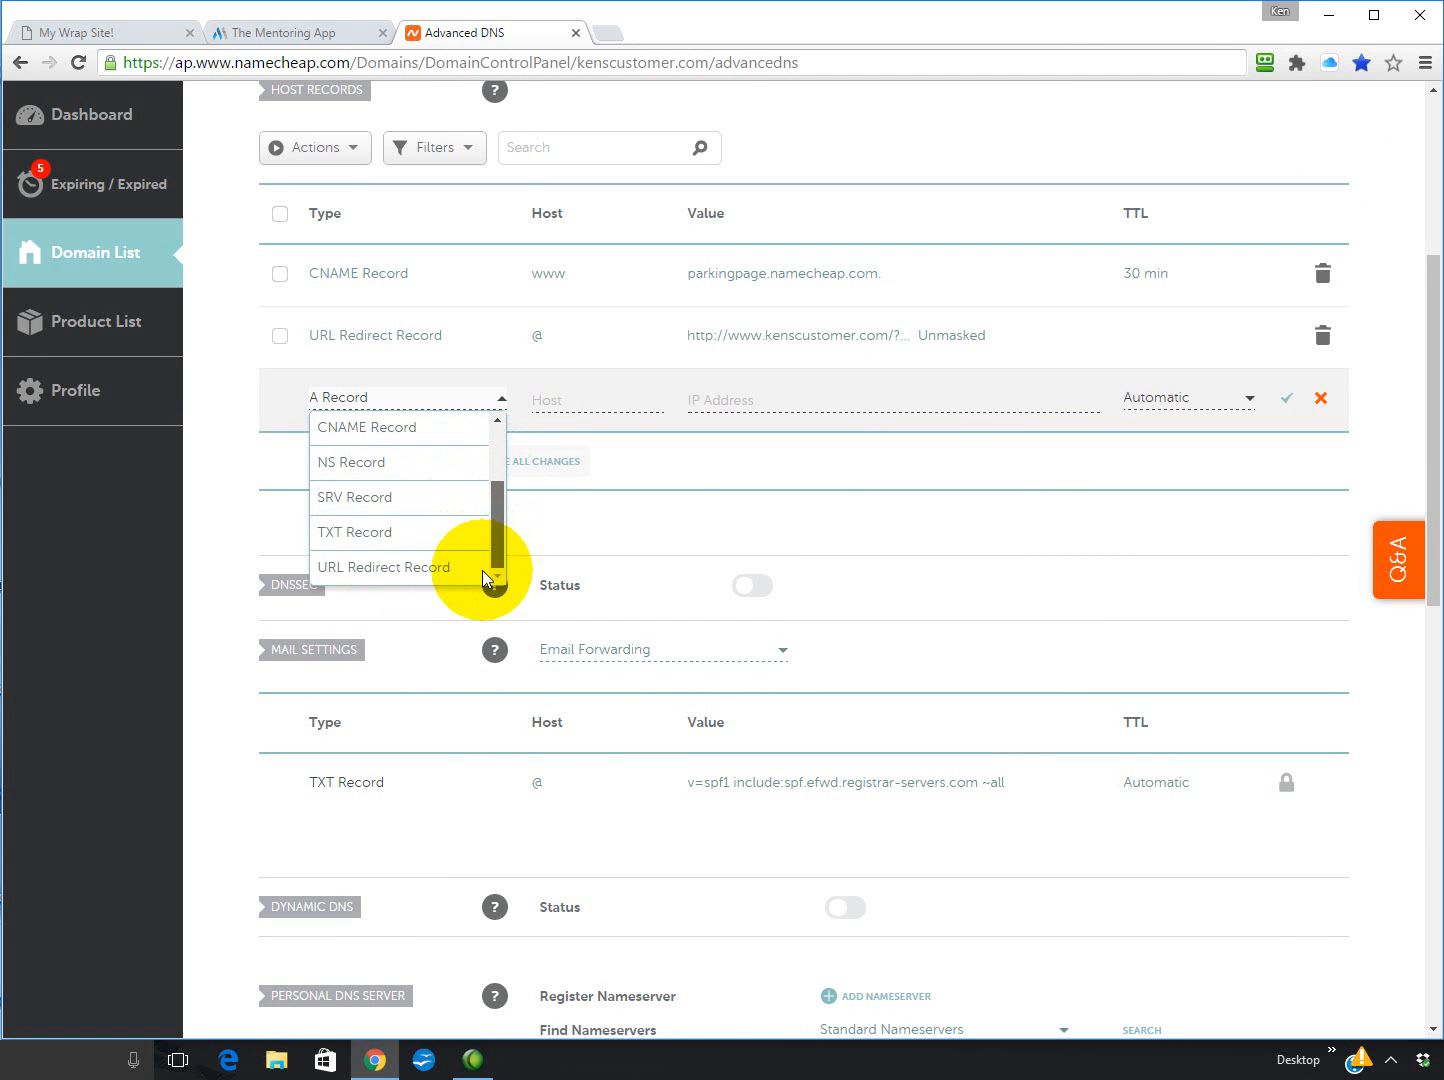
click(389, 572)
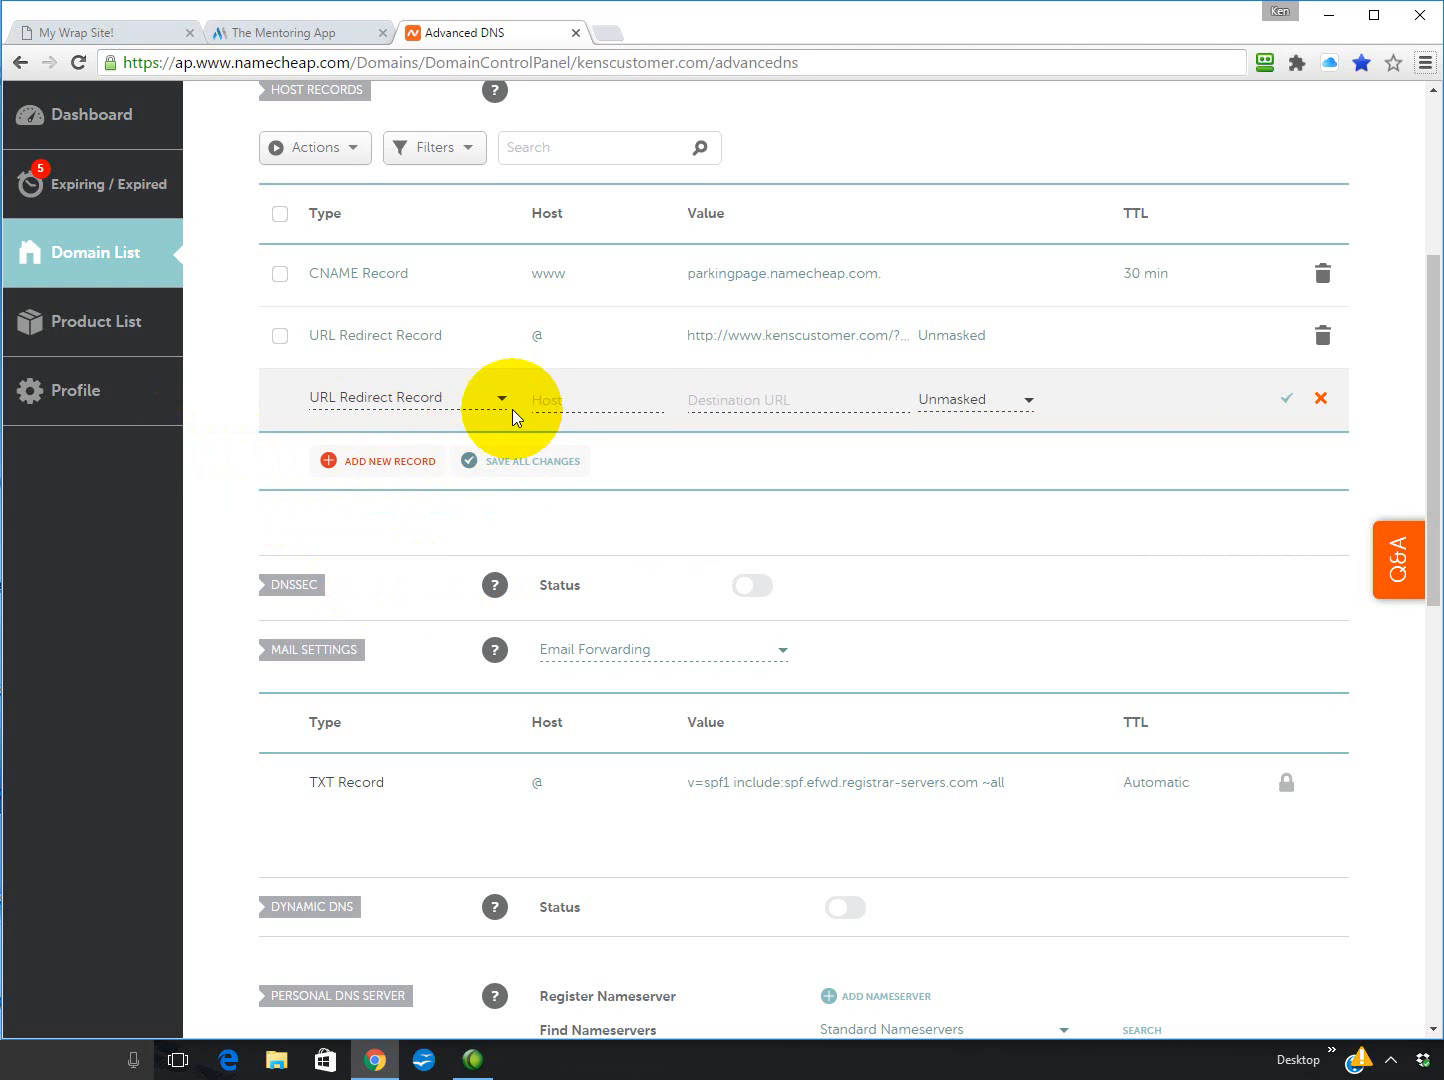
click(546, 404)
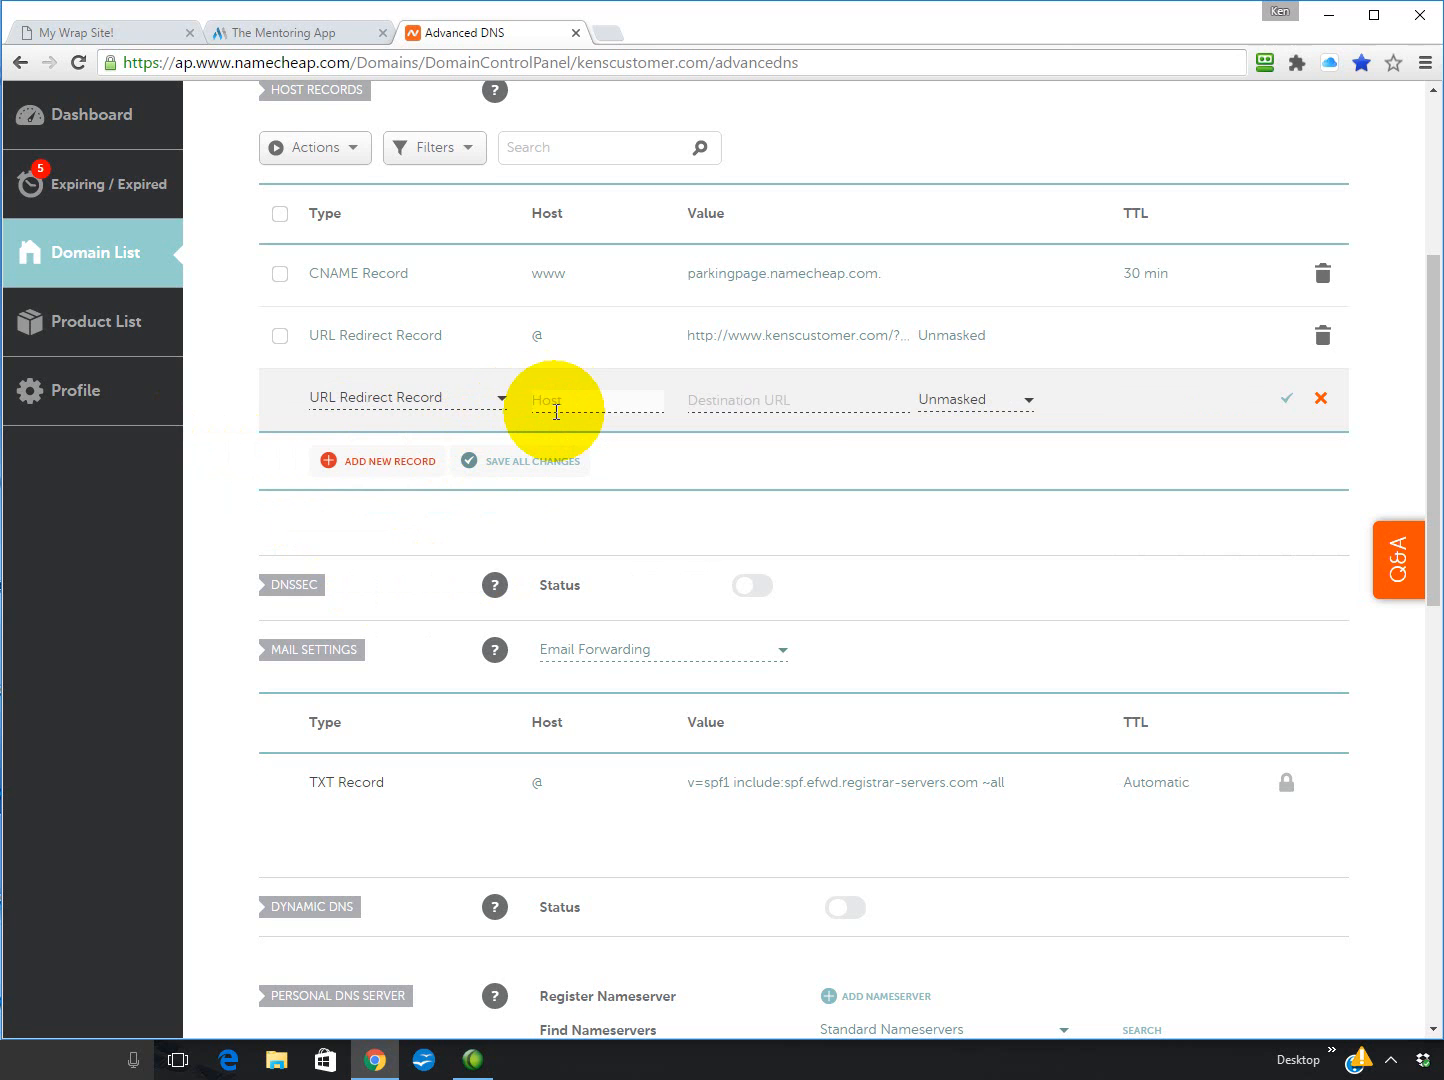
text(@)
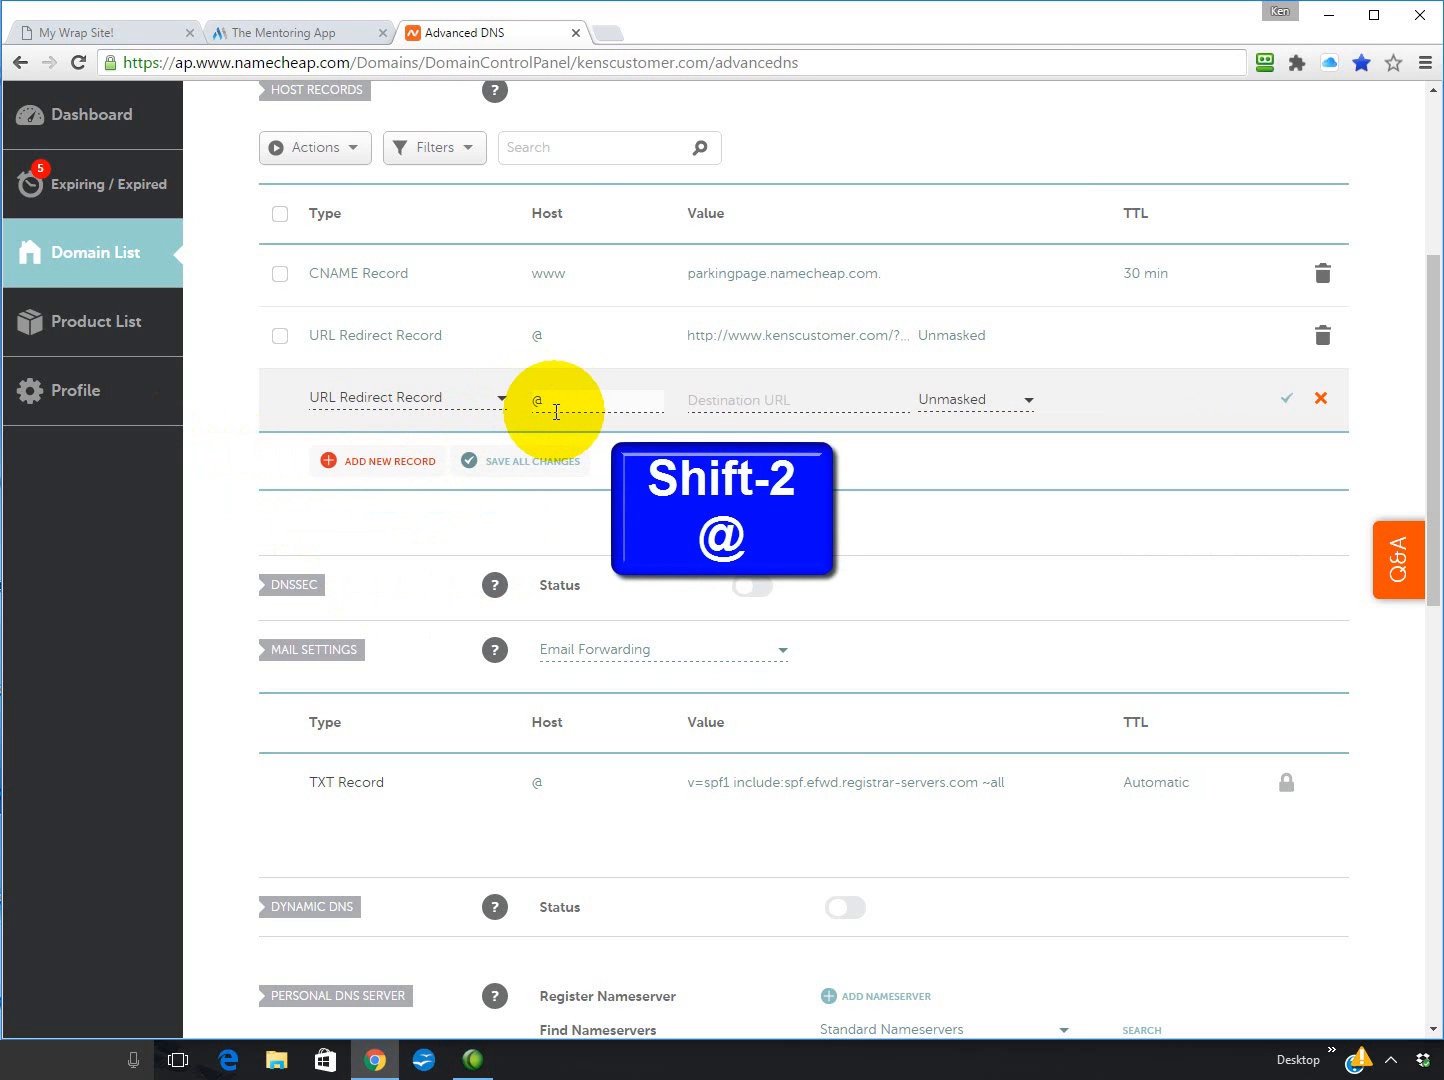
click(731, 418)
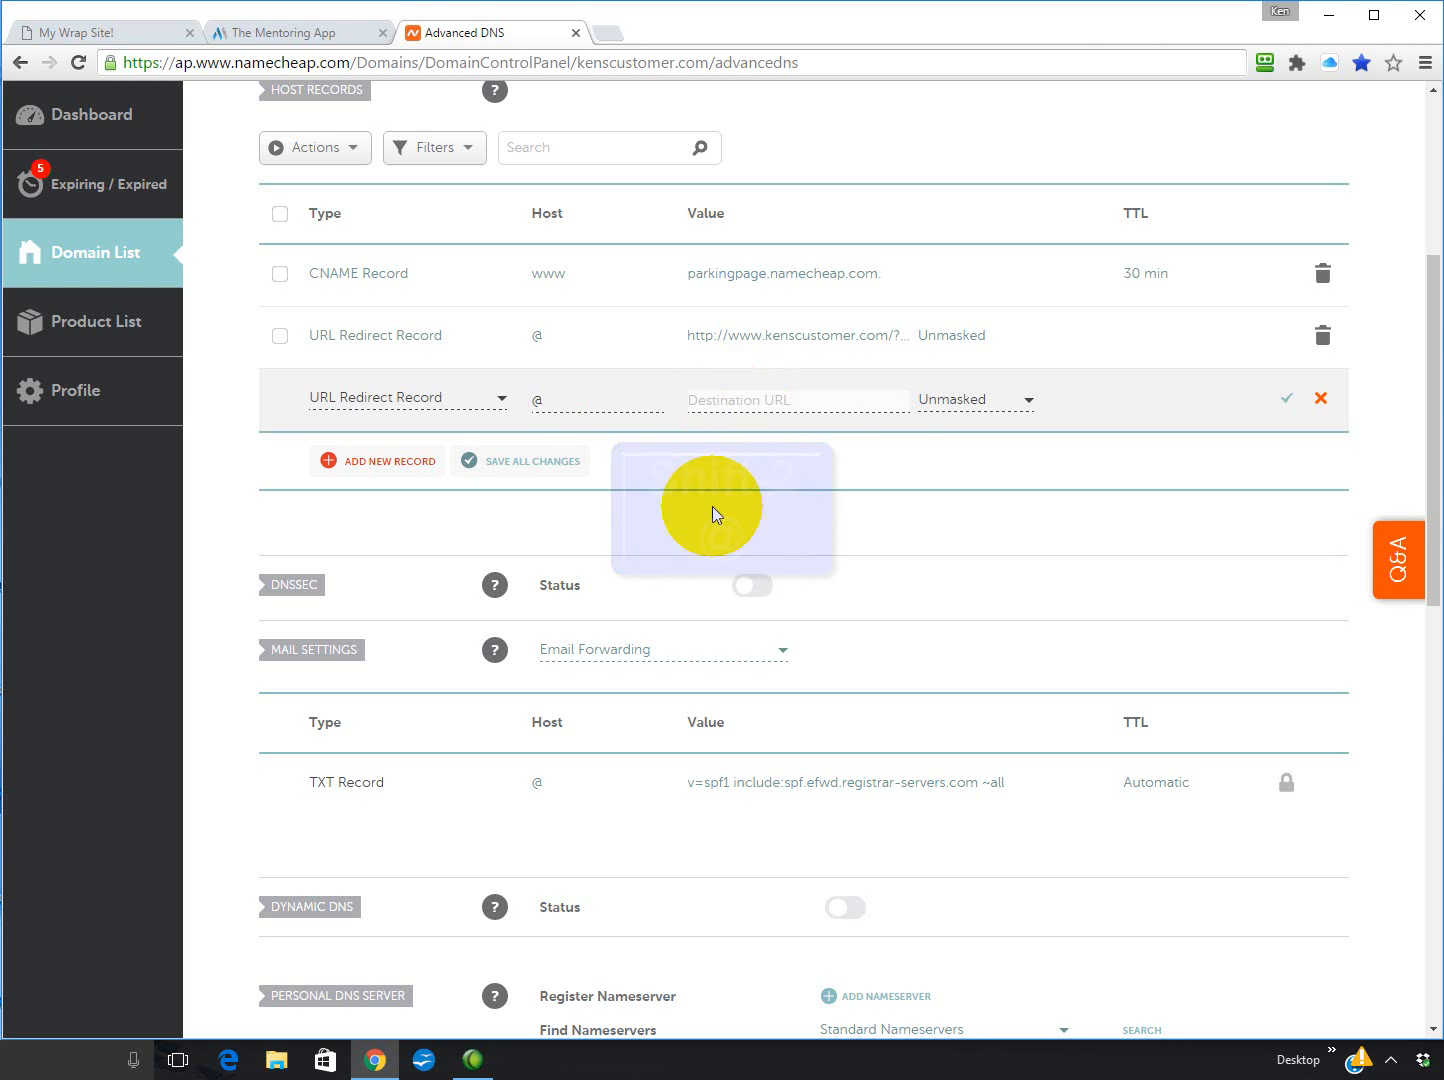
Switch to The Mentoring App, log in with the prefilled credentials and open the My Wrap Site setup page
key(ctrl+shift+Tab)
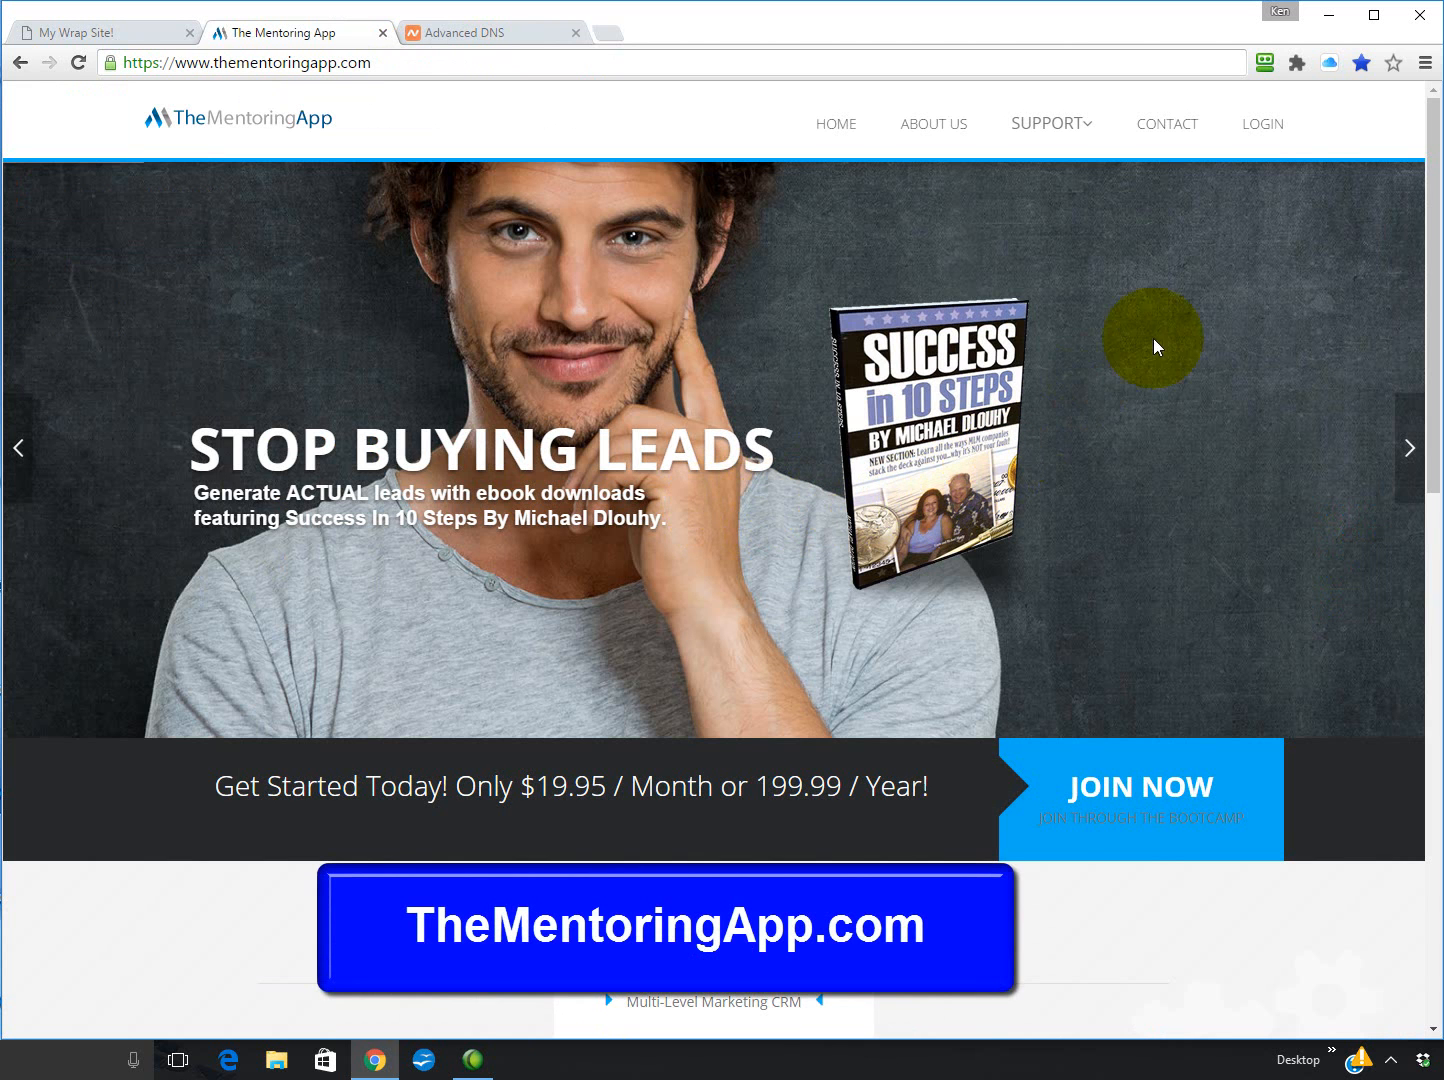
click(1272, 130)
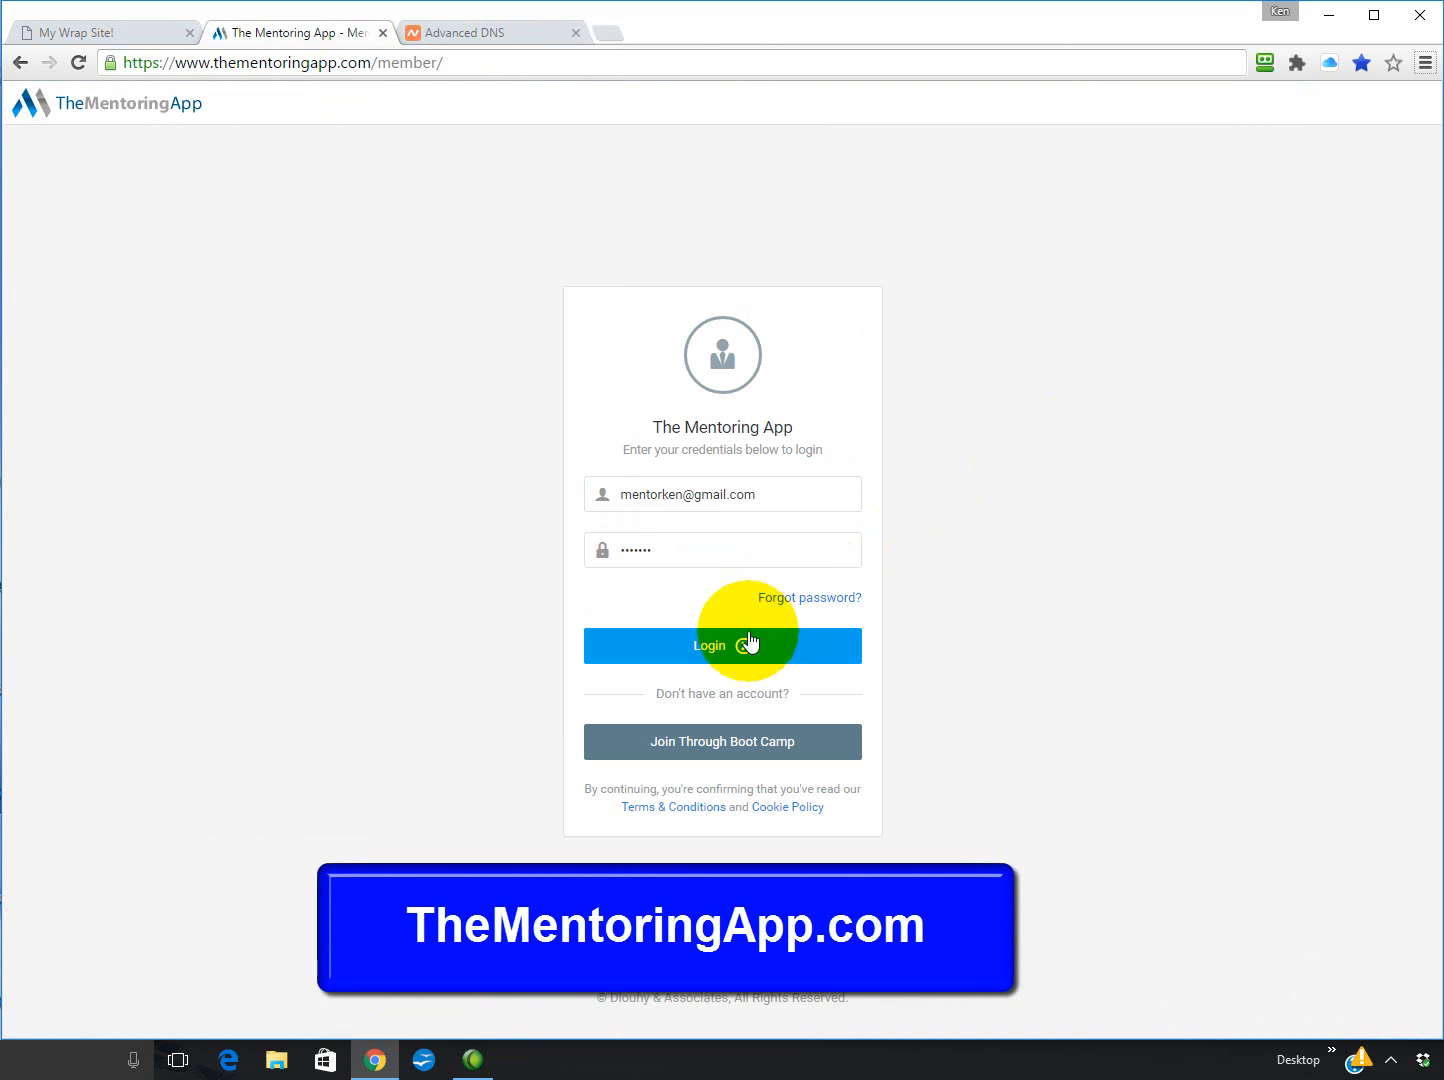
click(748, 637)
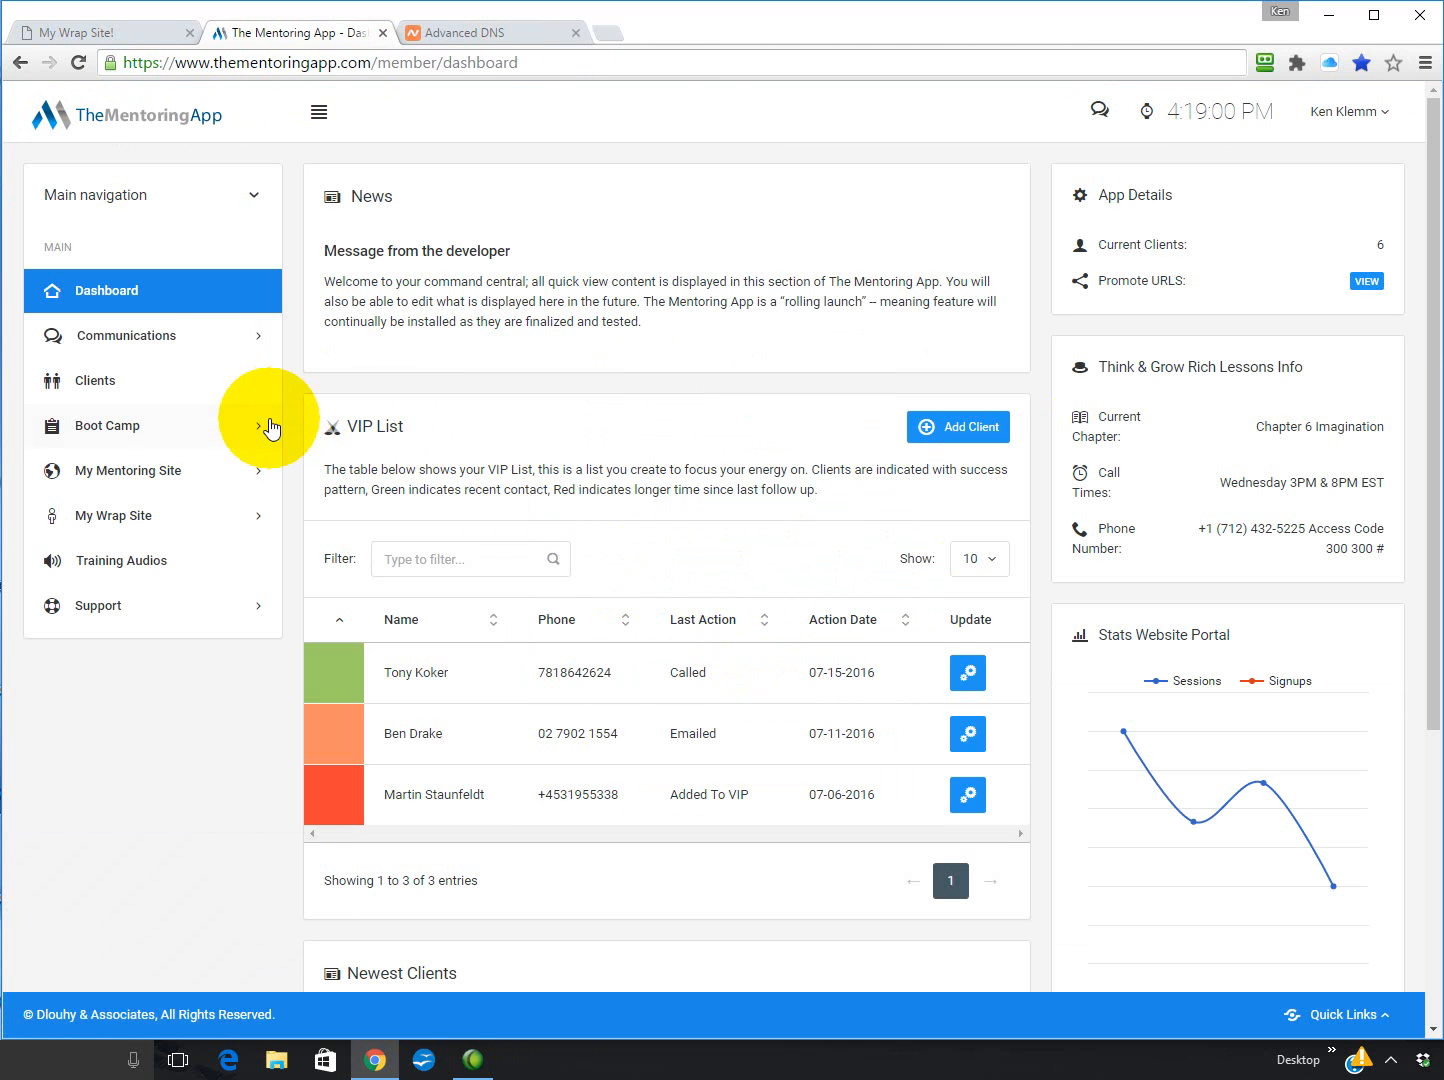
click(150, 520)
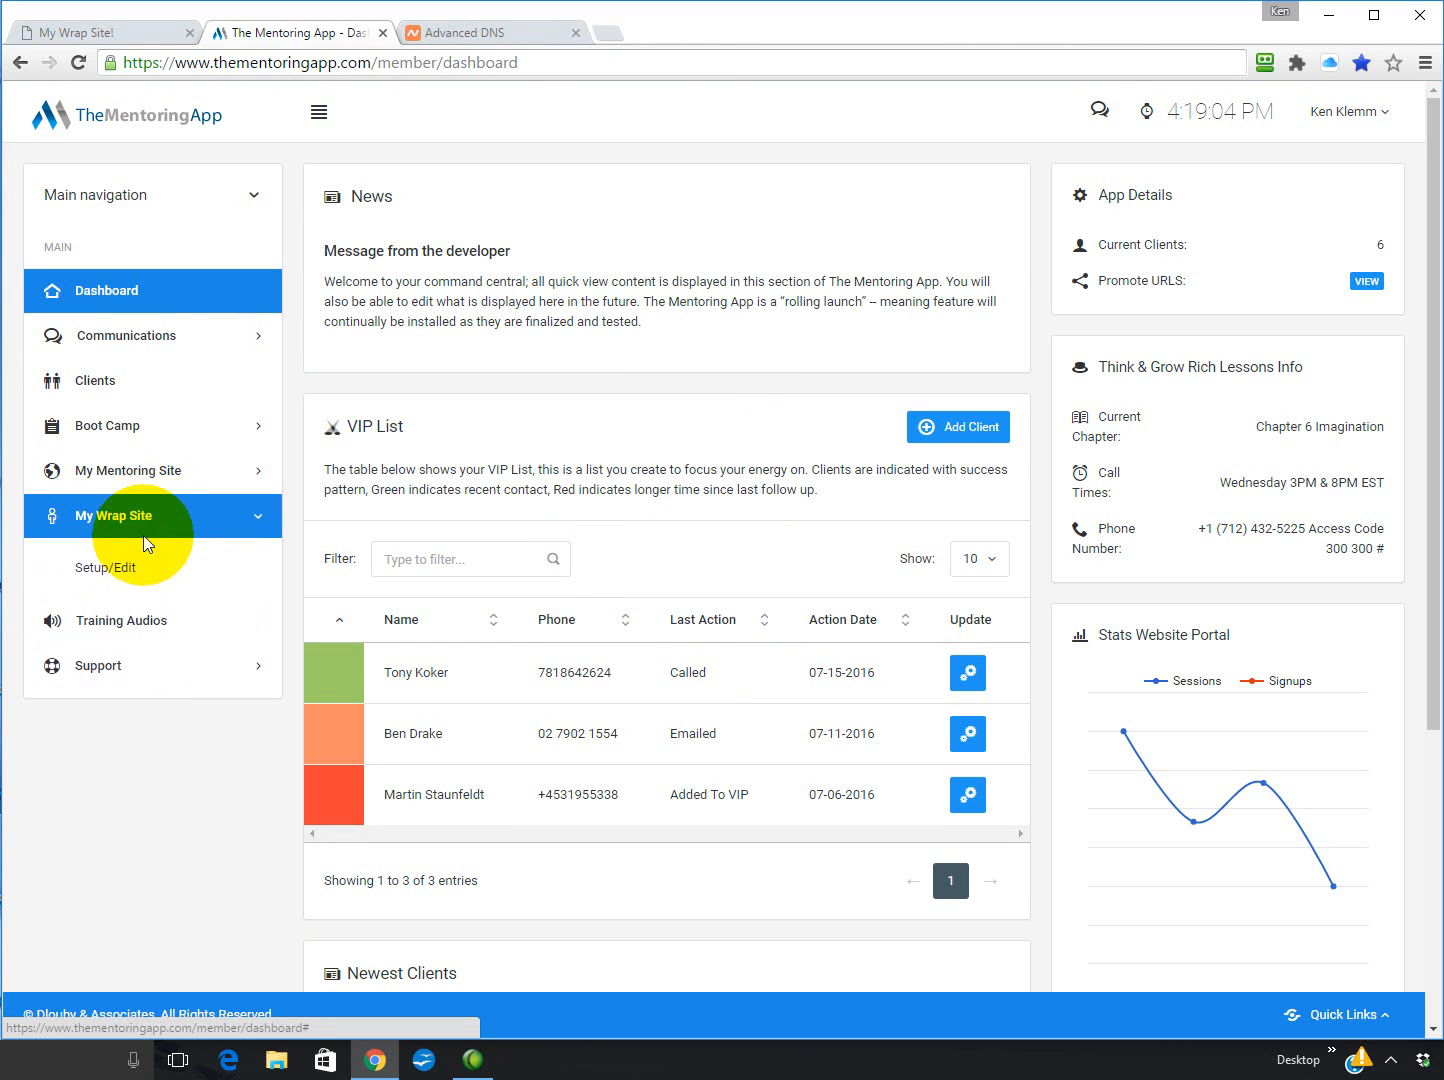
click(135, 575)
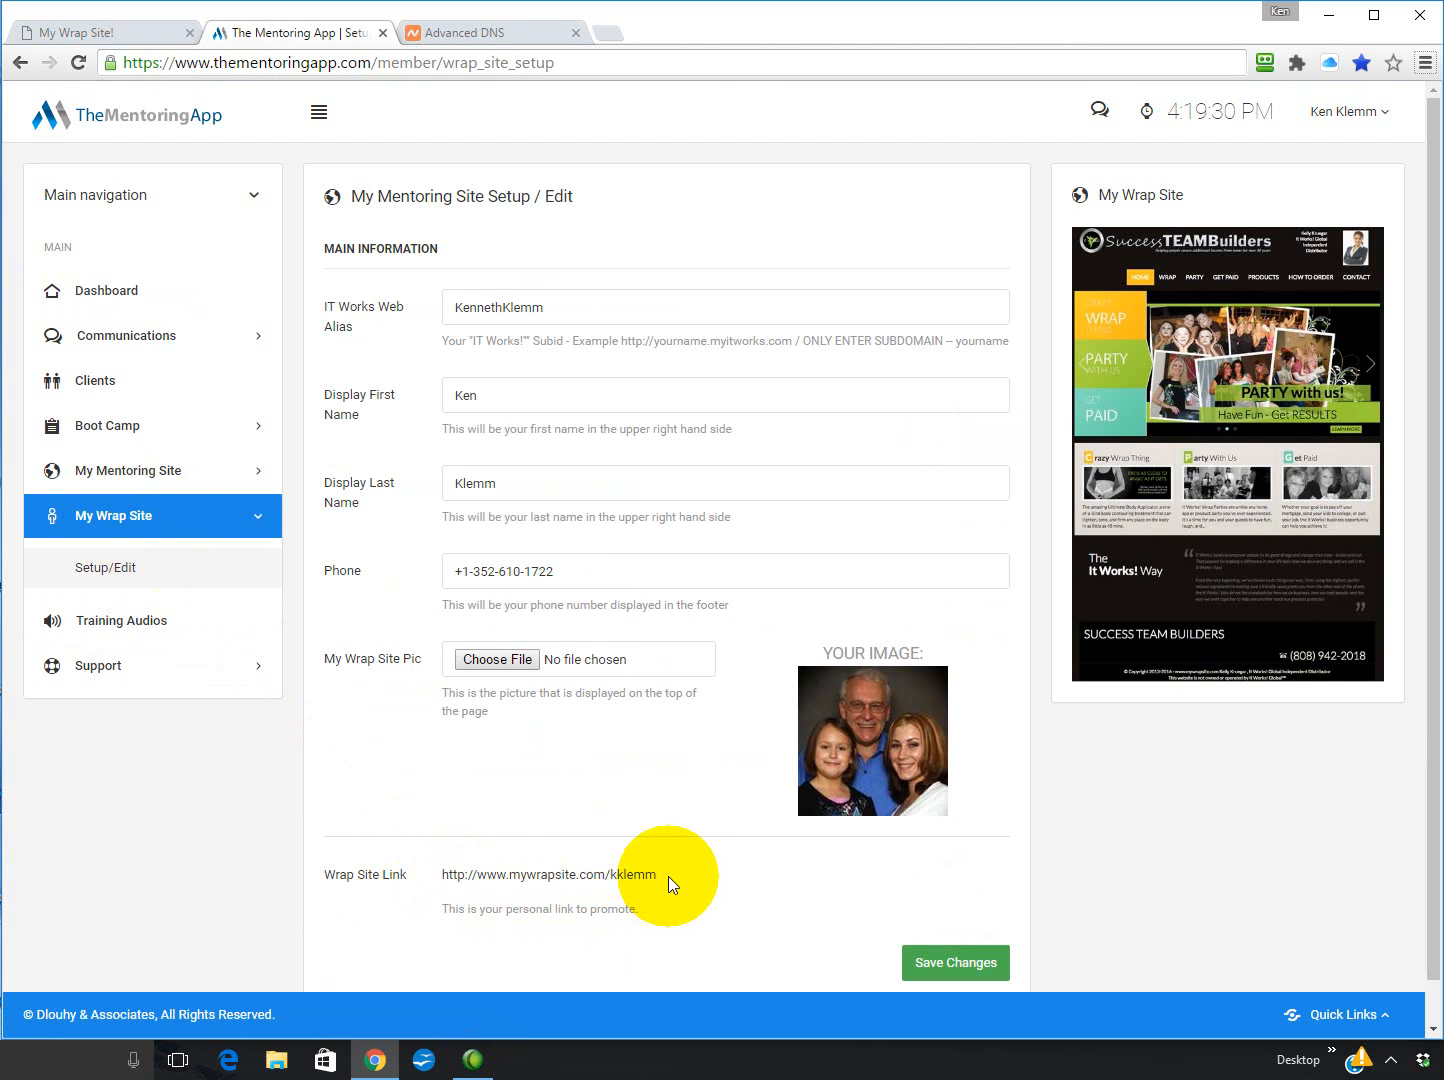
Copy the personal Wrap Site Link address from the setup page
drag(668, 877, 445, 877)
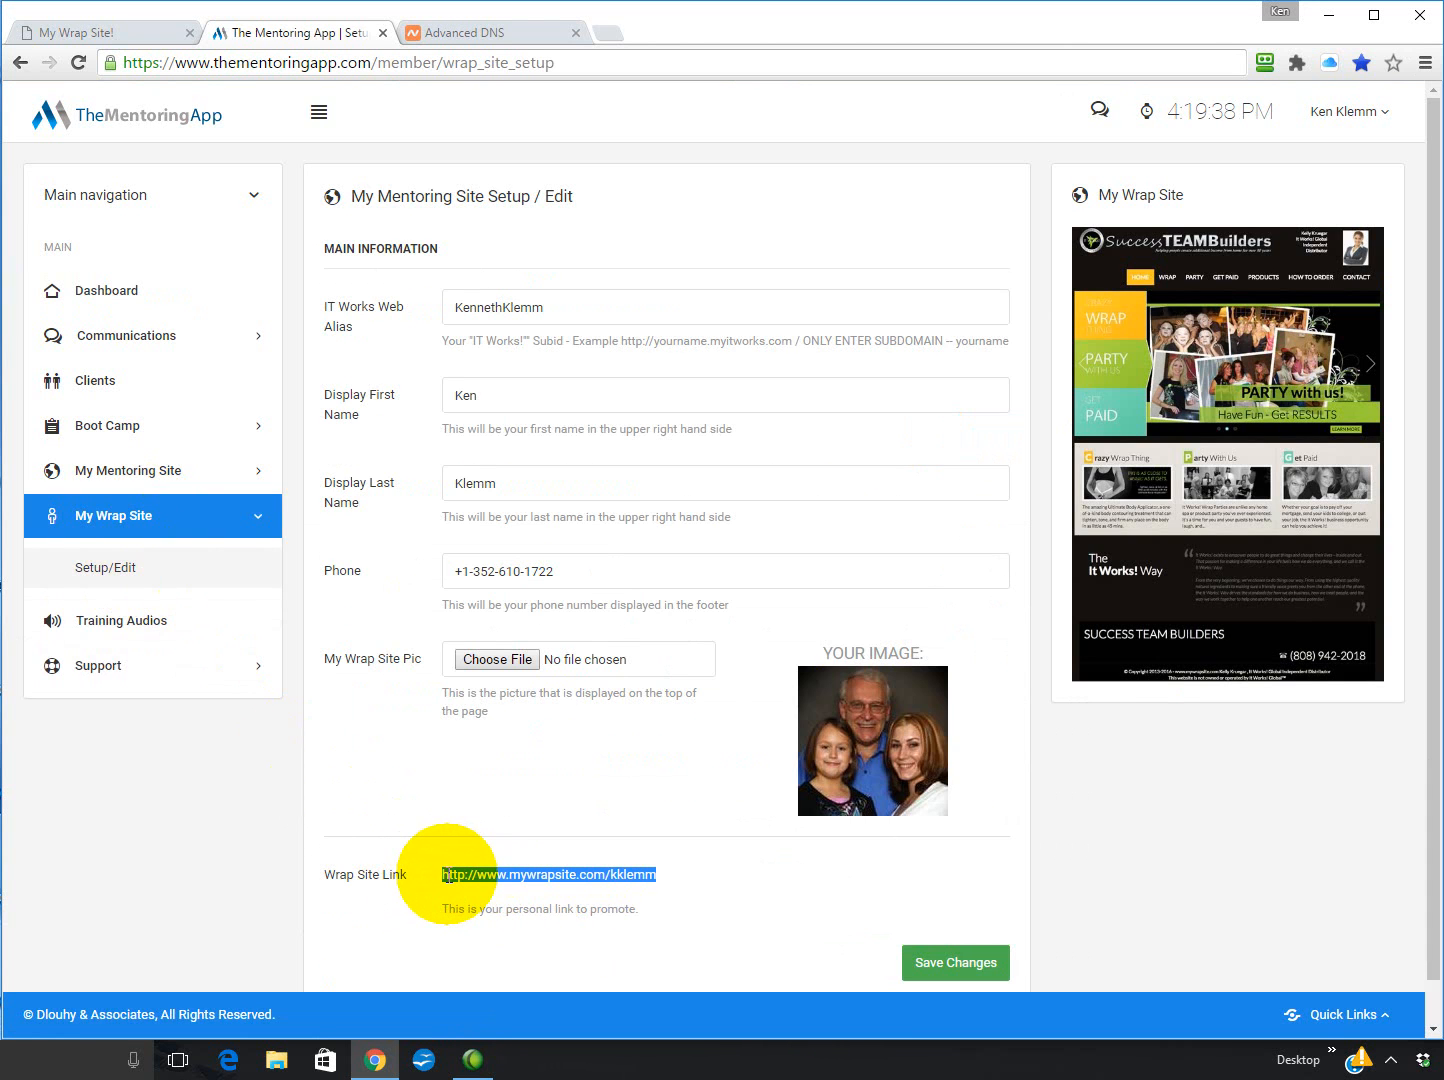
key(ctrl+c)
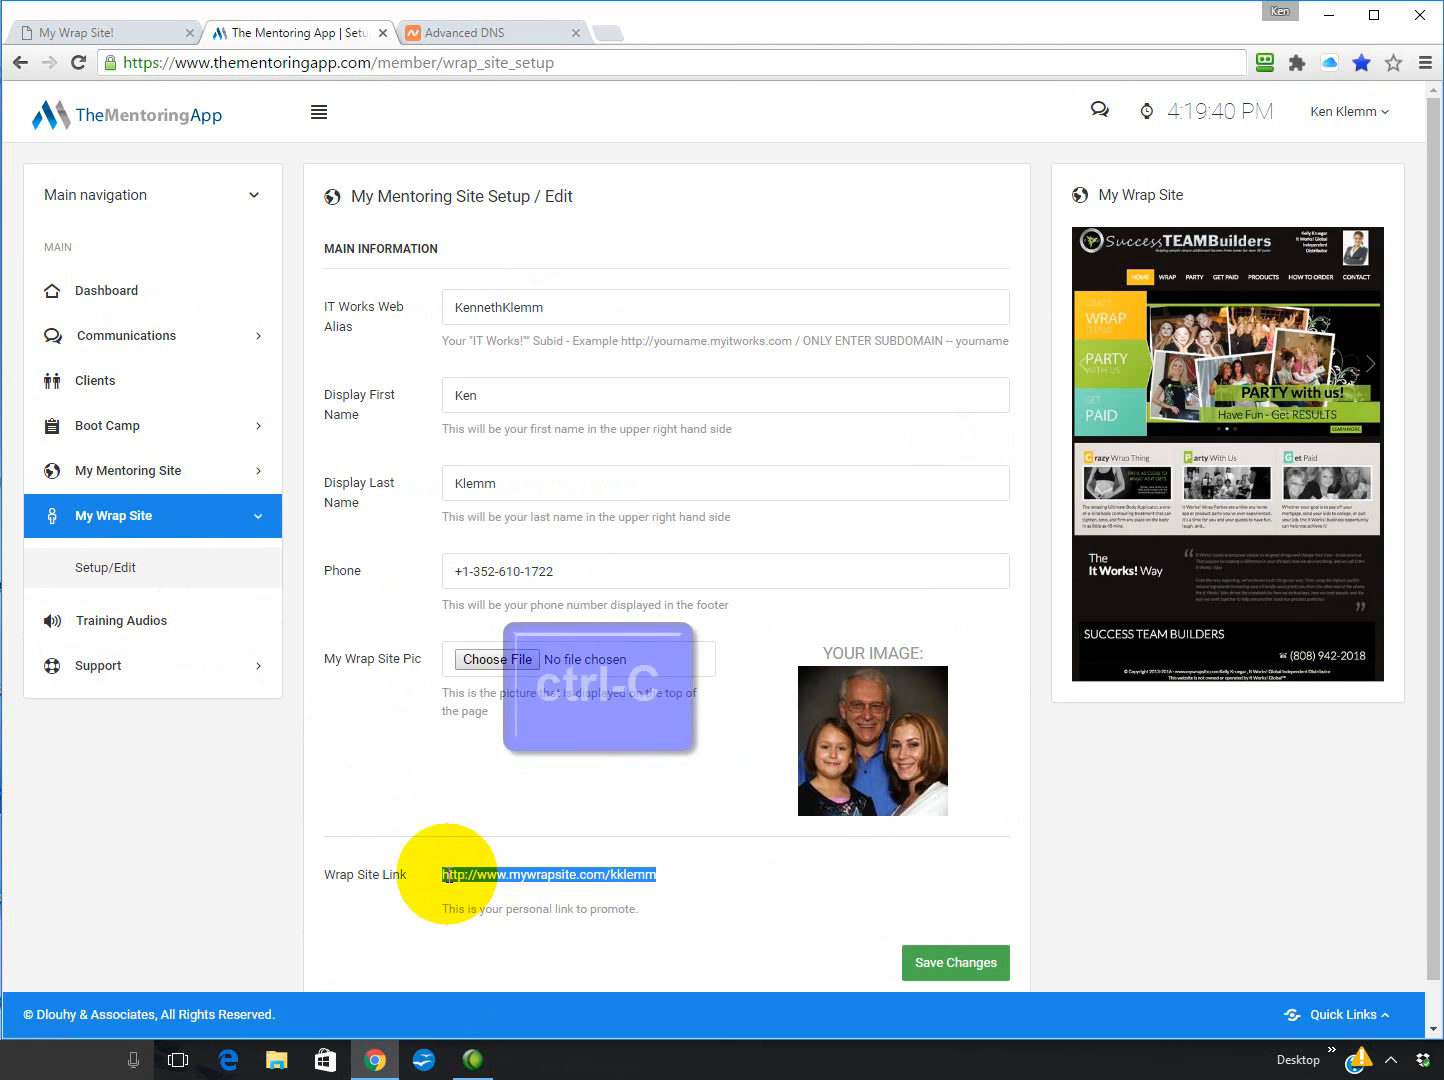
right_click(566, 874)
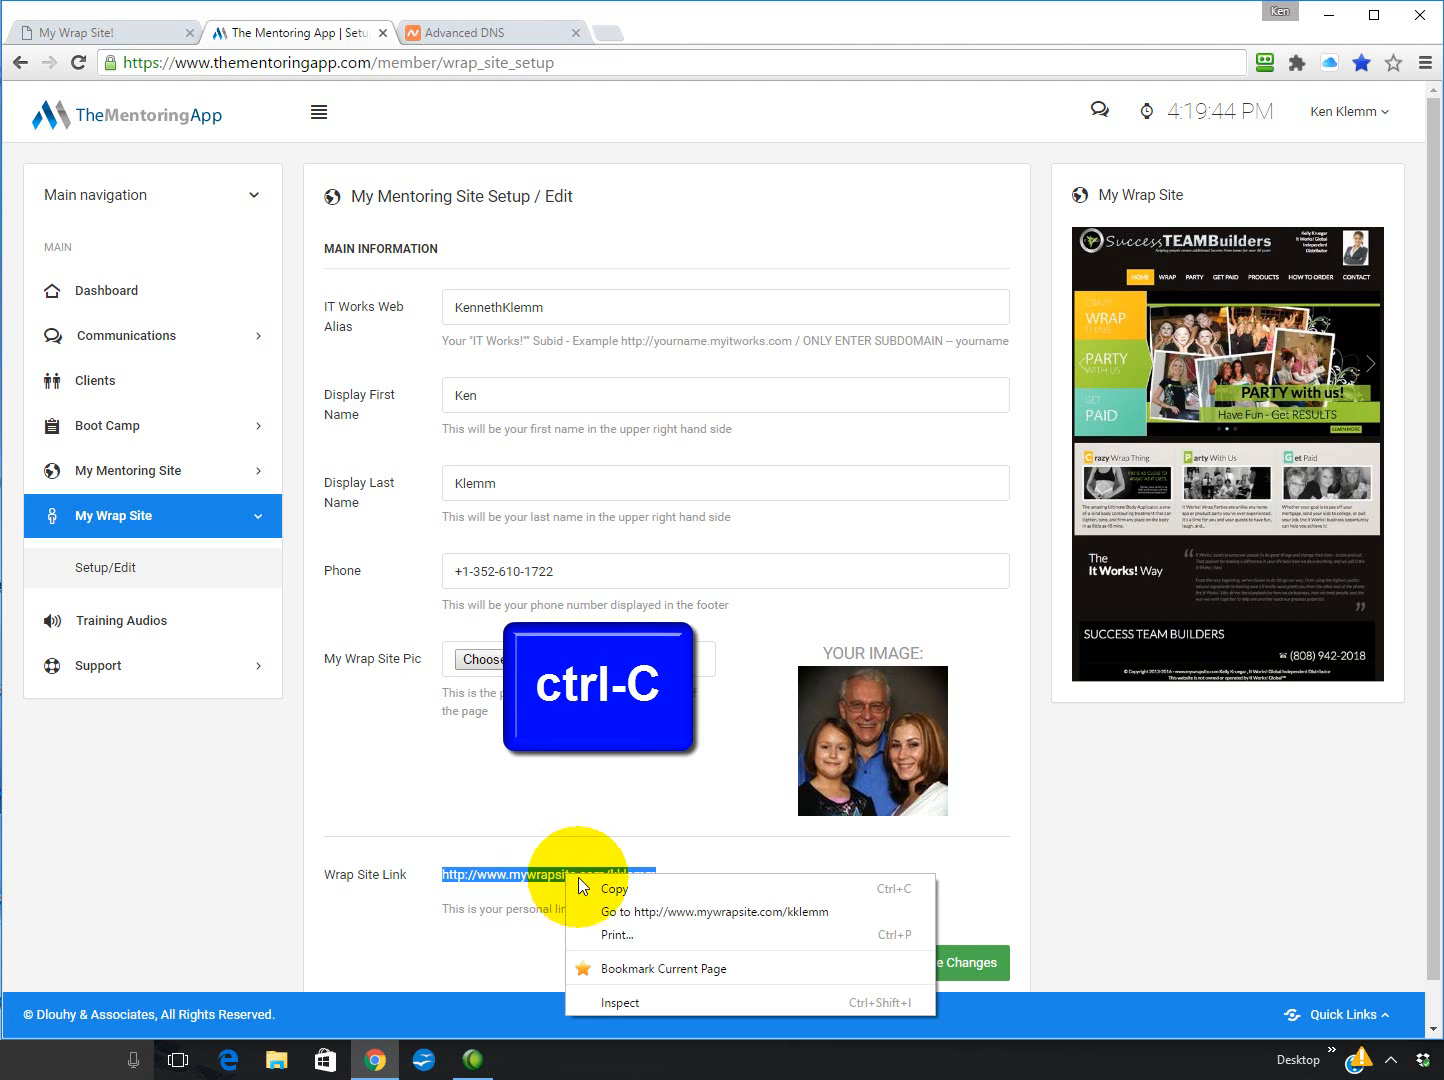
click(606, 890)
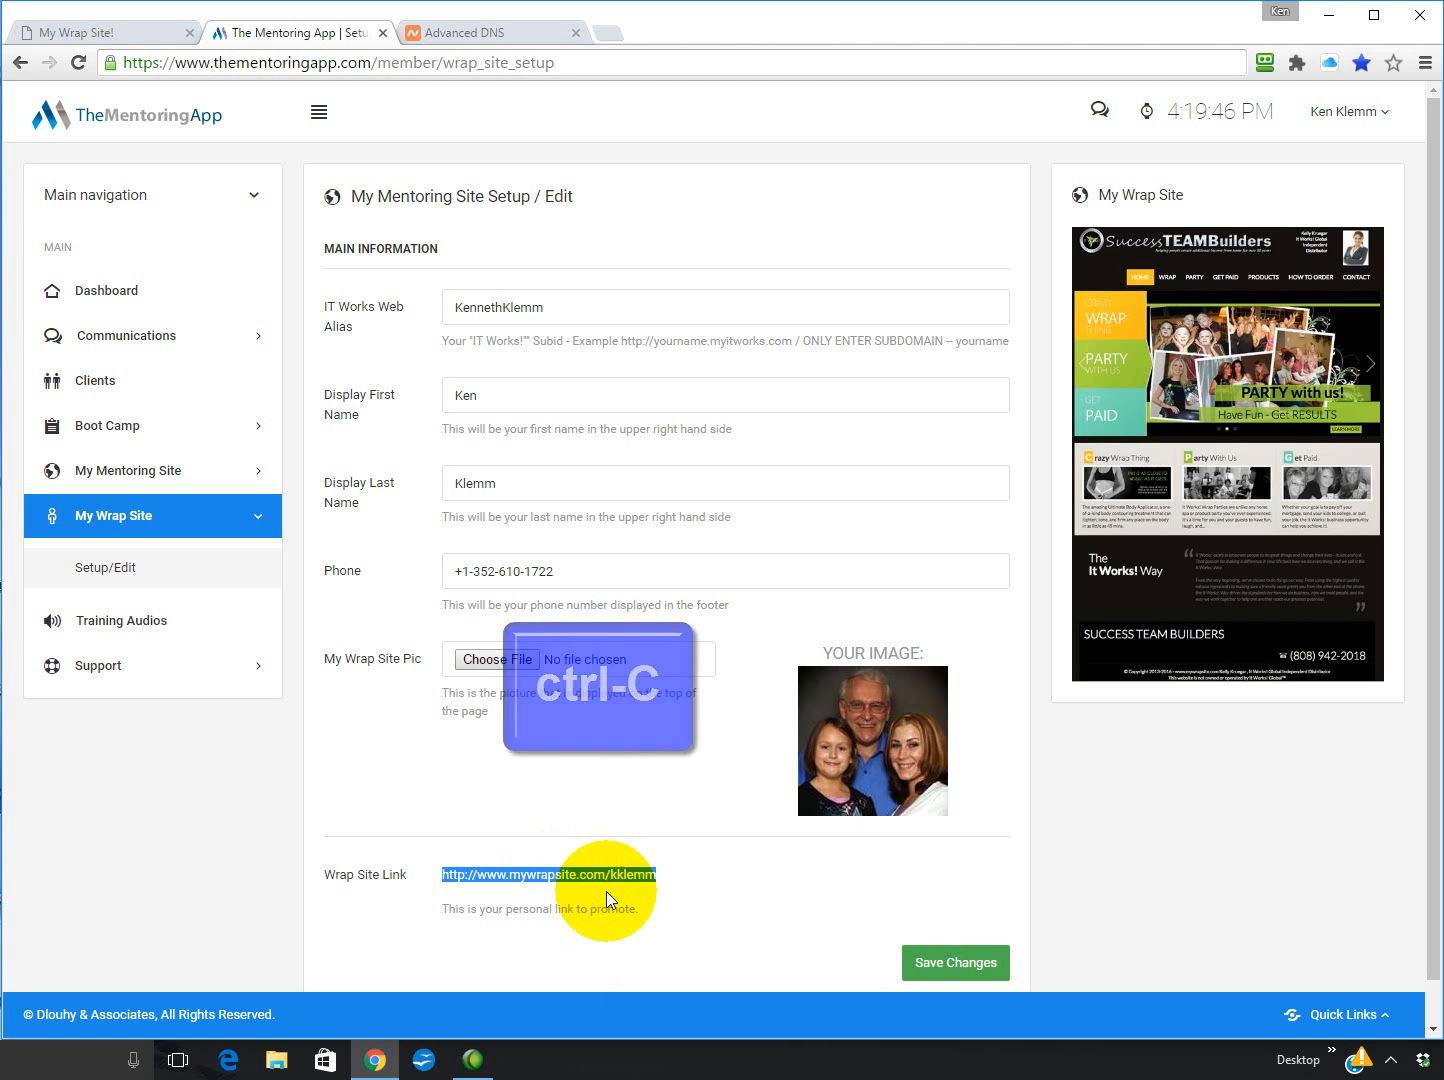
Back in Namecheap, save the new @ redirect record with the copied wrap site link as destination and Masked as redirect type
key(ctrl+Tab)
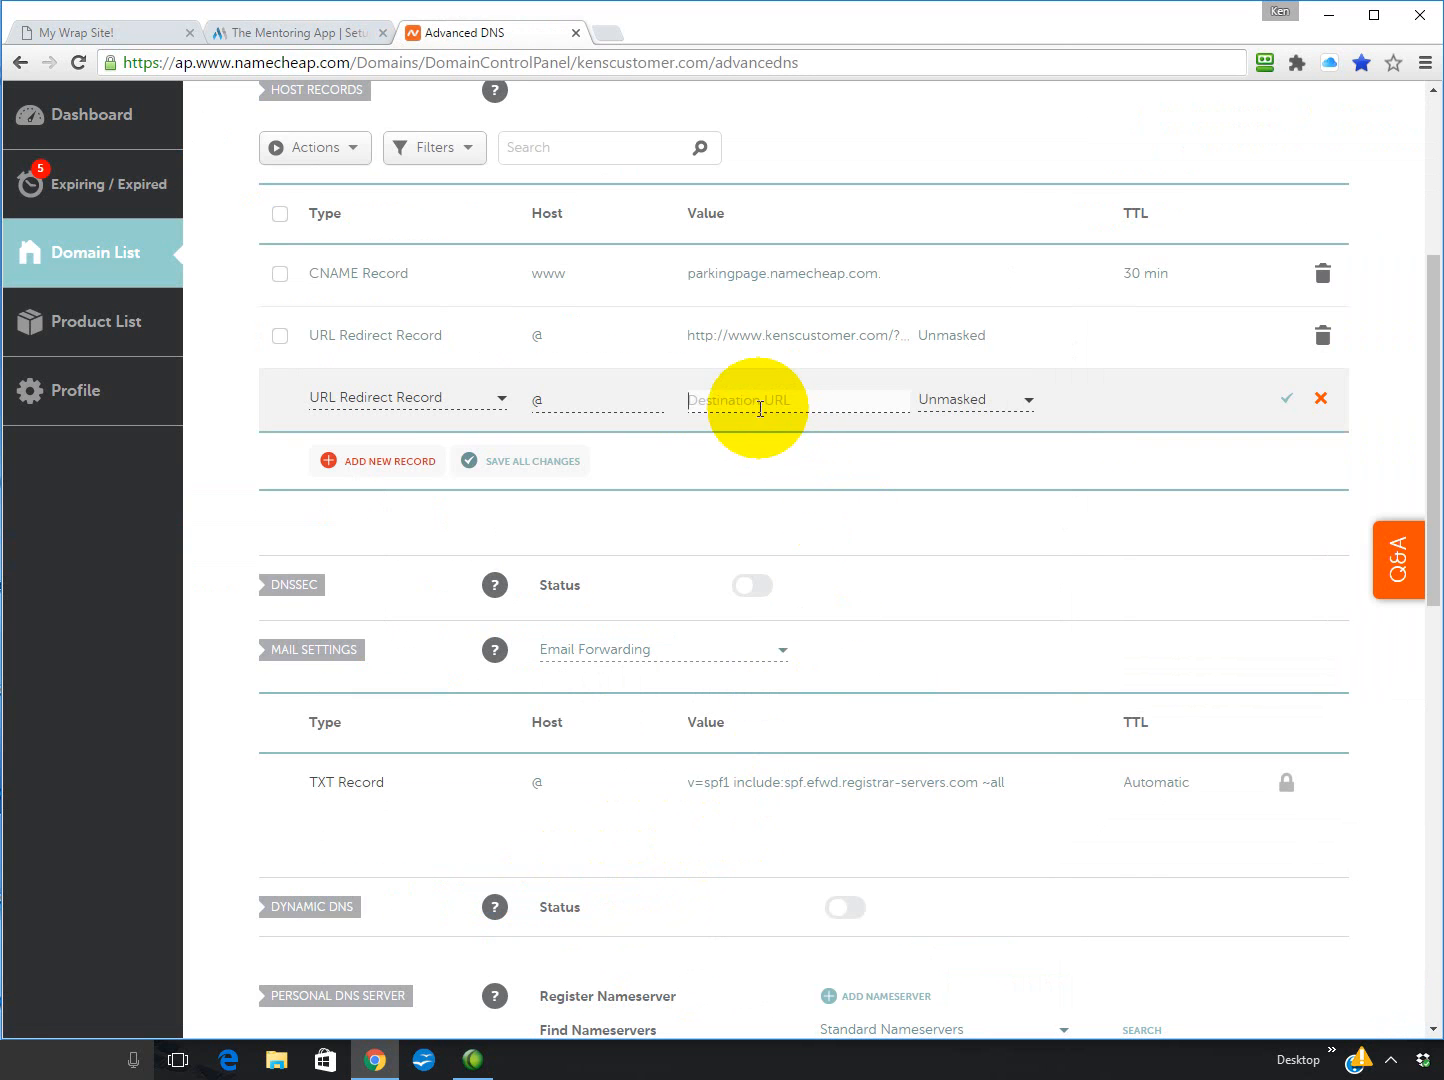
click(721, 399)
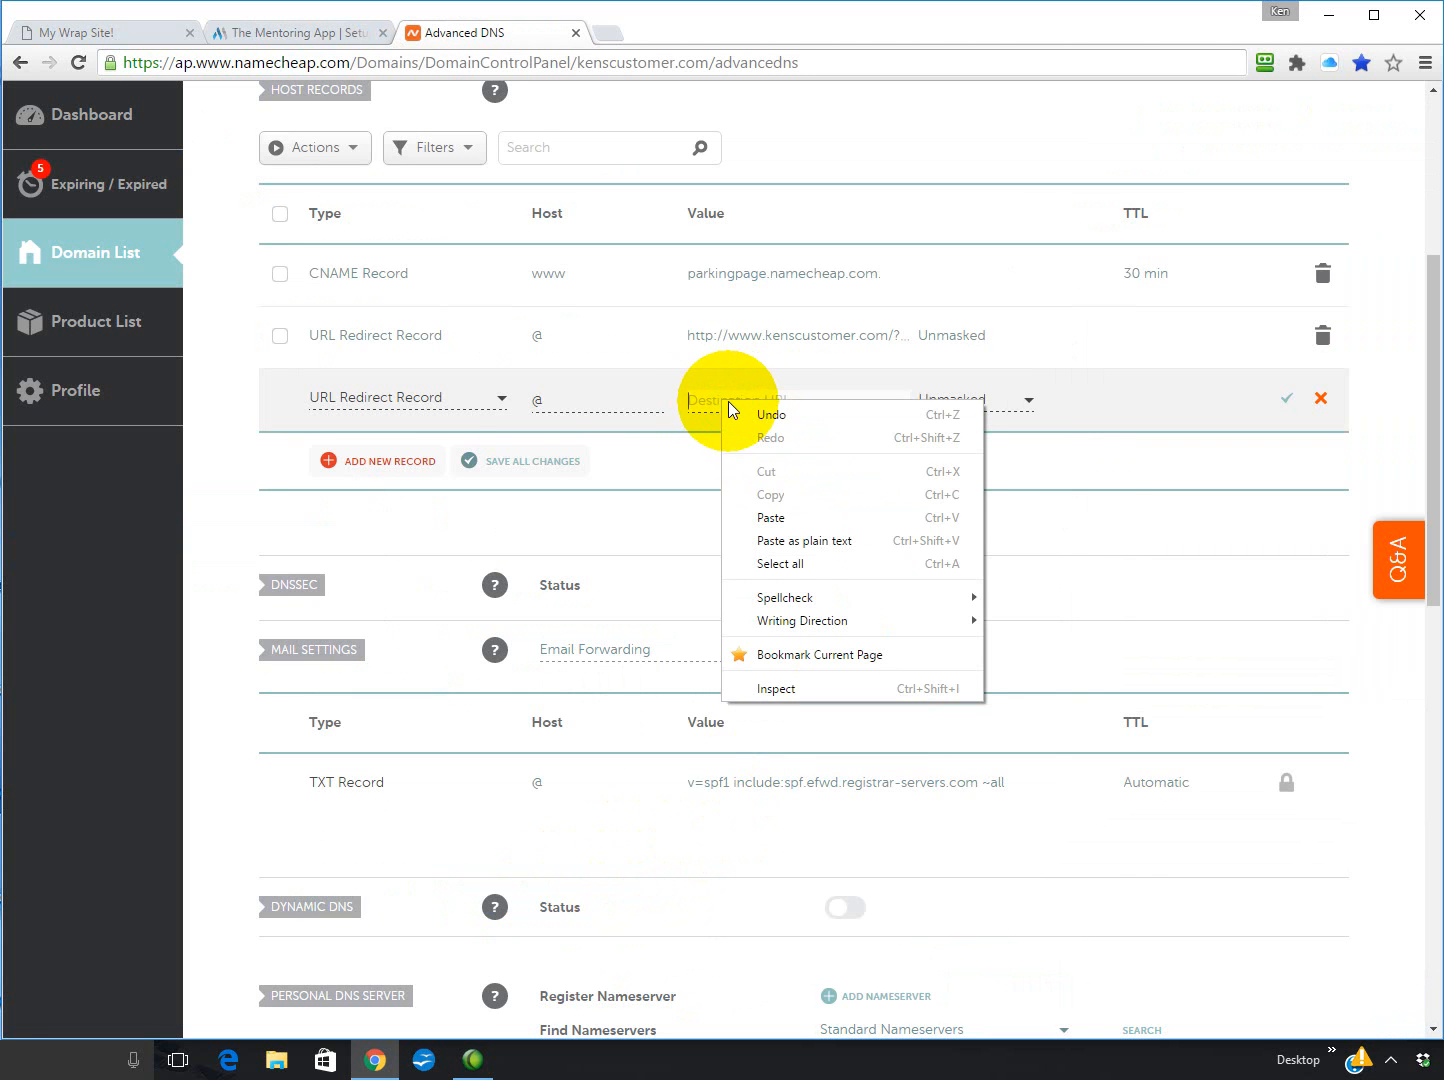
click(782, 518)
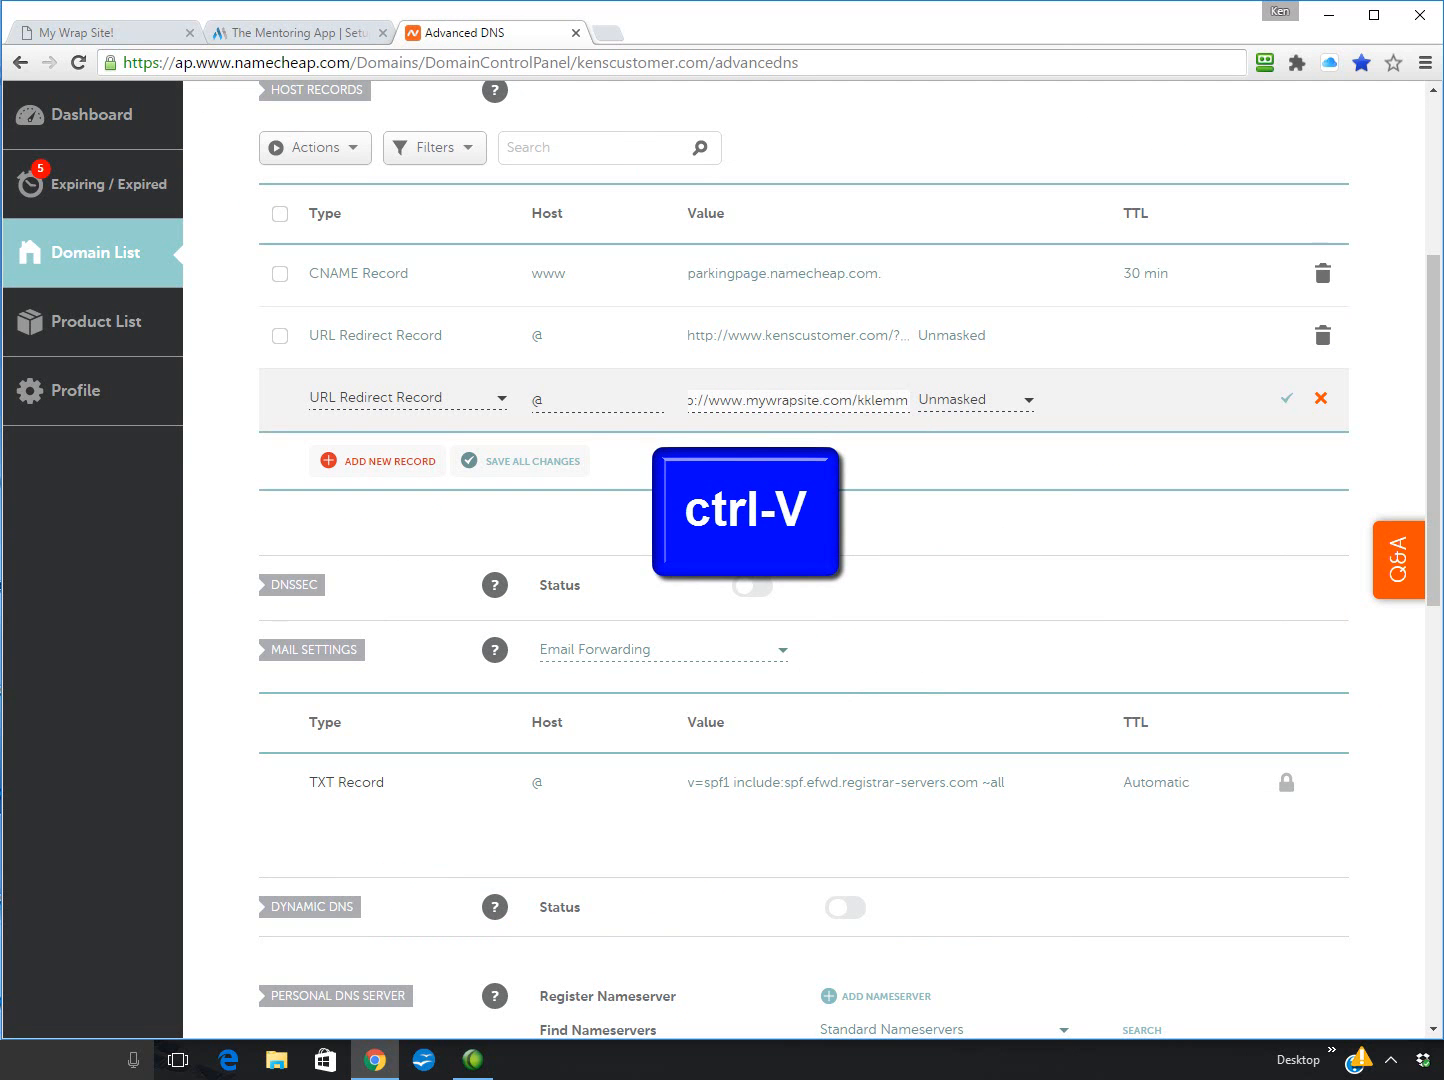
click(952, 452)
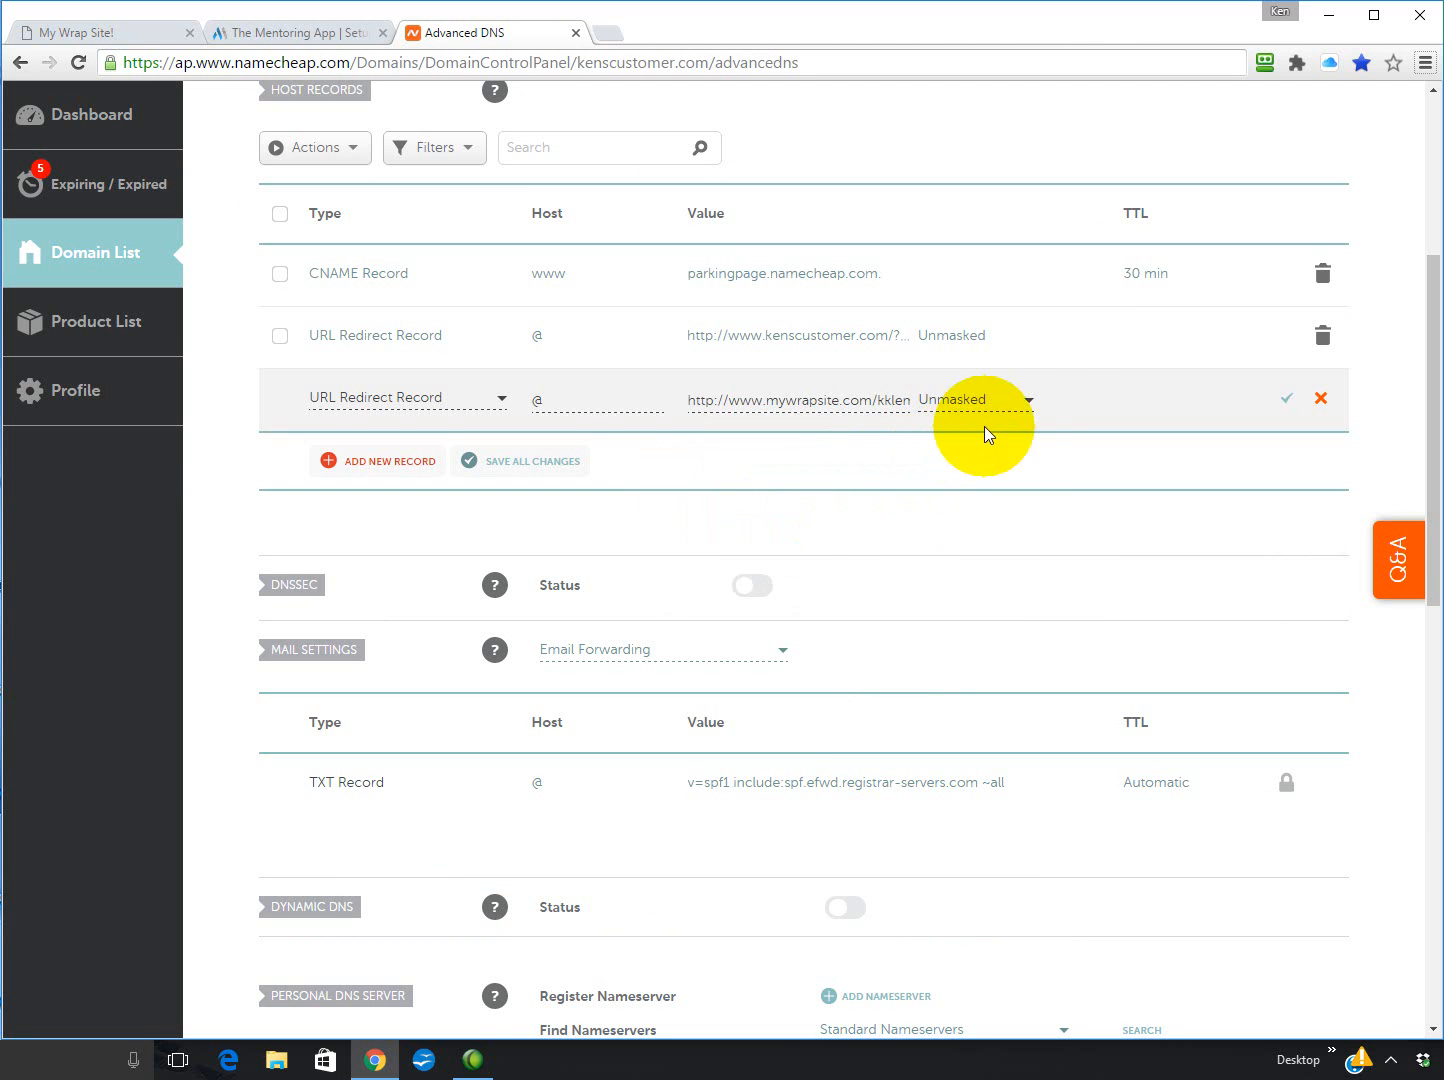
click(1029, 402)
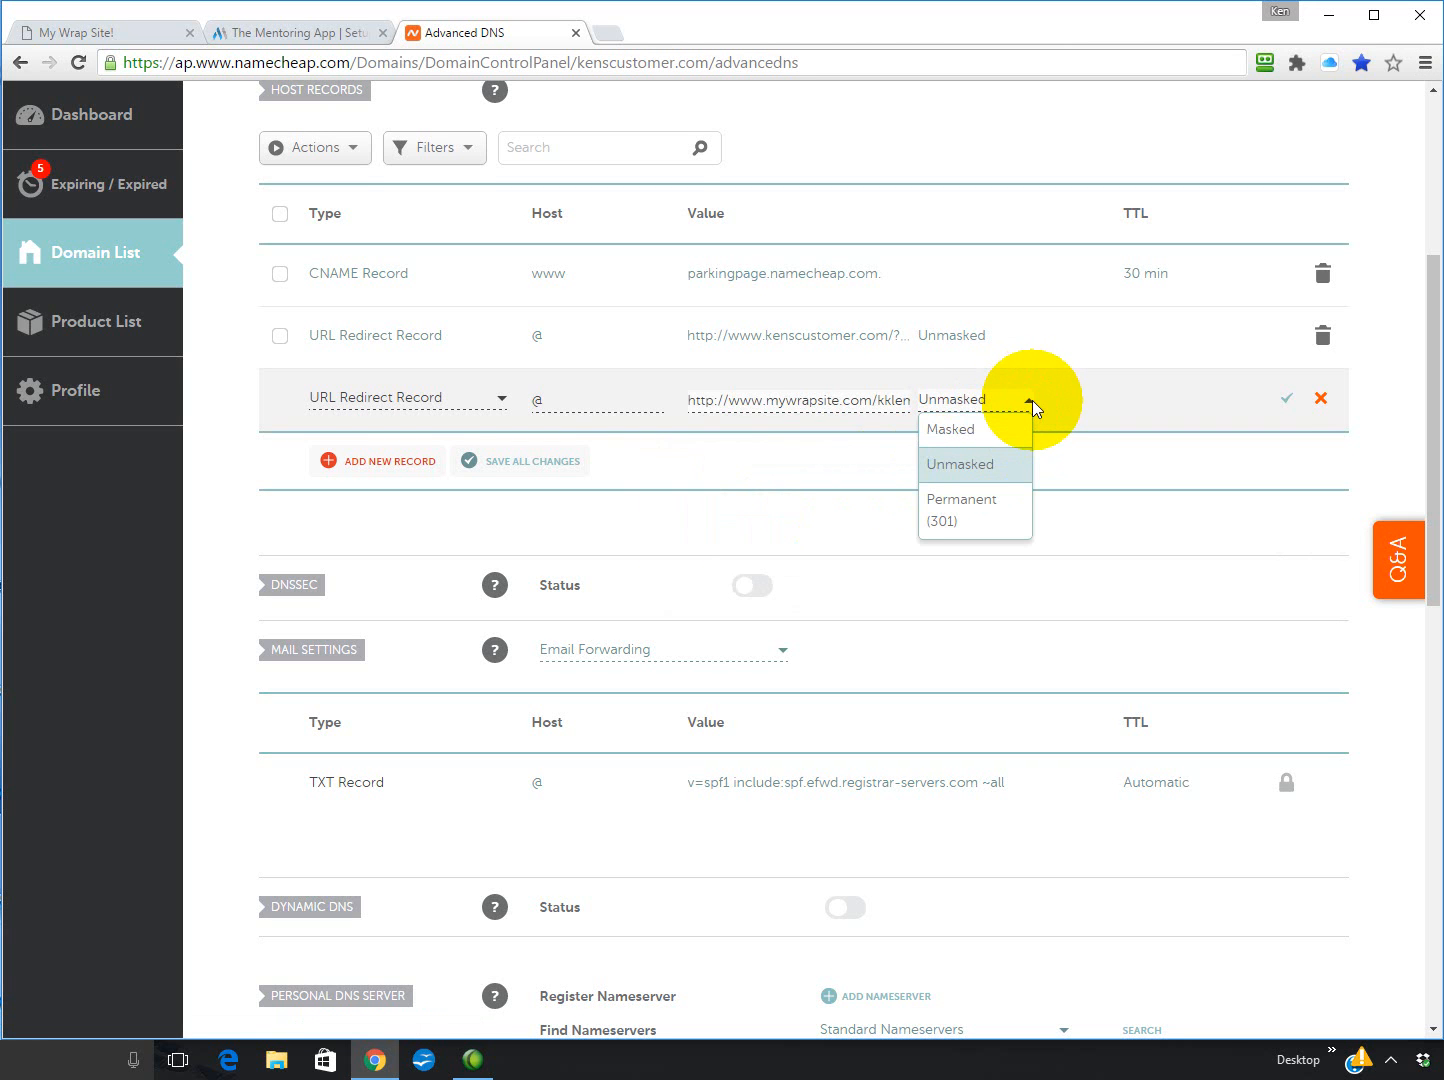
click(965, 432)
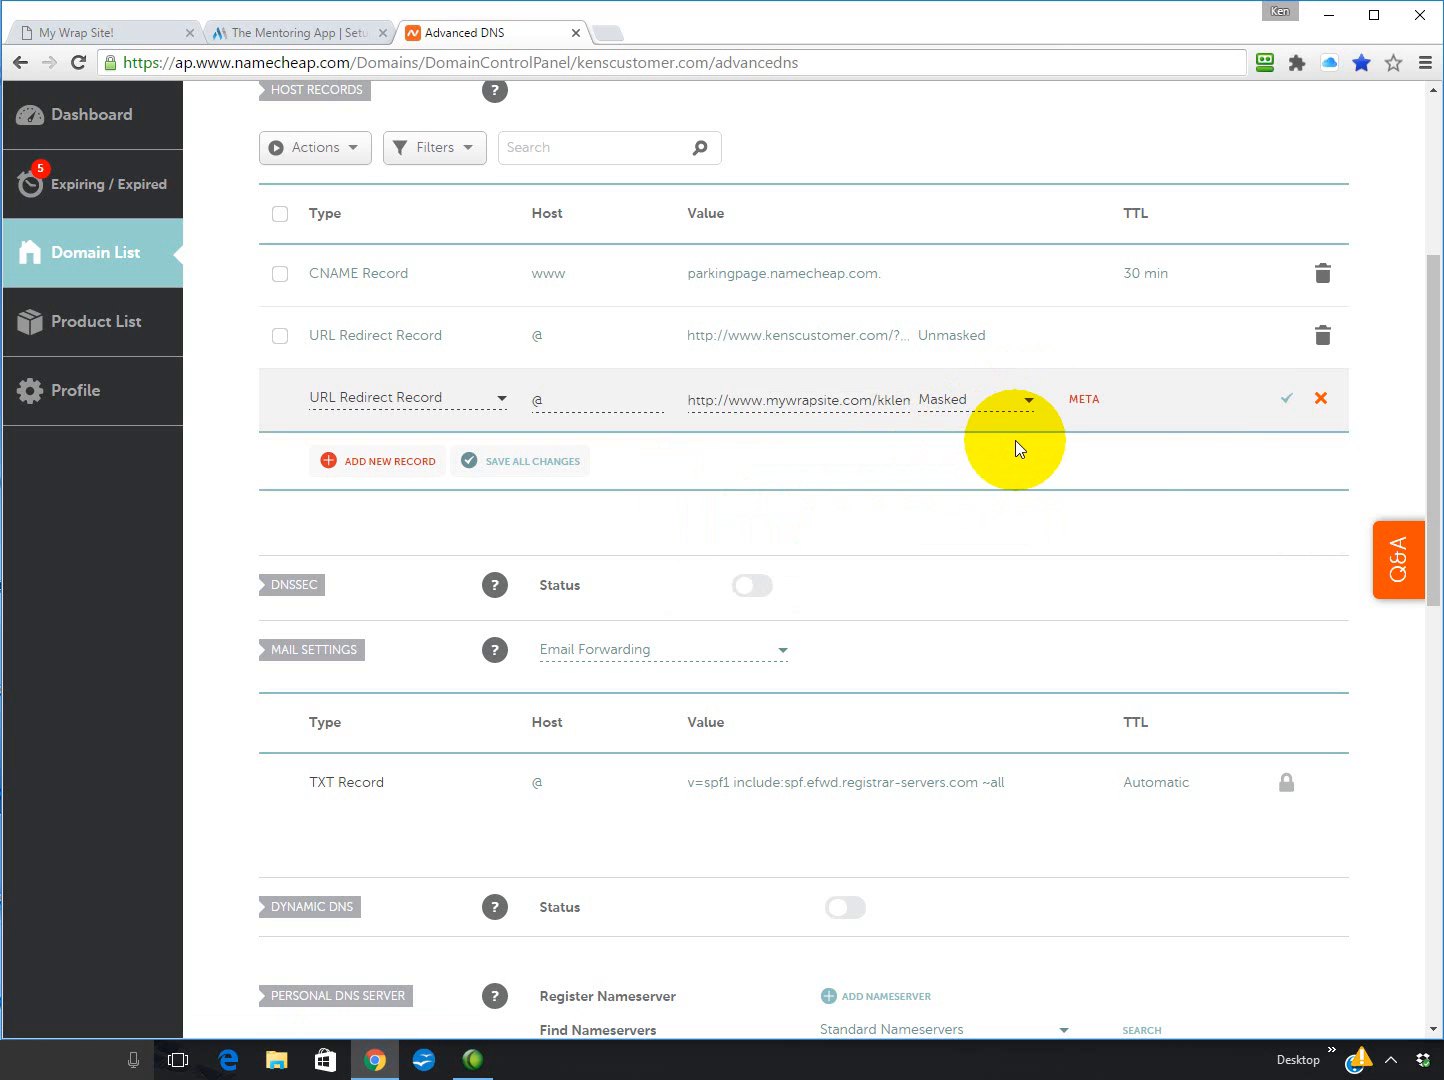
click(1287, 403)
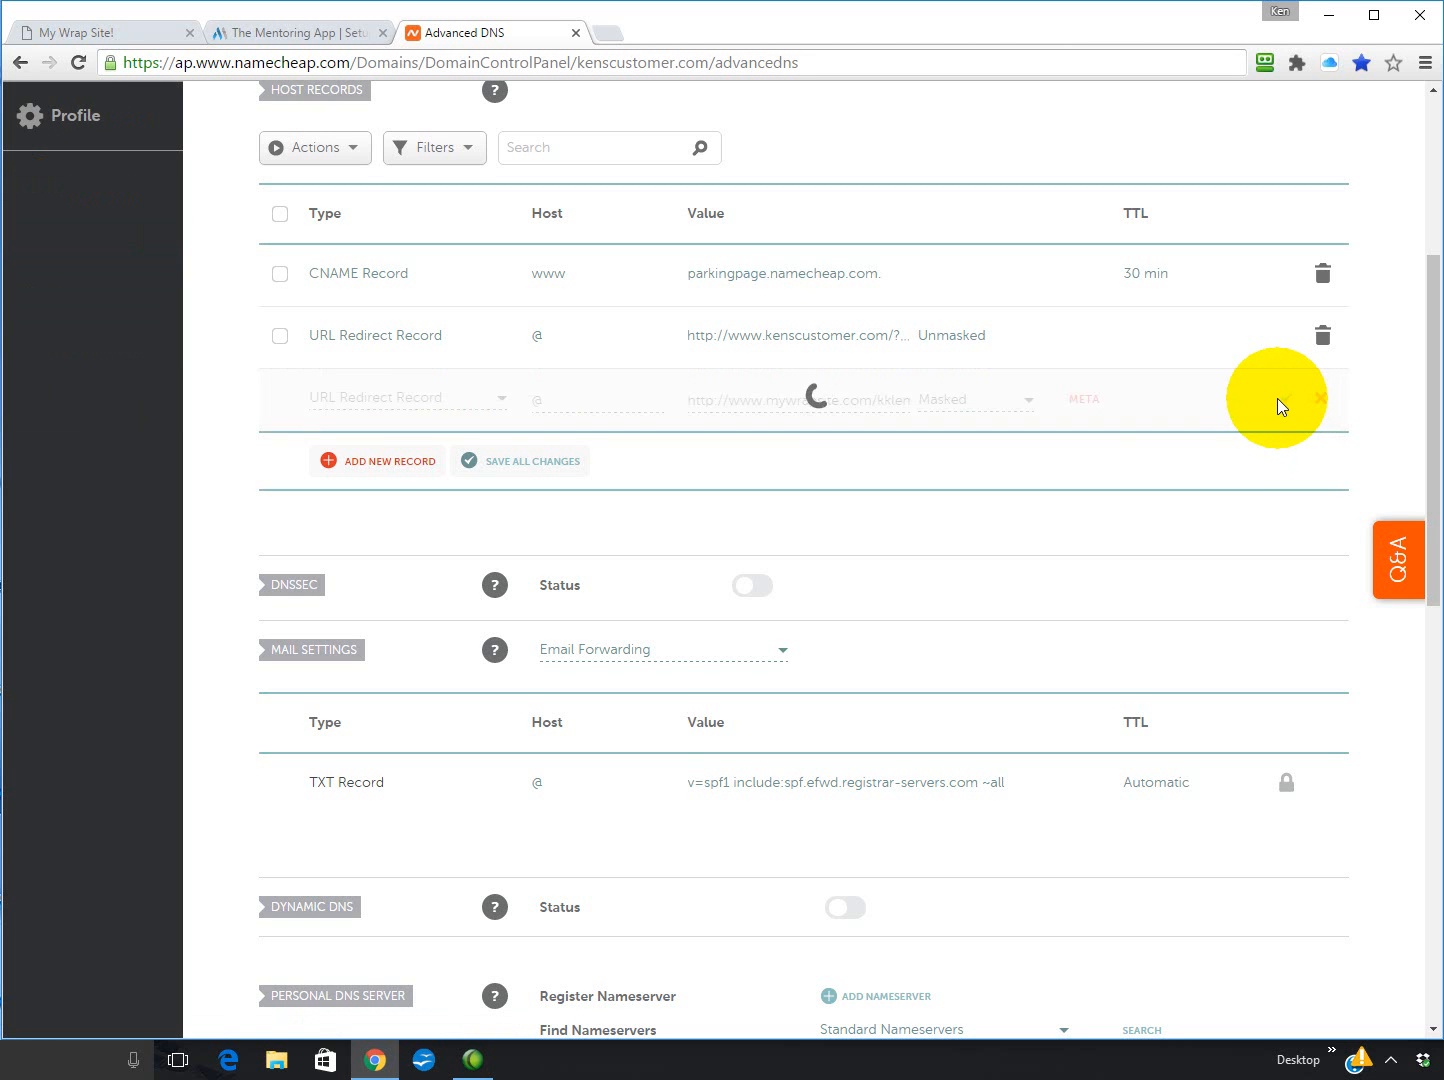
Add another host record of type URL Redirect Record with www as its host
click(390, 465)
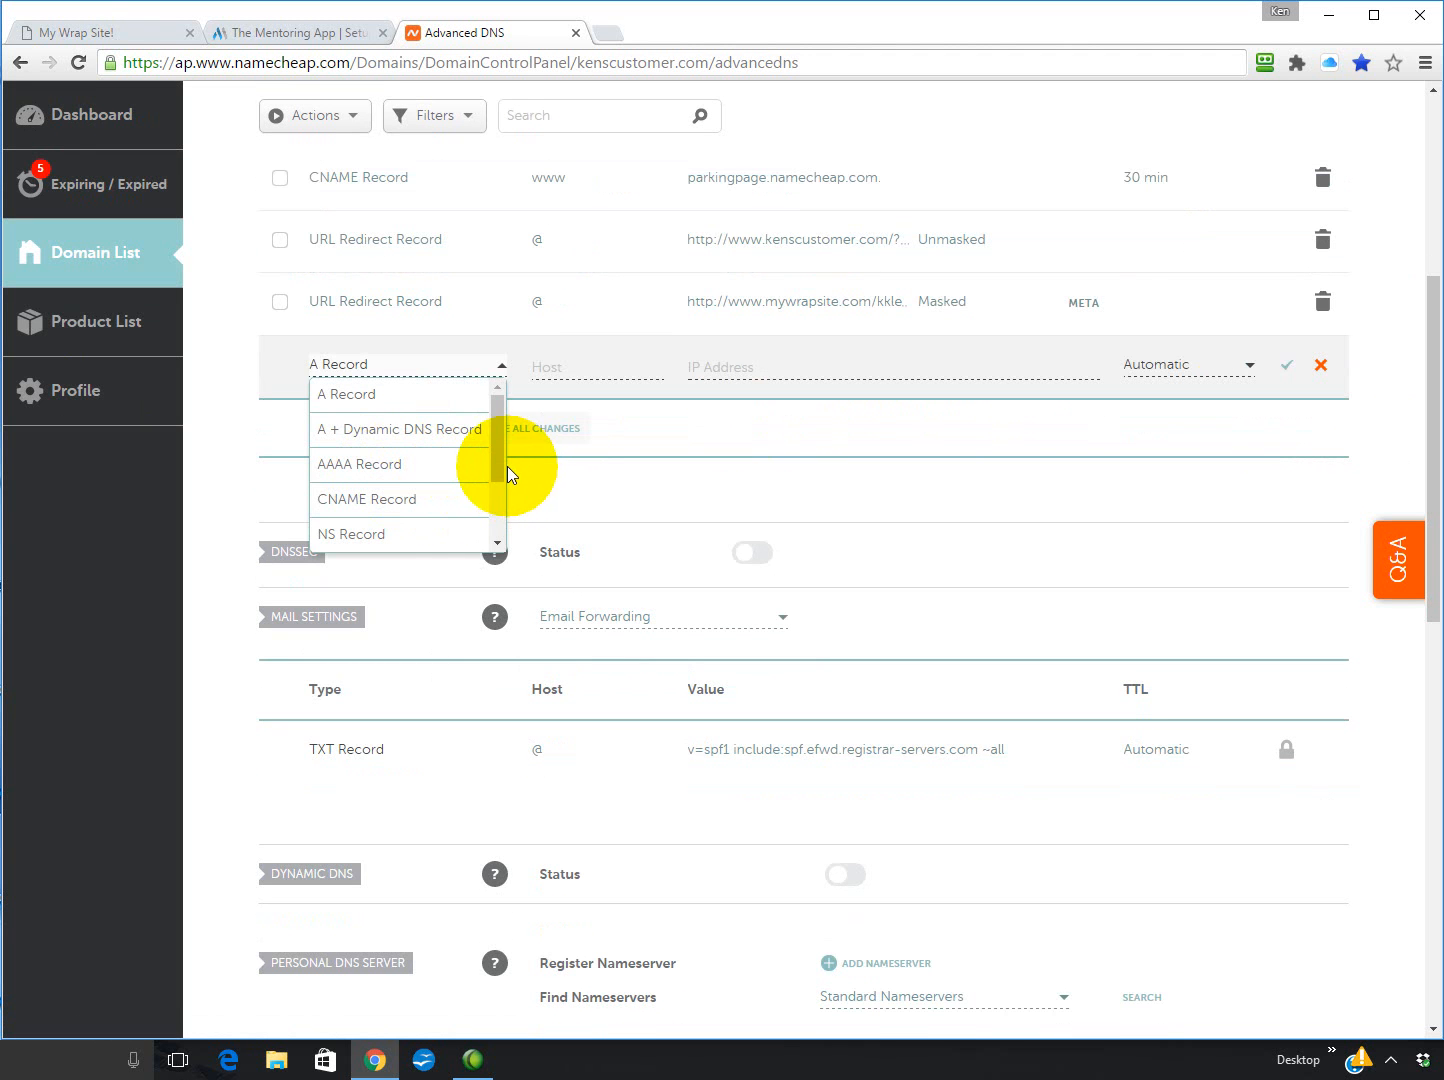
drag(497, 474, 493, 537)
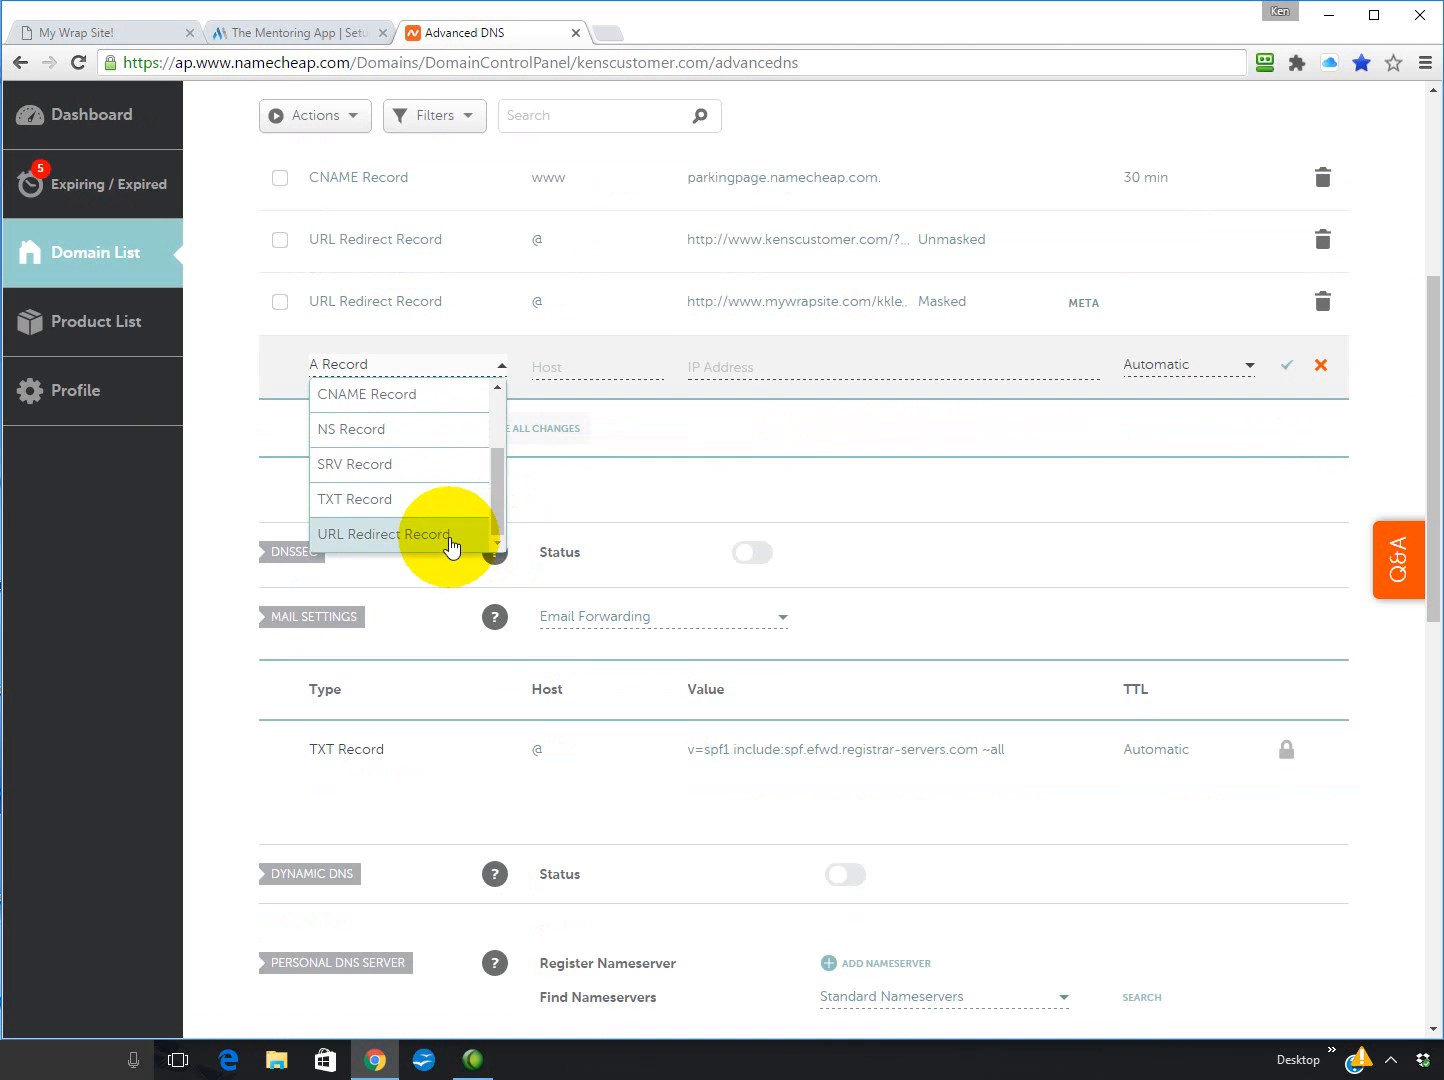
click(450, 536)
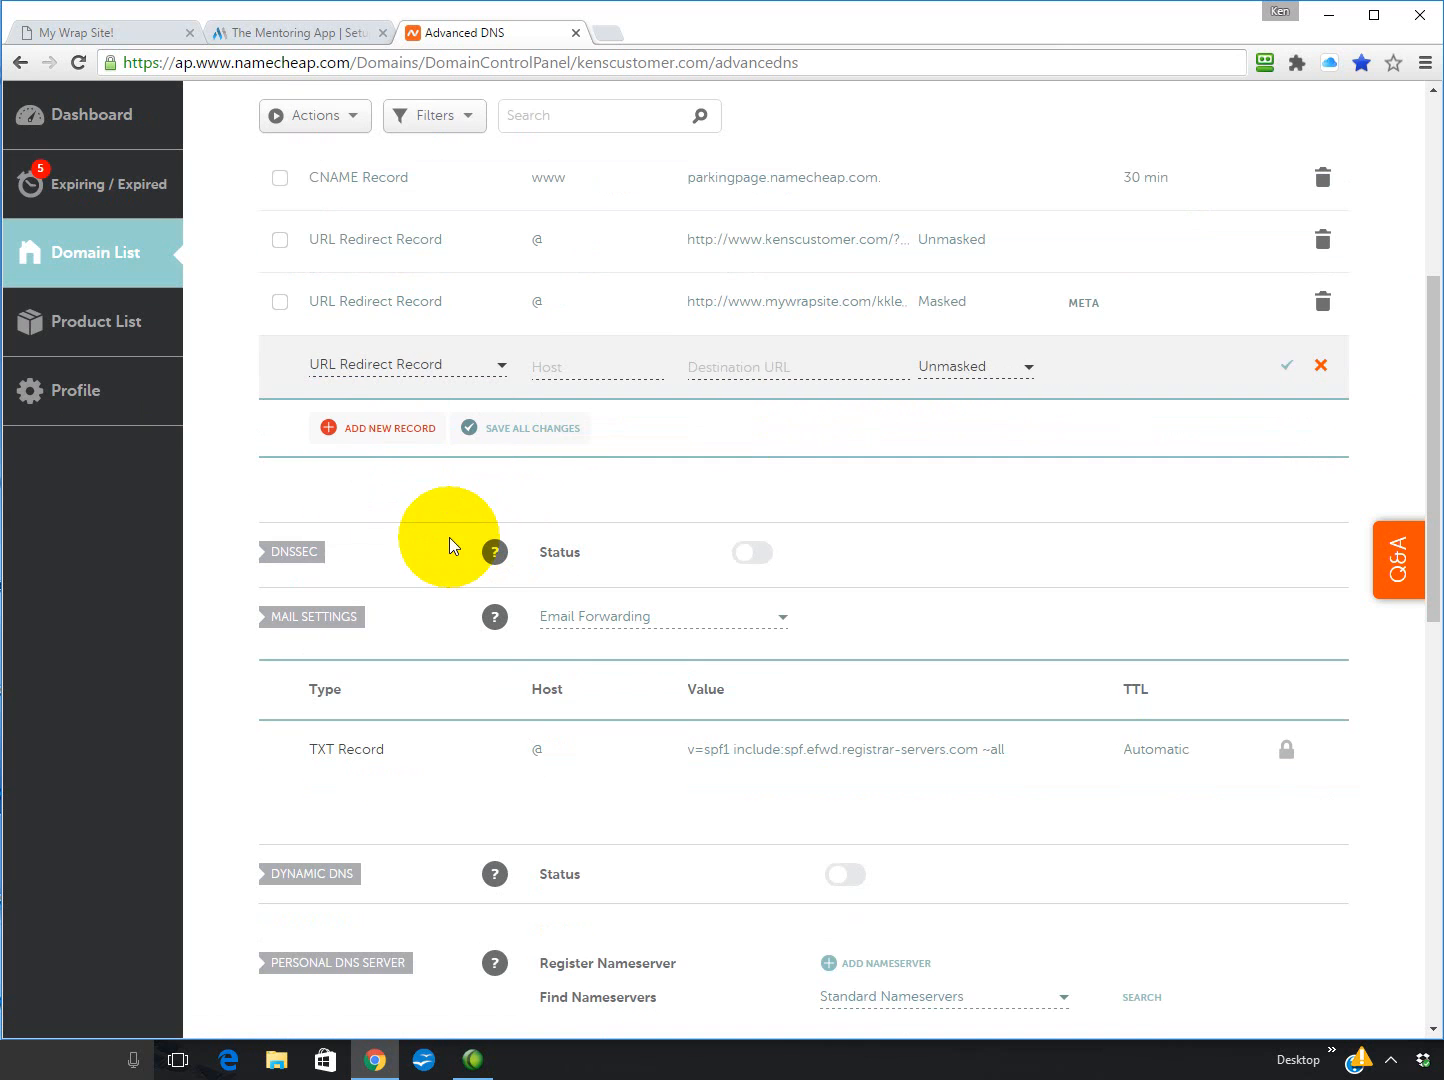
click(555, 367)
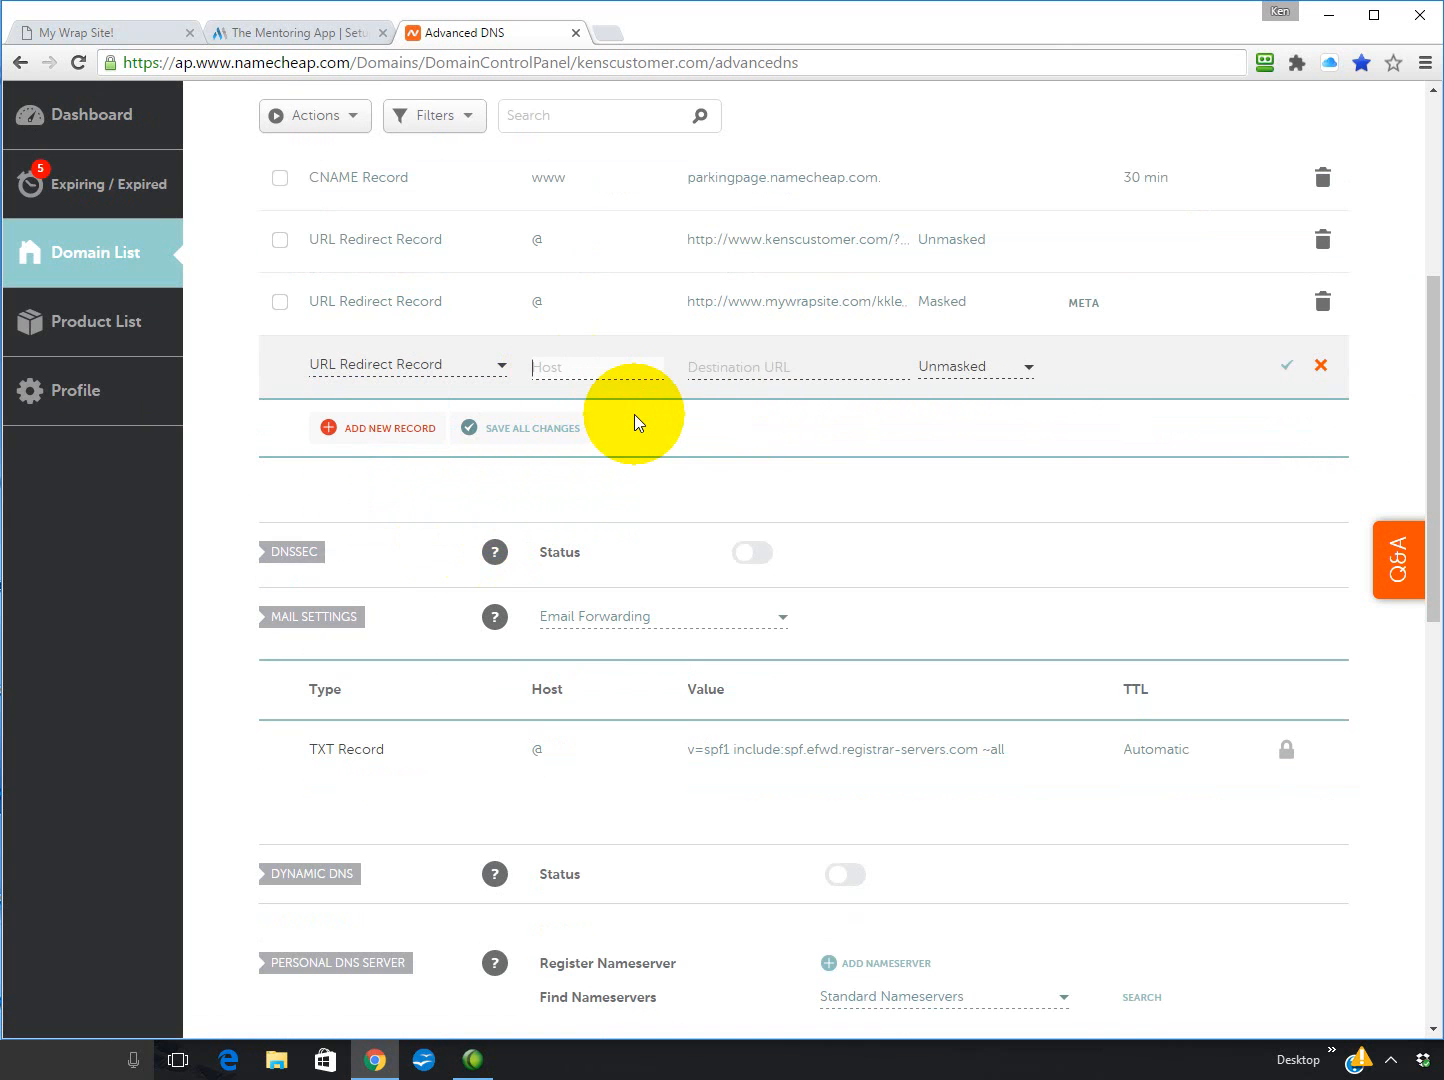
text(www)
Paste the copied wrap site link as the www record's destination, set its redirect type to Masked and save the record
click(723, 366)
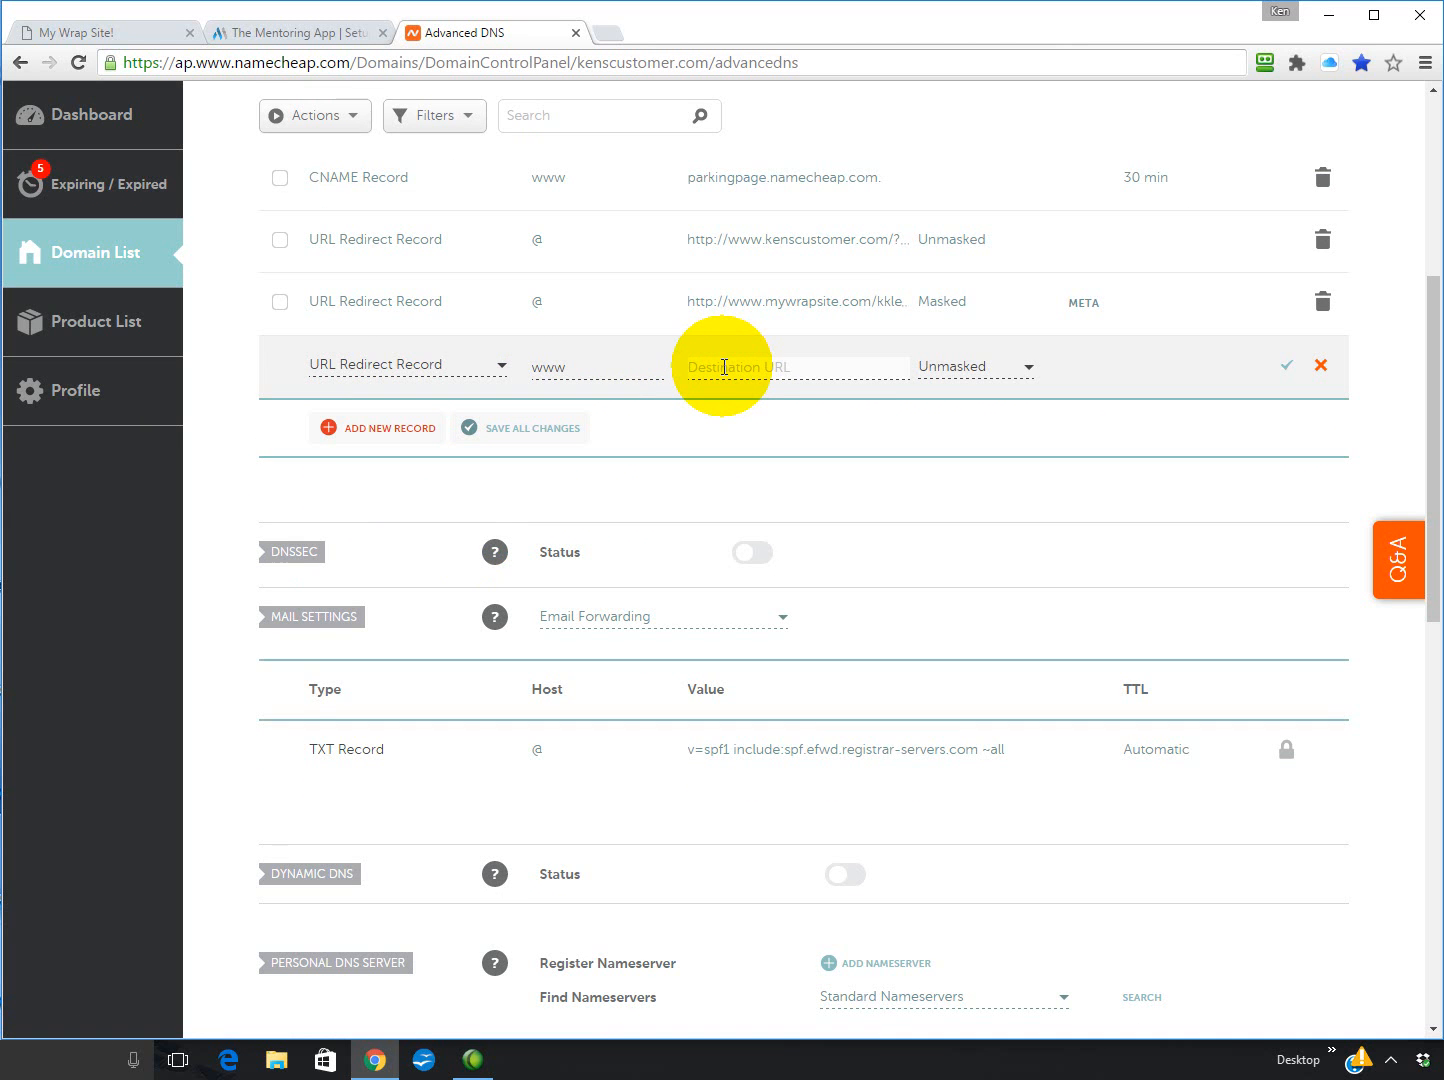
key(ctrl+v)
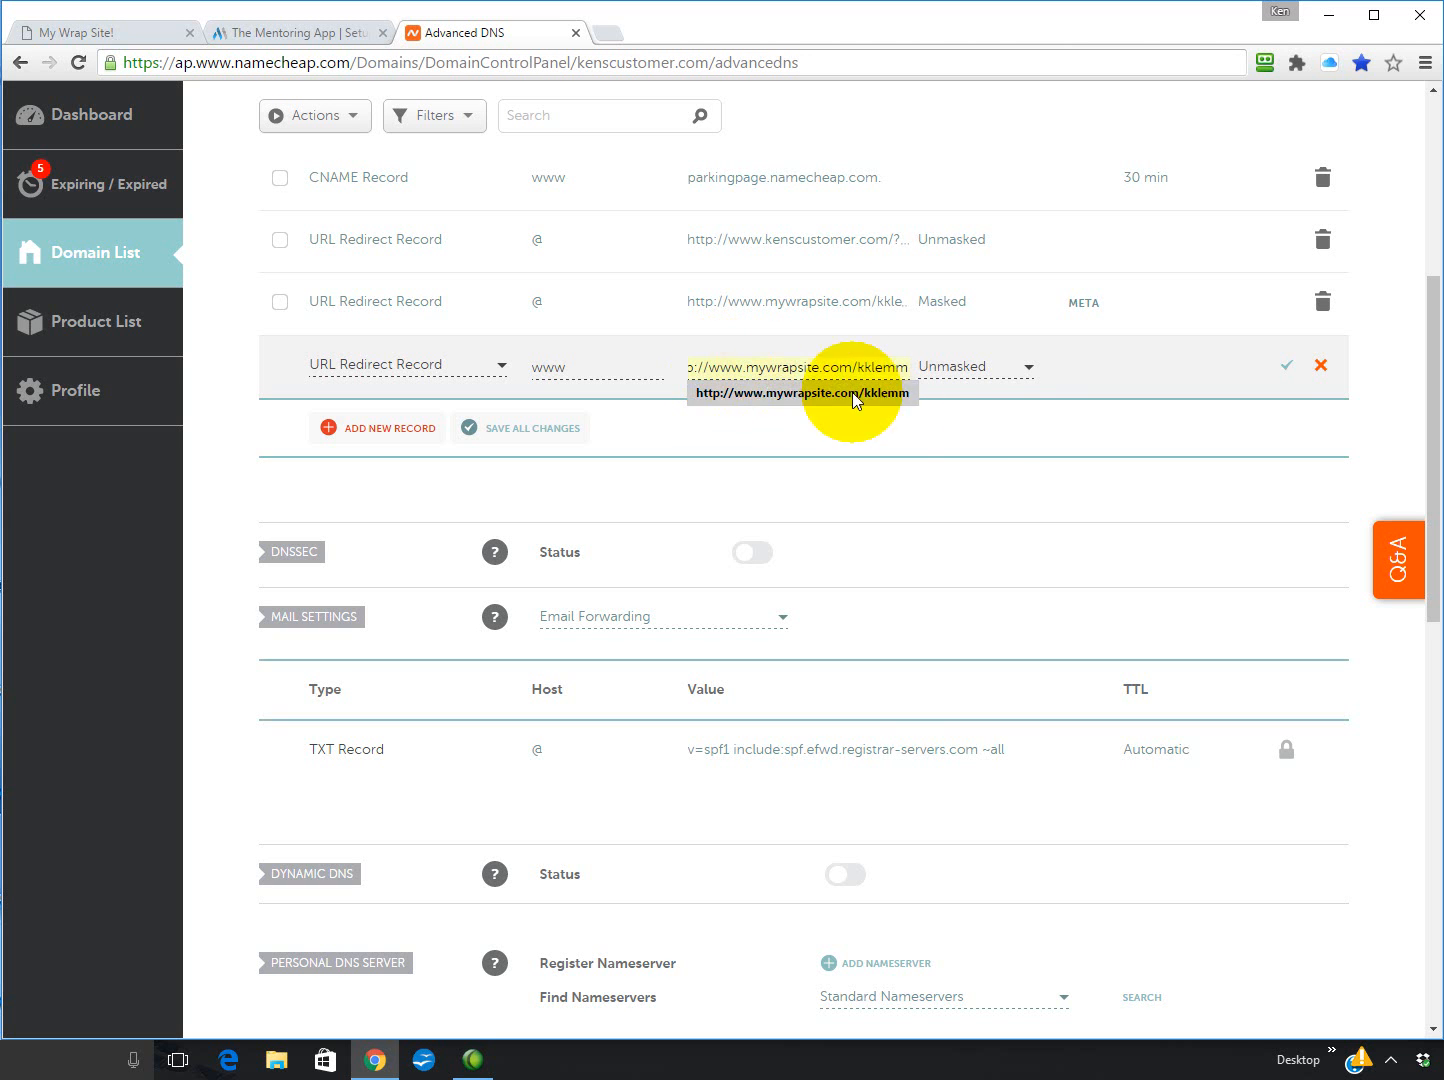
click(1030, 370)
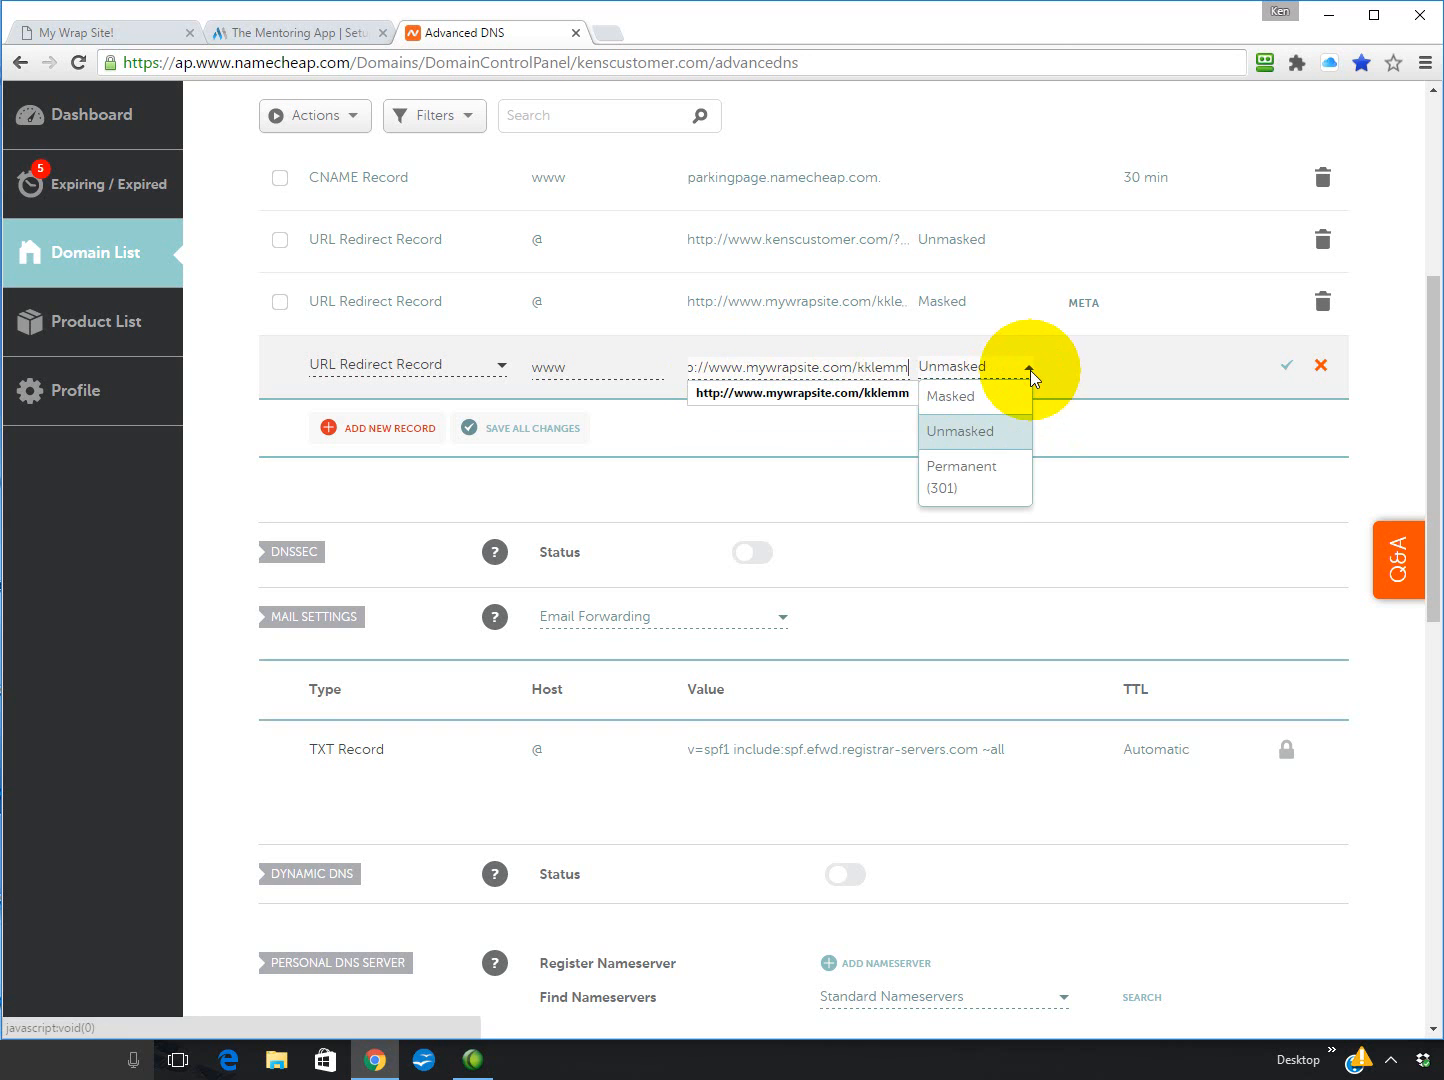
click(971, 398)
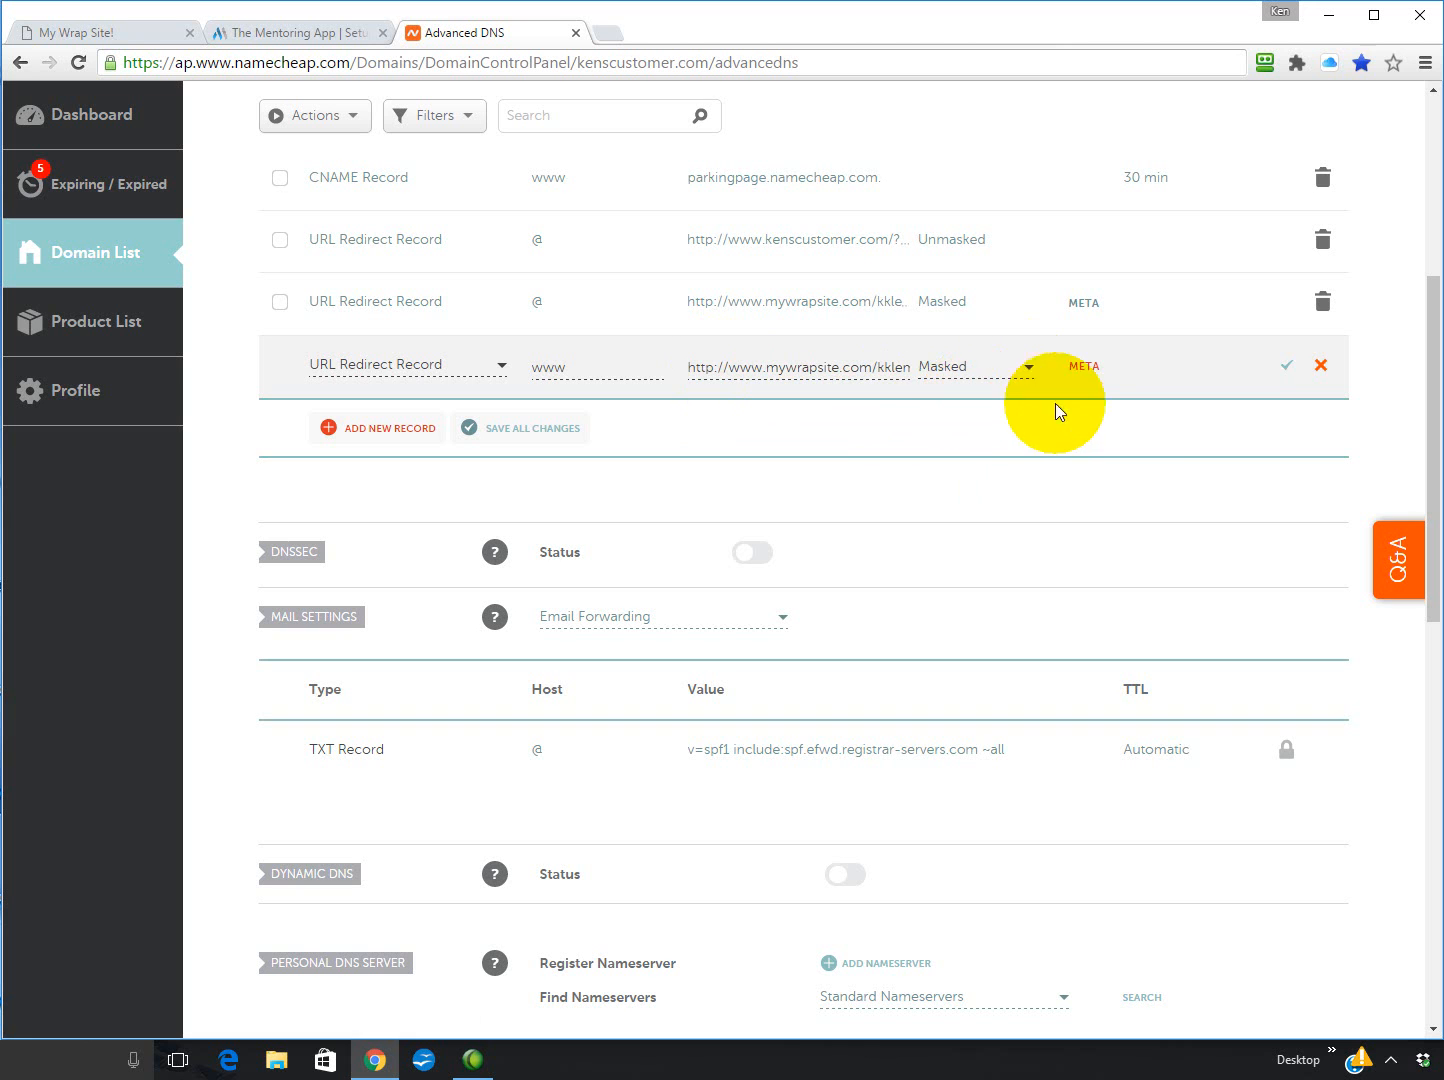
click(1288, 368)
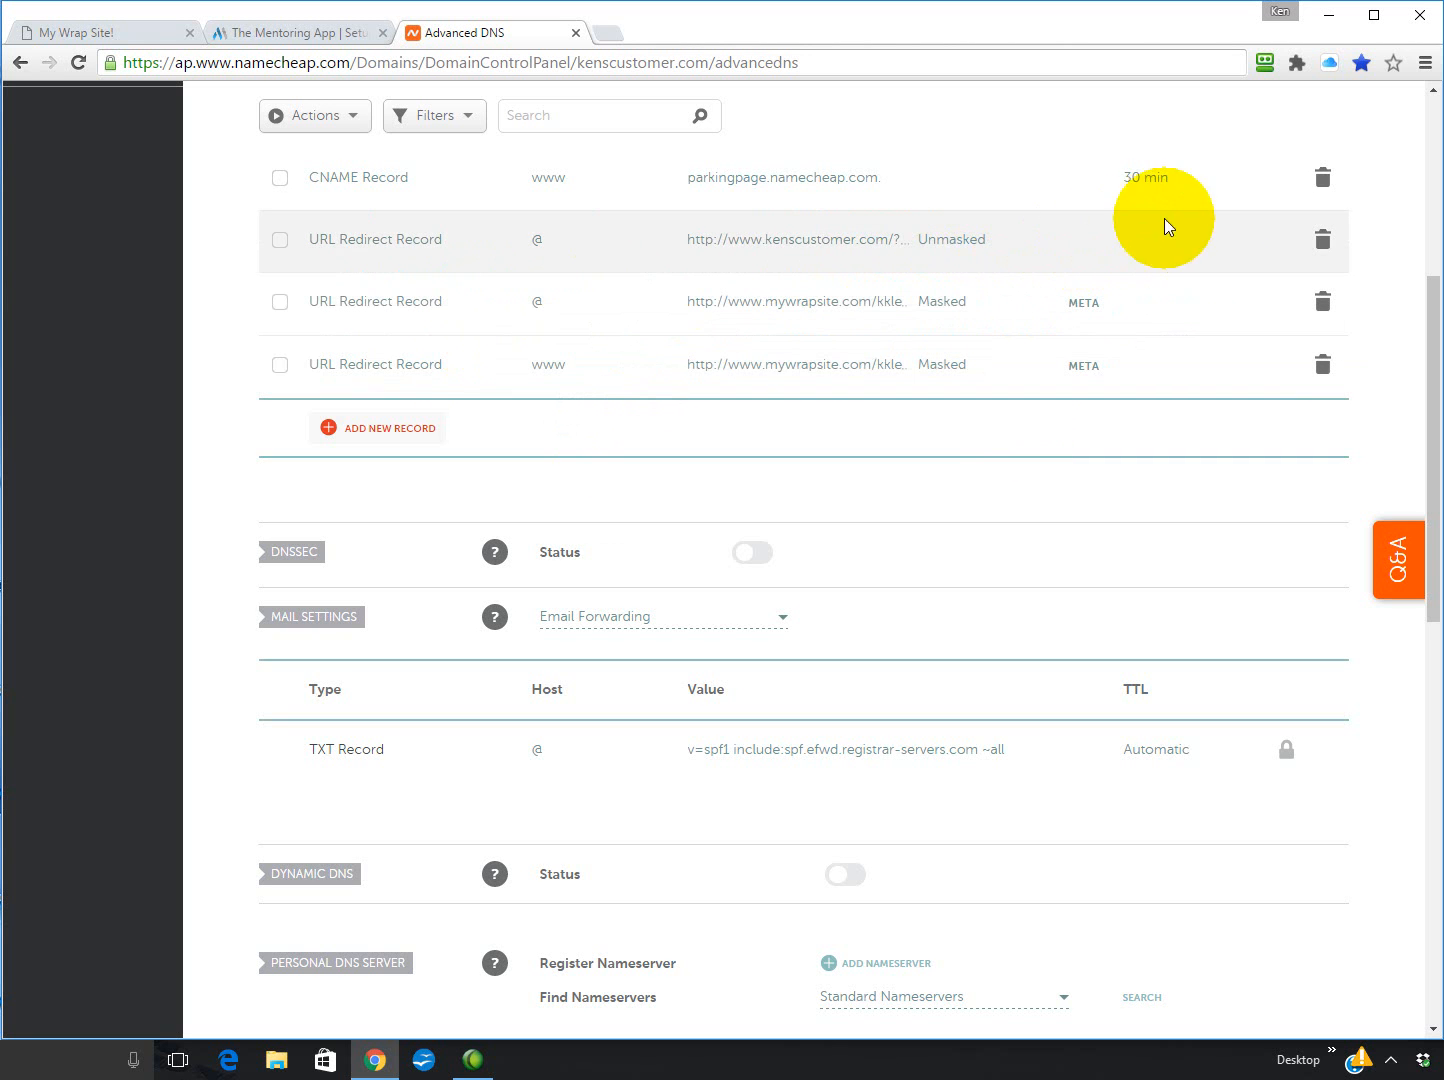
Delete the www CNAME record for parkingpage.namecheap.com and the old Unmasked @ URL Redirect Record
click(1323, 183)
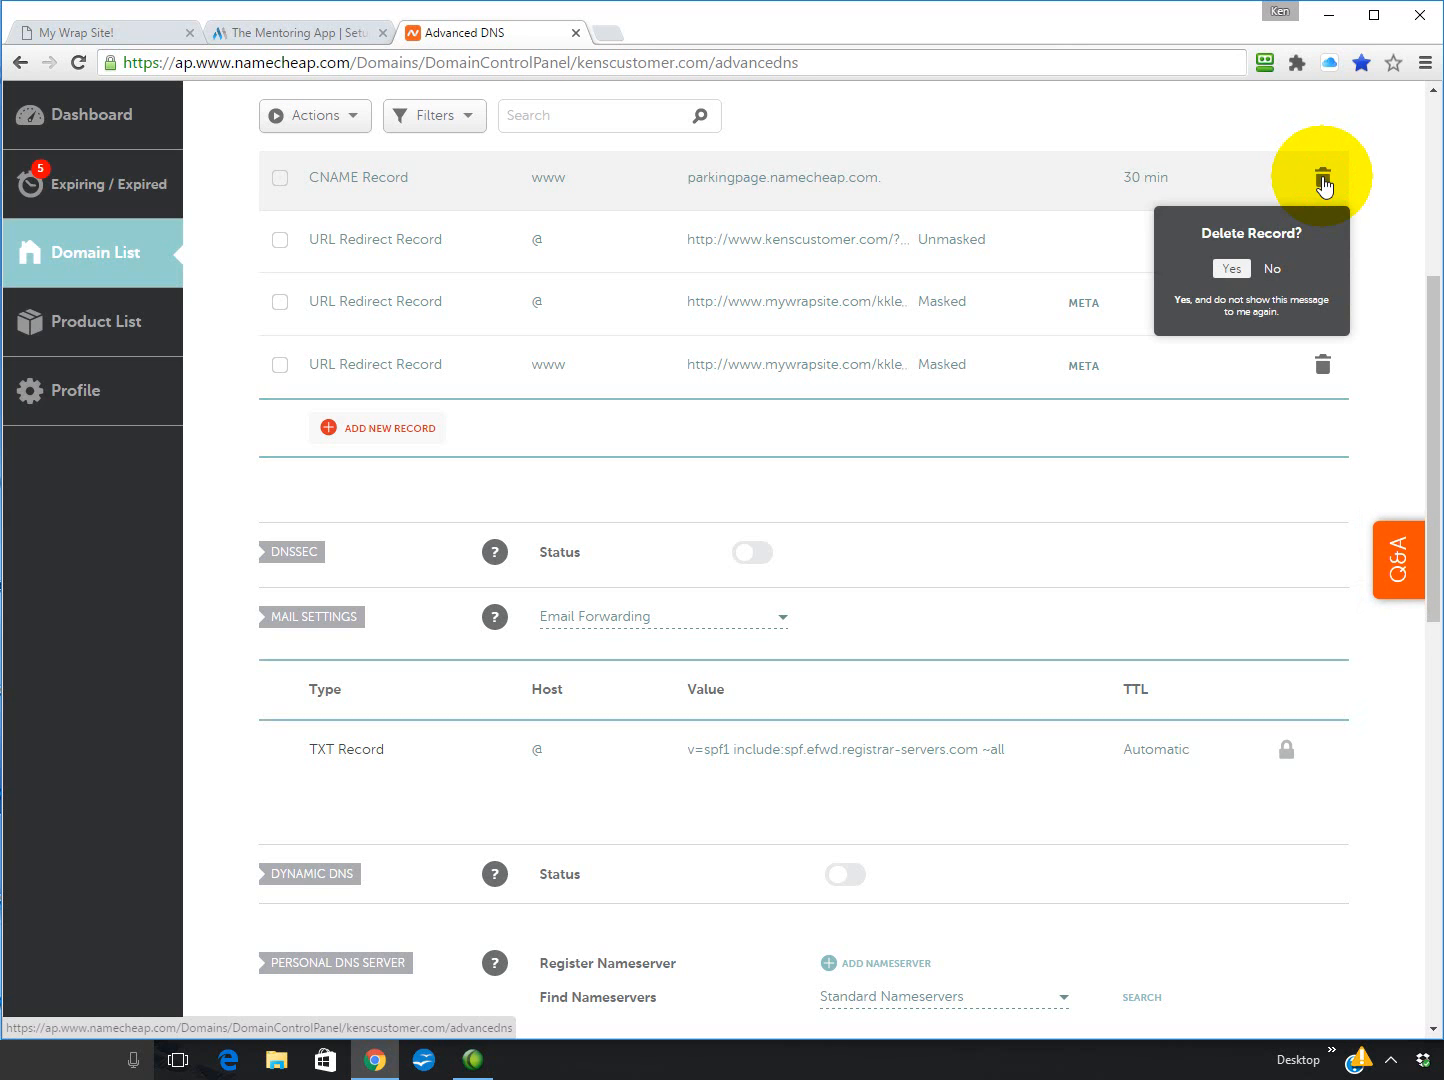
click(1228, 268)
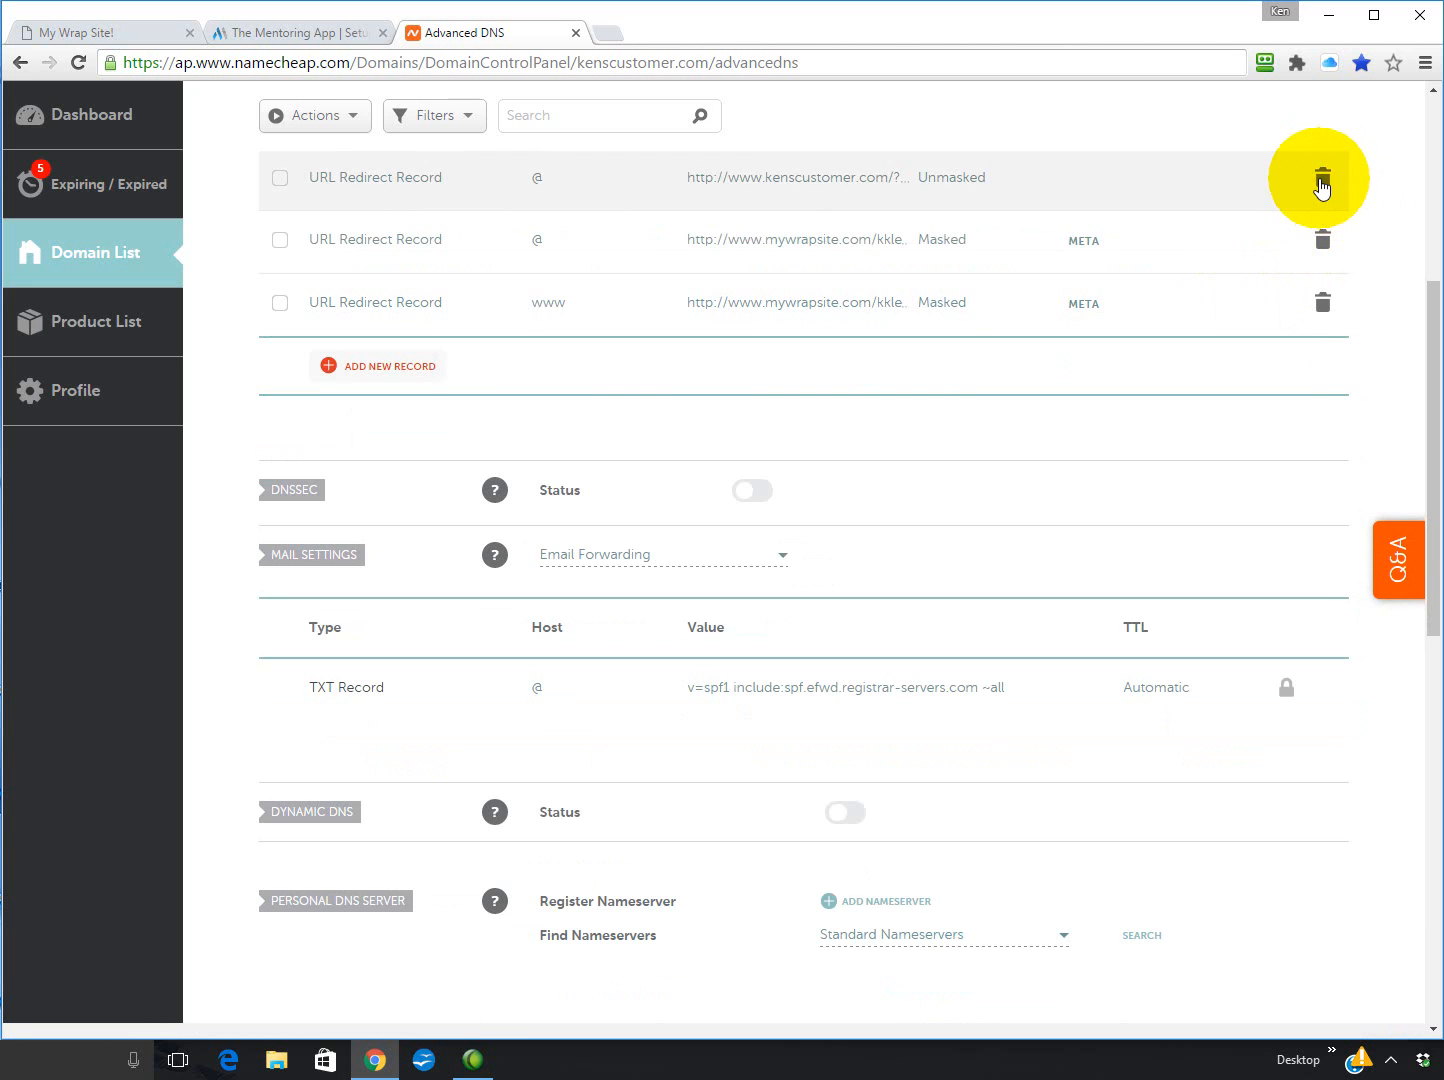
click(1320, 180)
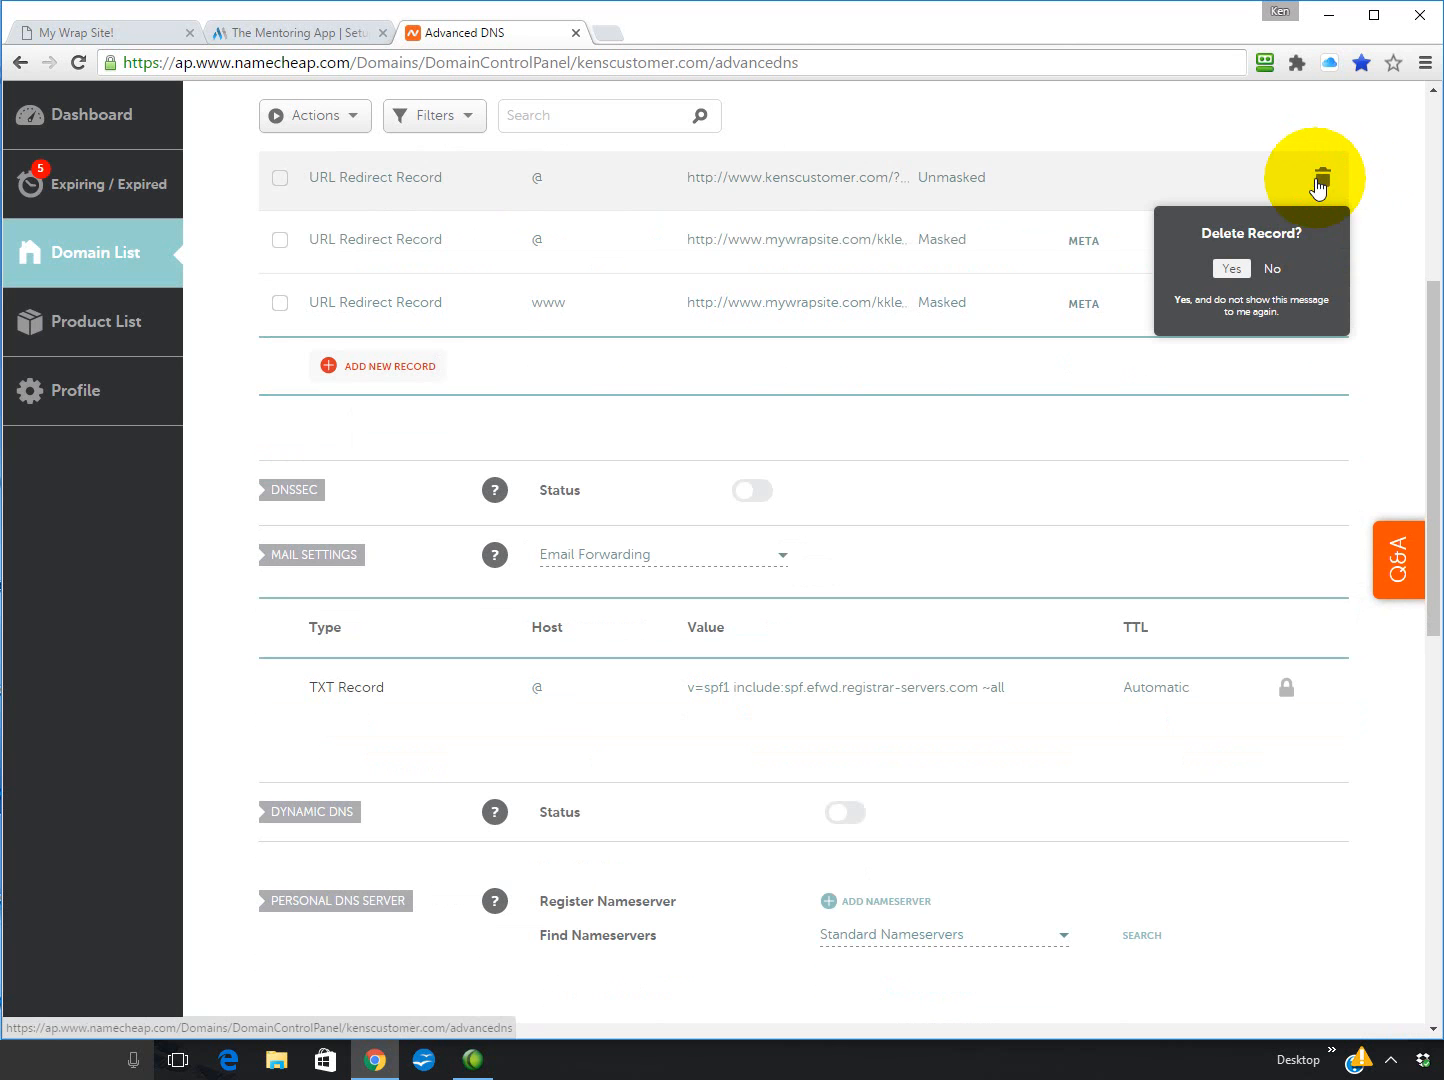
click(1217, 266)
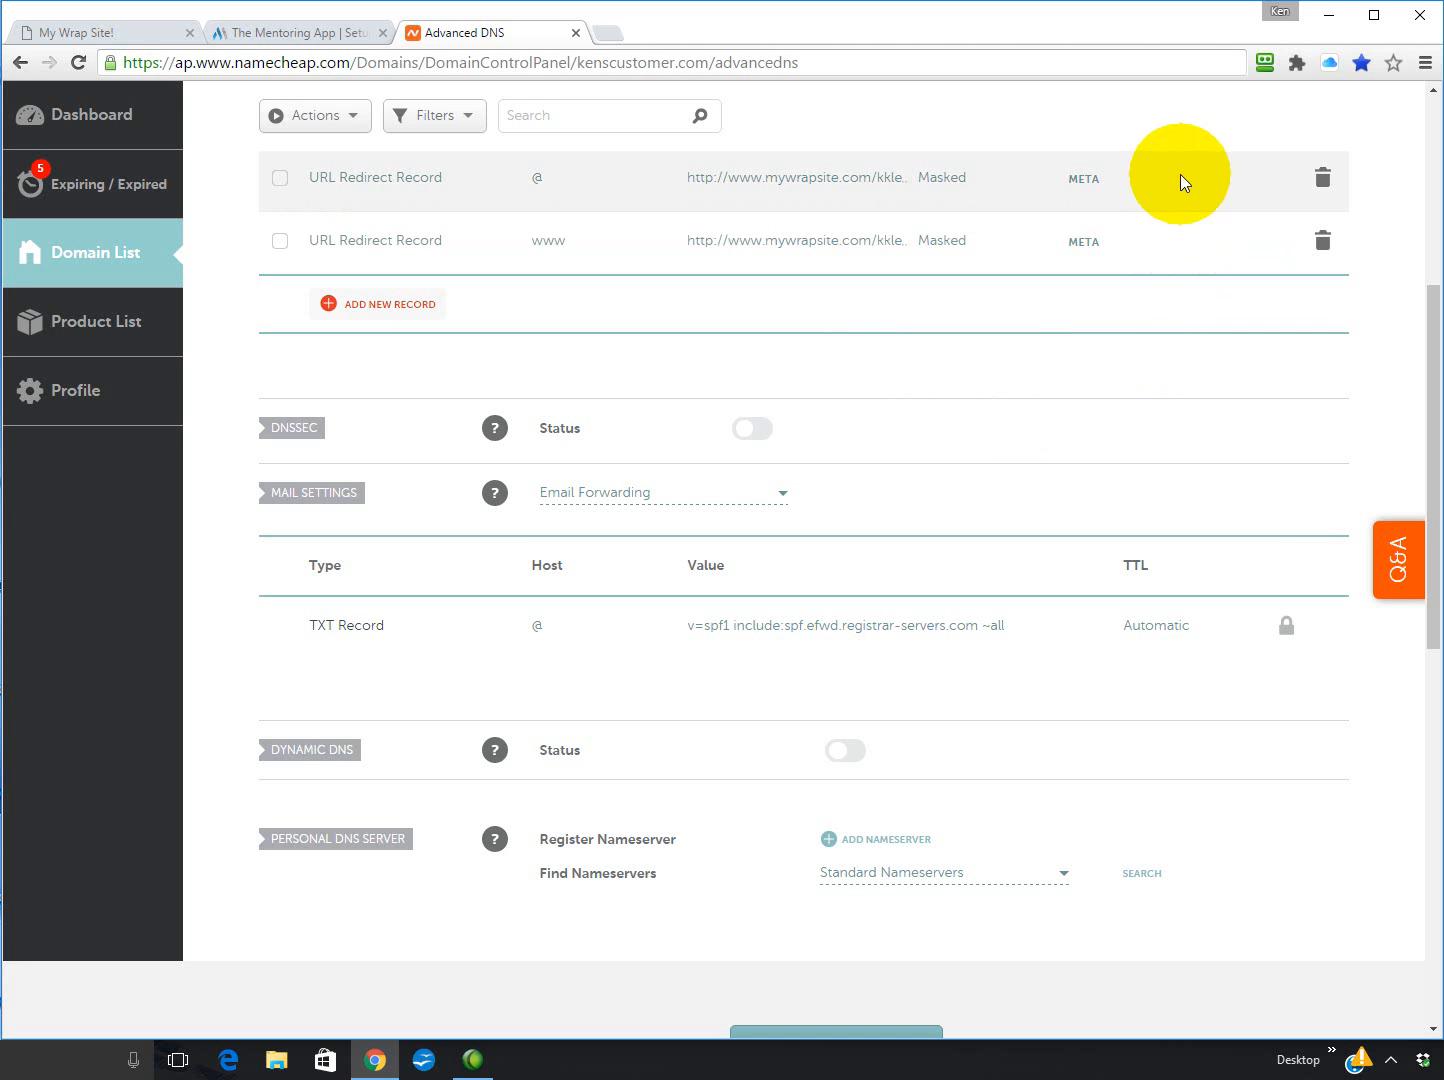
Enter "That Crazy Wrap Thing" as the @ record's meta title and paste the distributor description ending "look better, feel better and live better."
click(1085, 181)
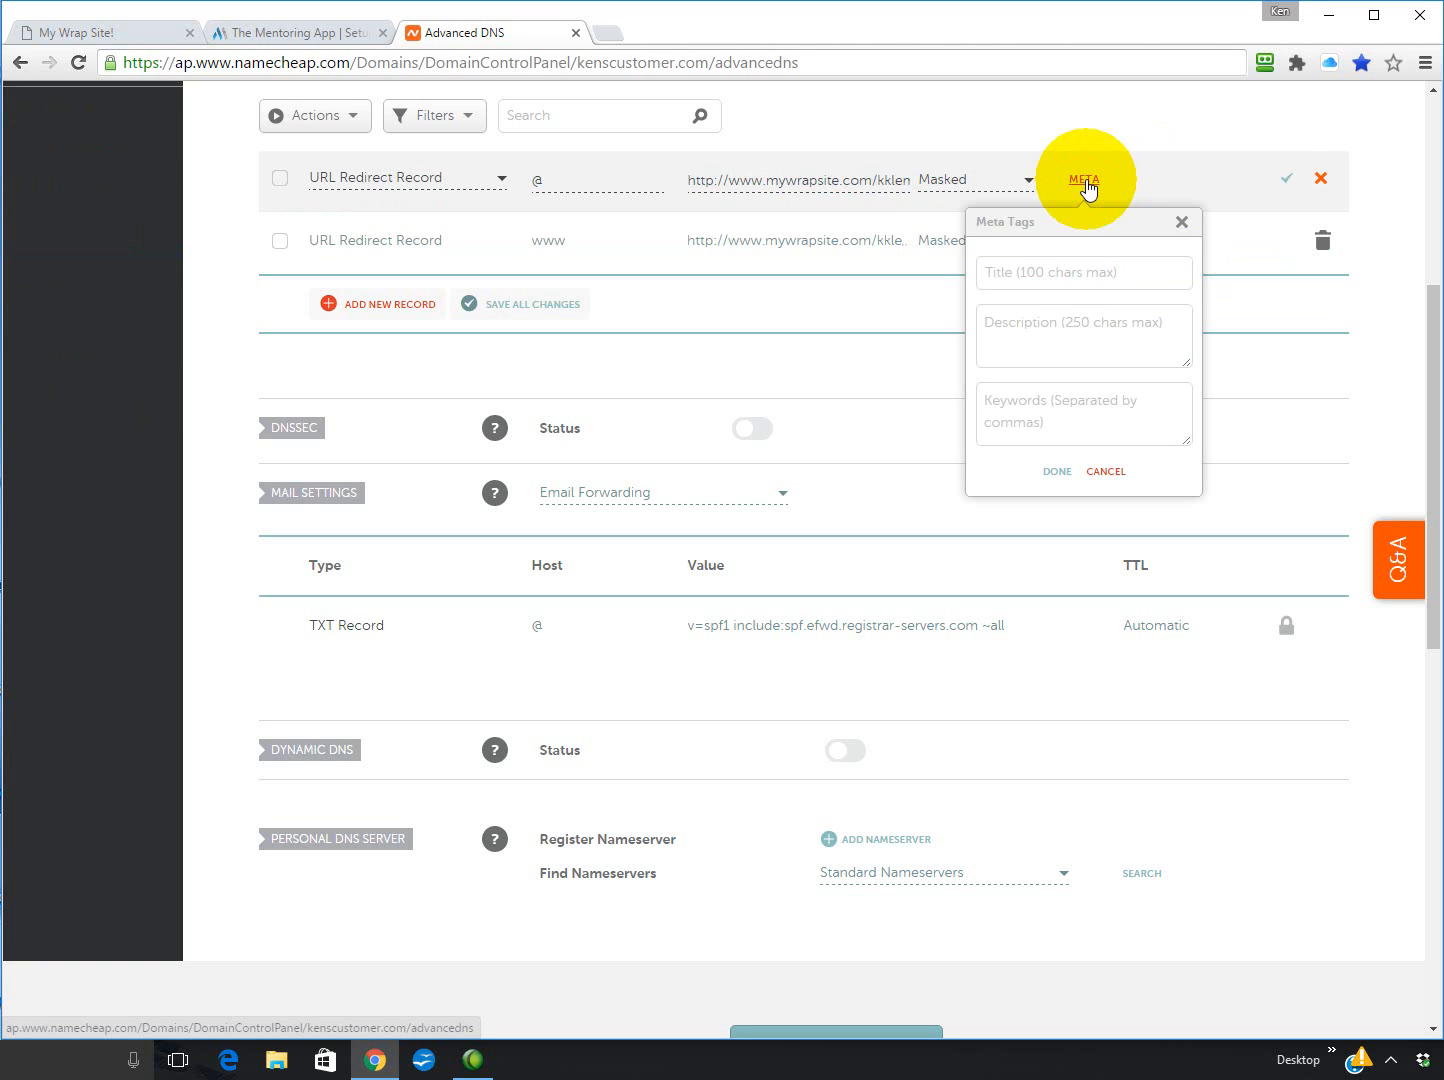
click(1023, 273)
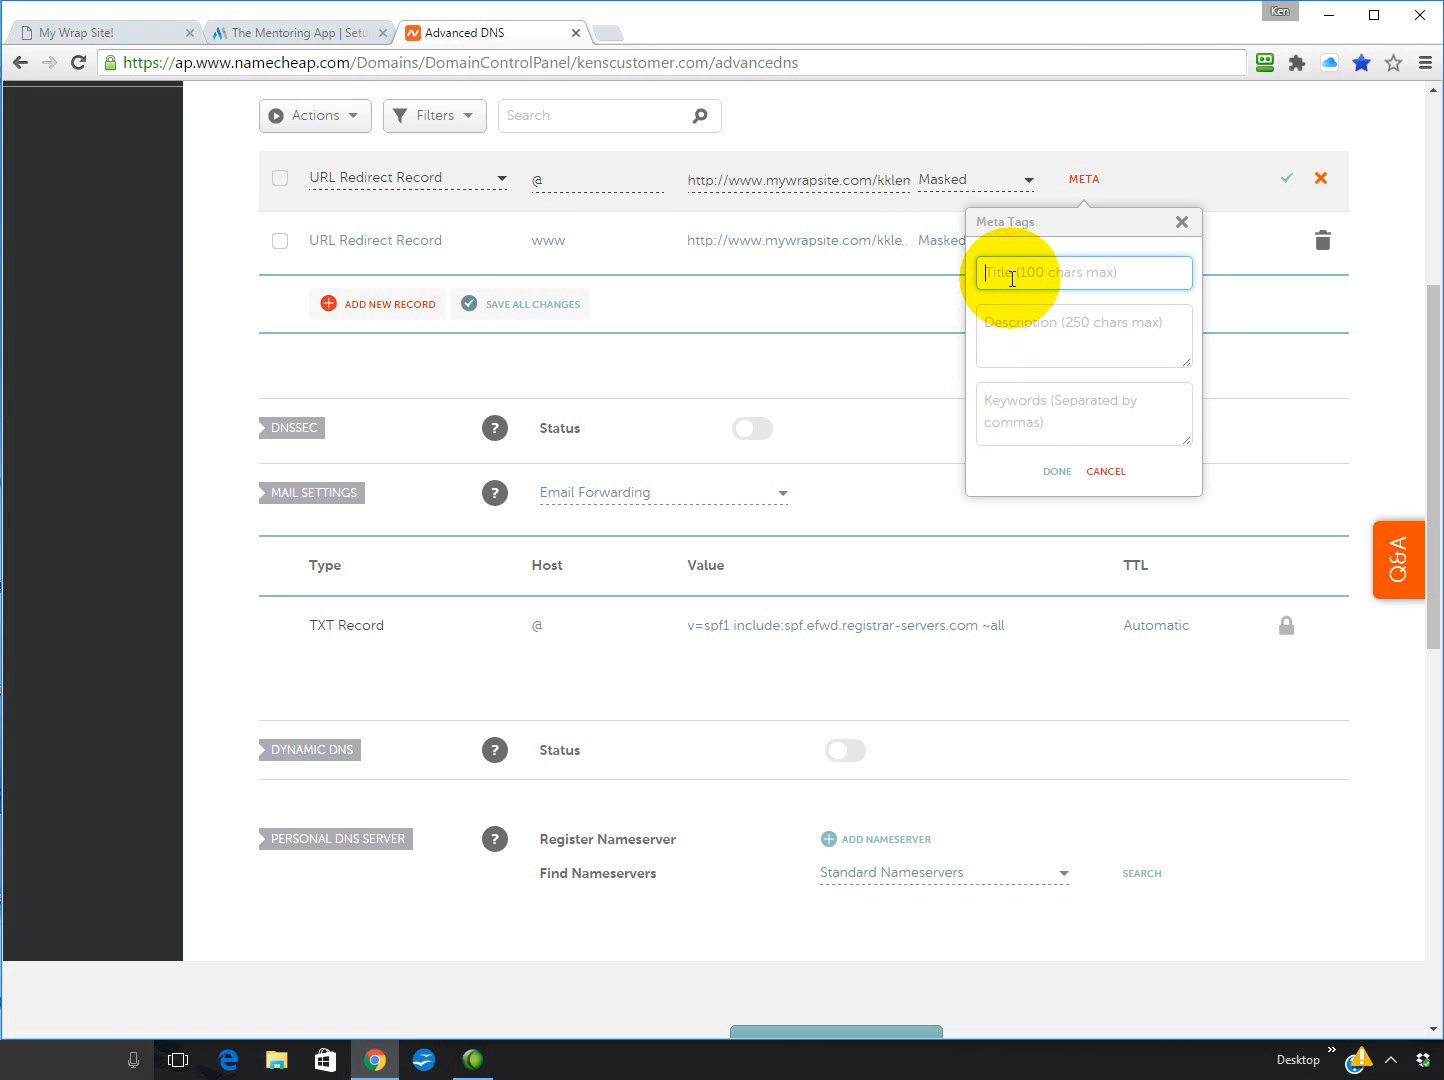
text(That Crazy Wrap Thing)
click(991, 323)
key(ctrl+v)
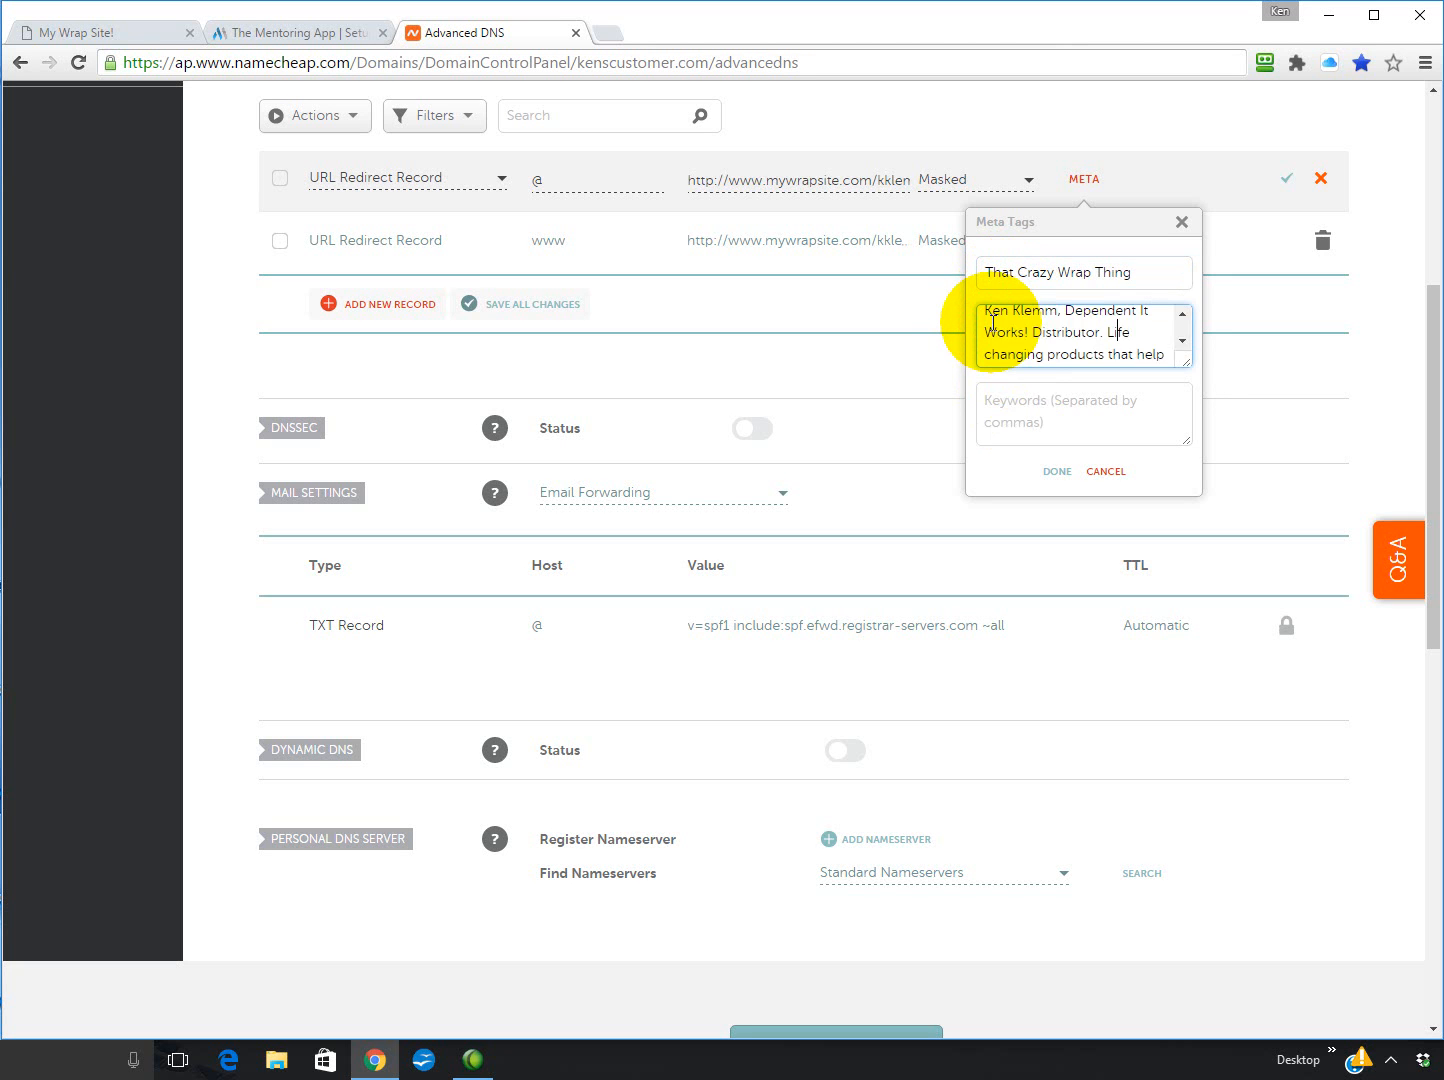
click(1183, 345)
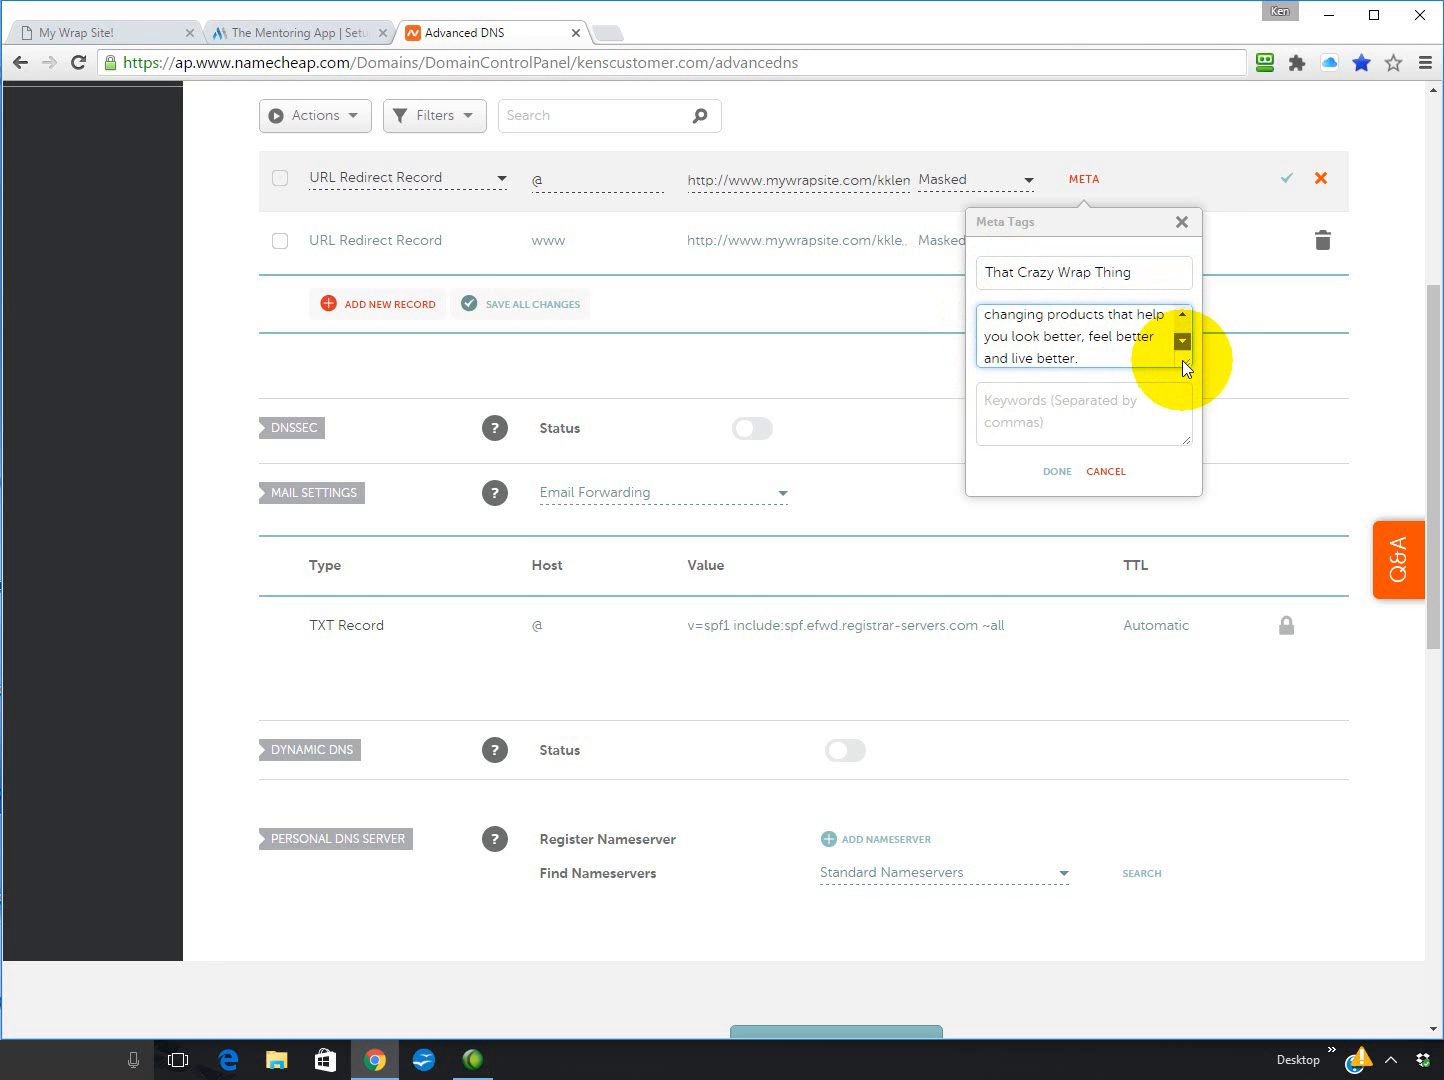
Set the @ record's meta keywords to "wrap, tighten, tone, firm, body care, skin care, greens, energy, lifestyle, heeath, nutrition" and save the record
click(996, 398)
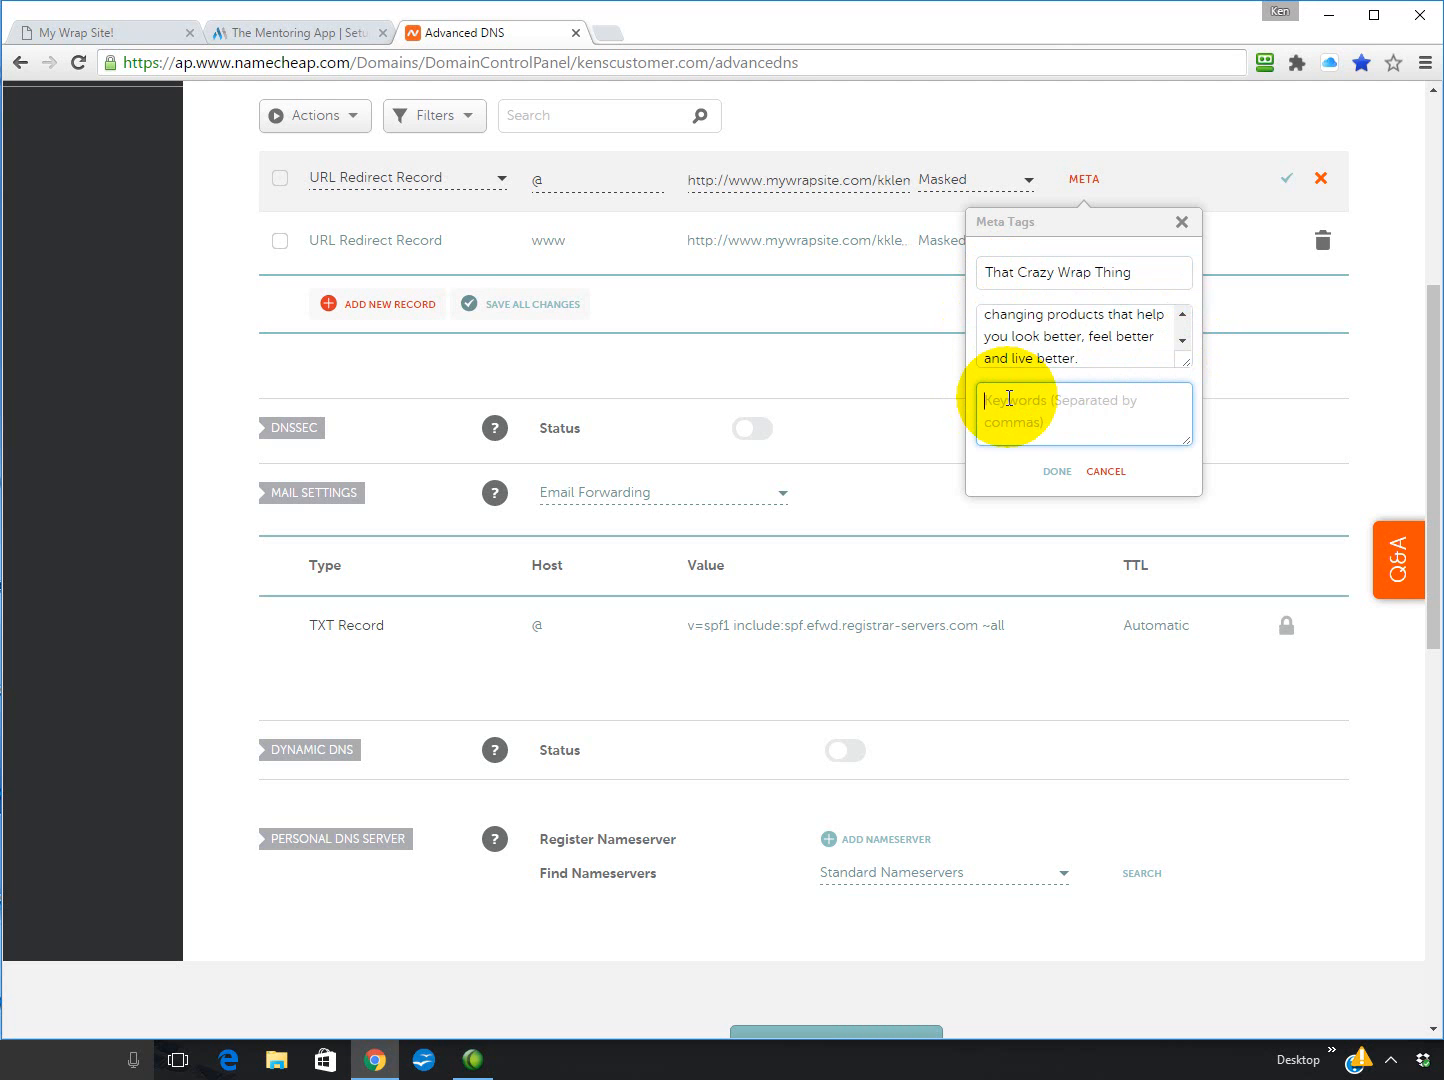
key(ctrl+v)
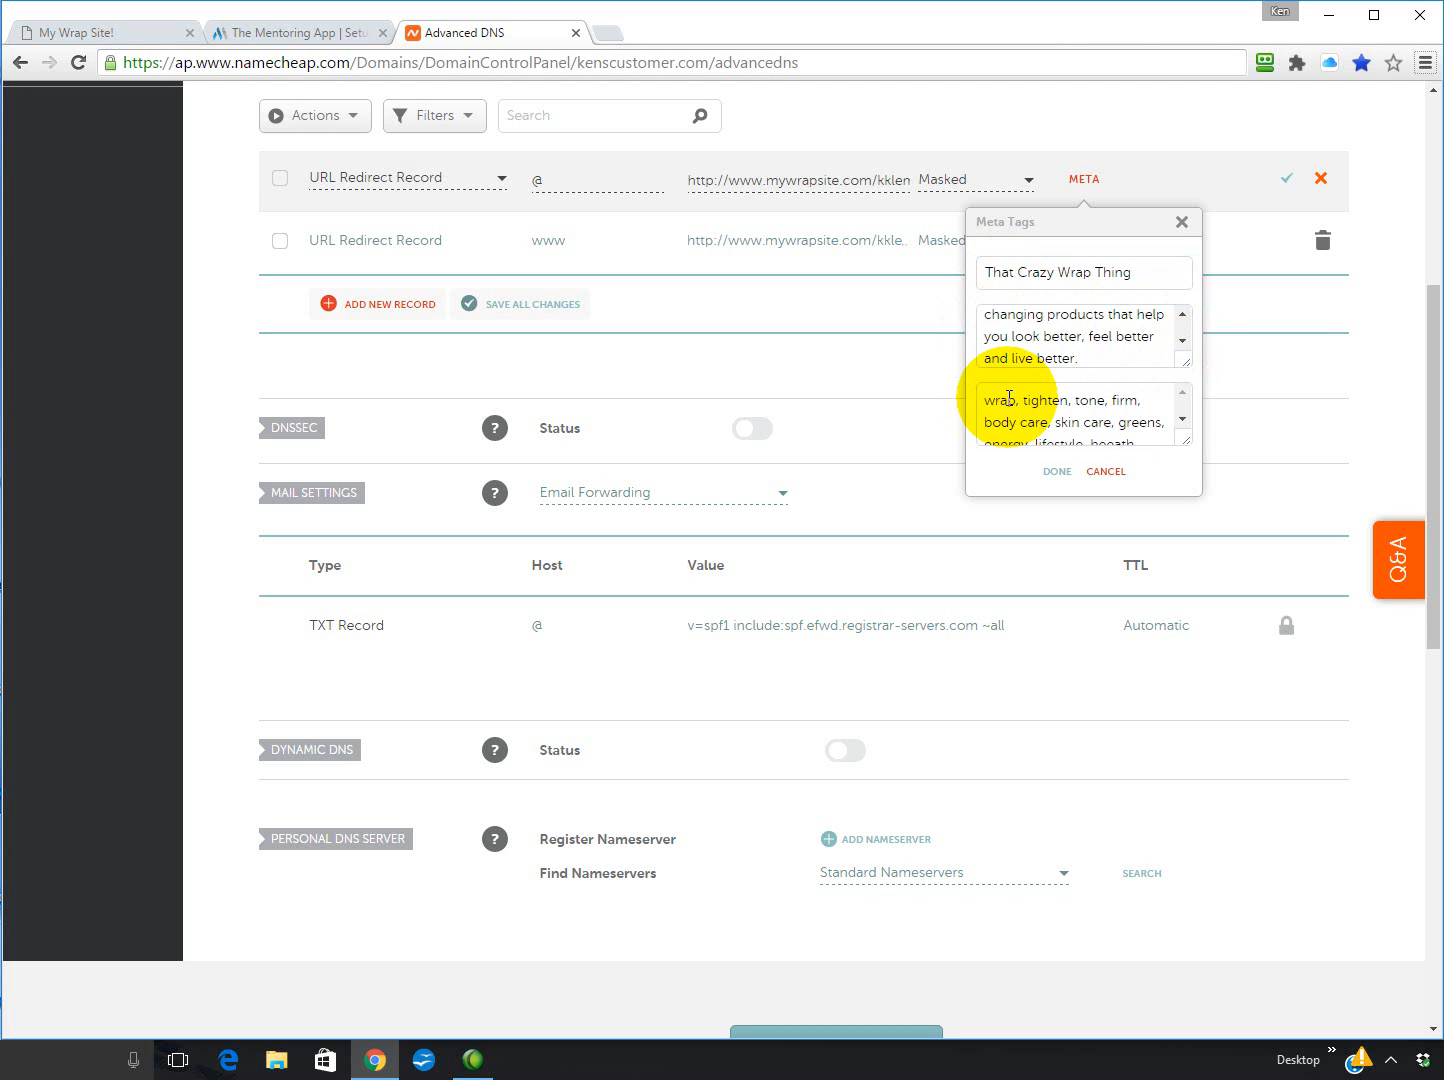
click(1183, 424)
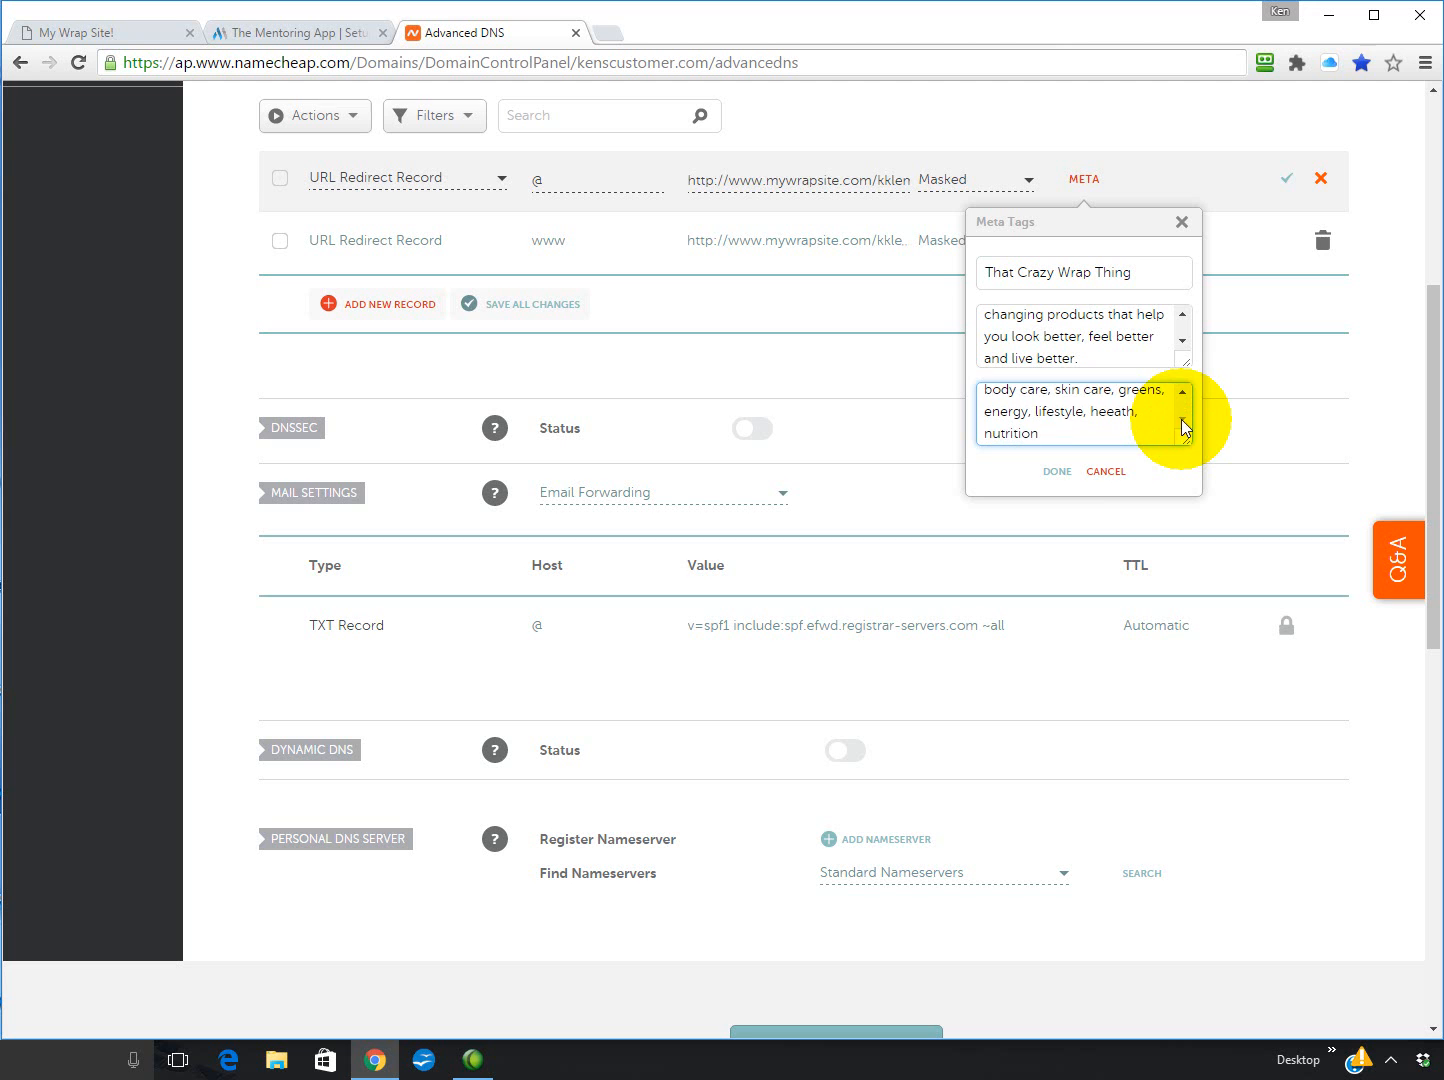
click(1059, 478)
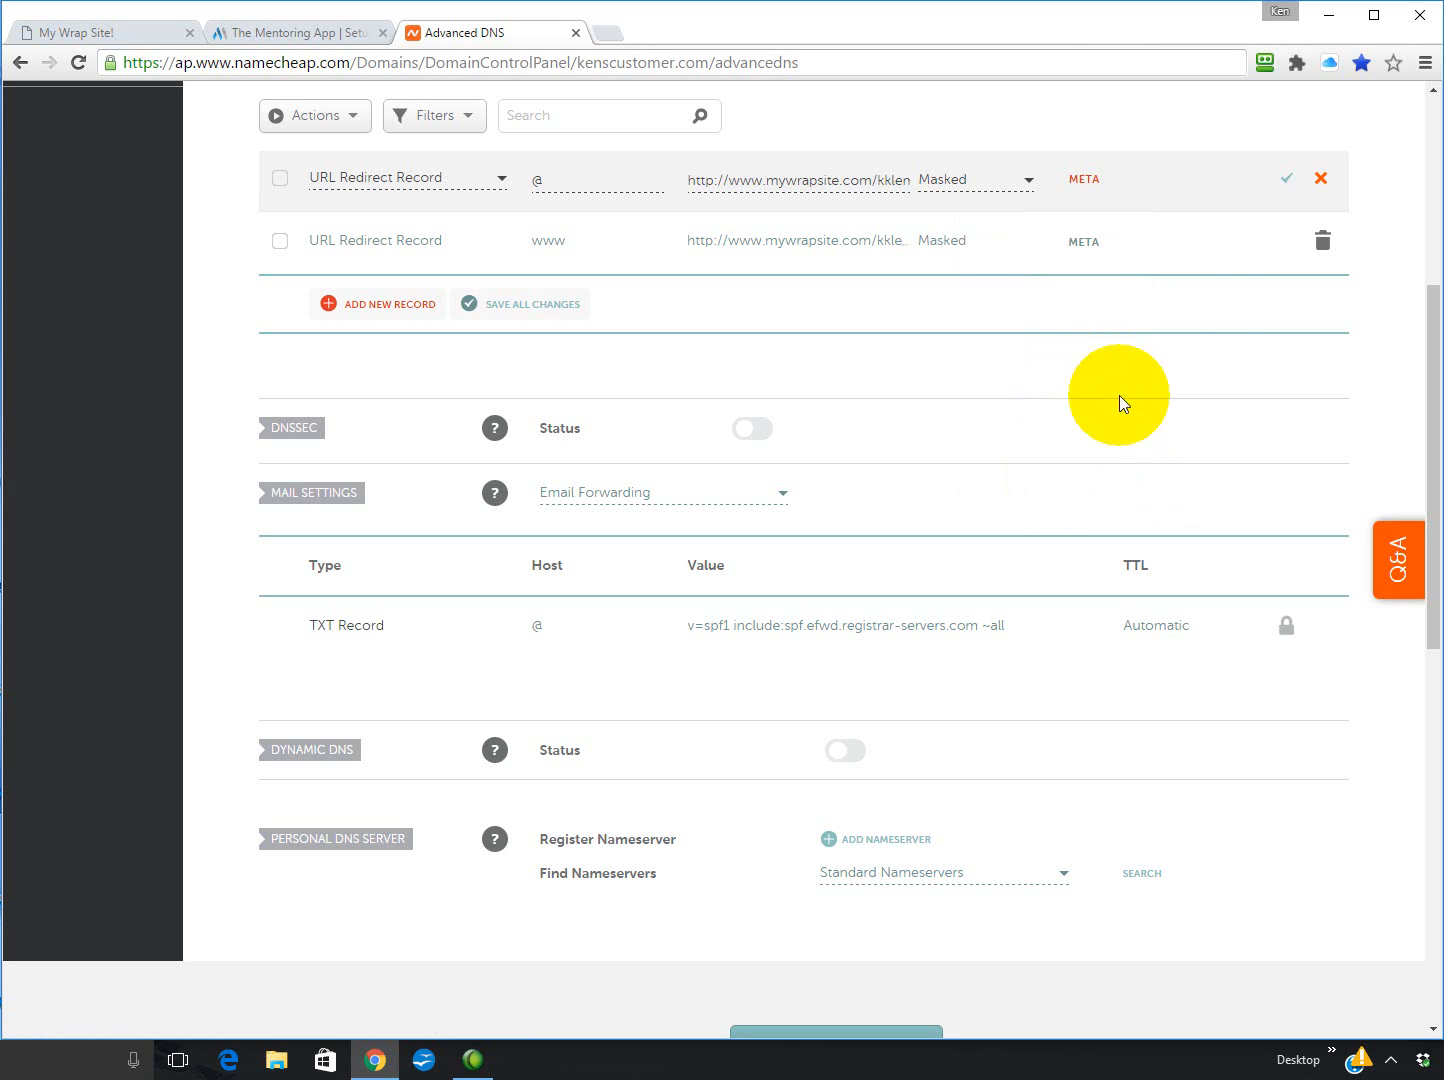
click(1283, 179)
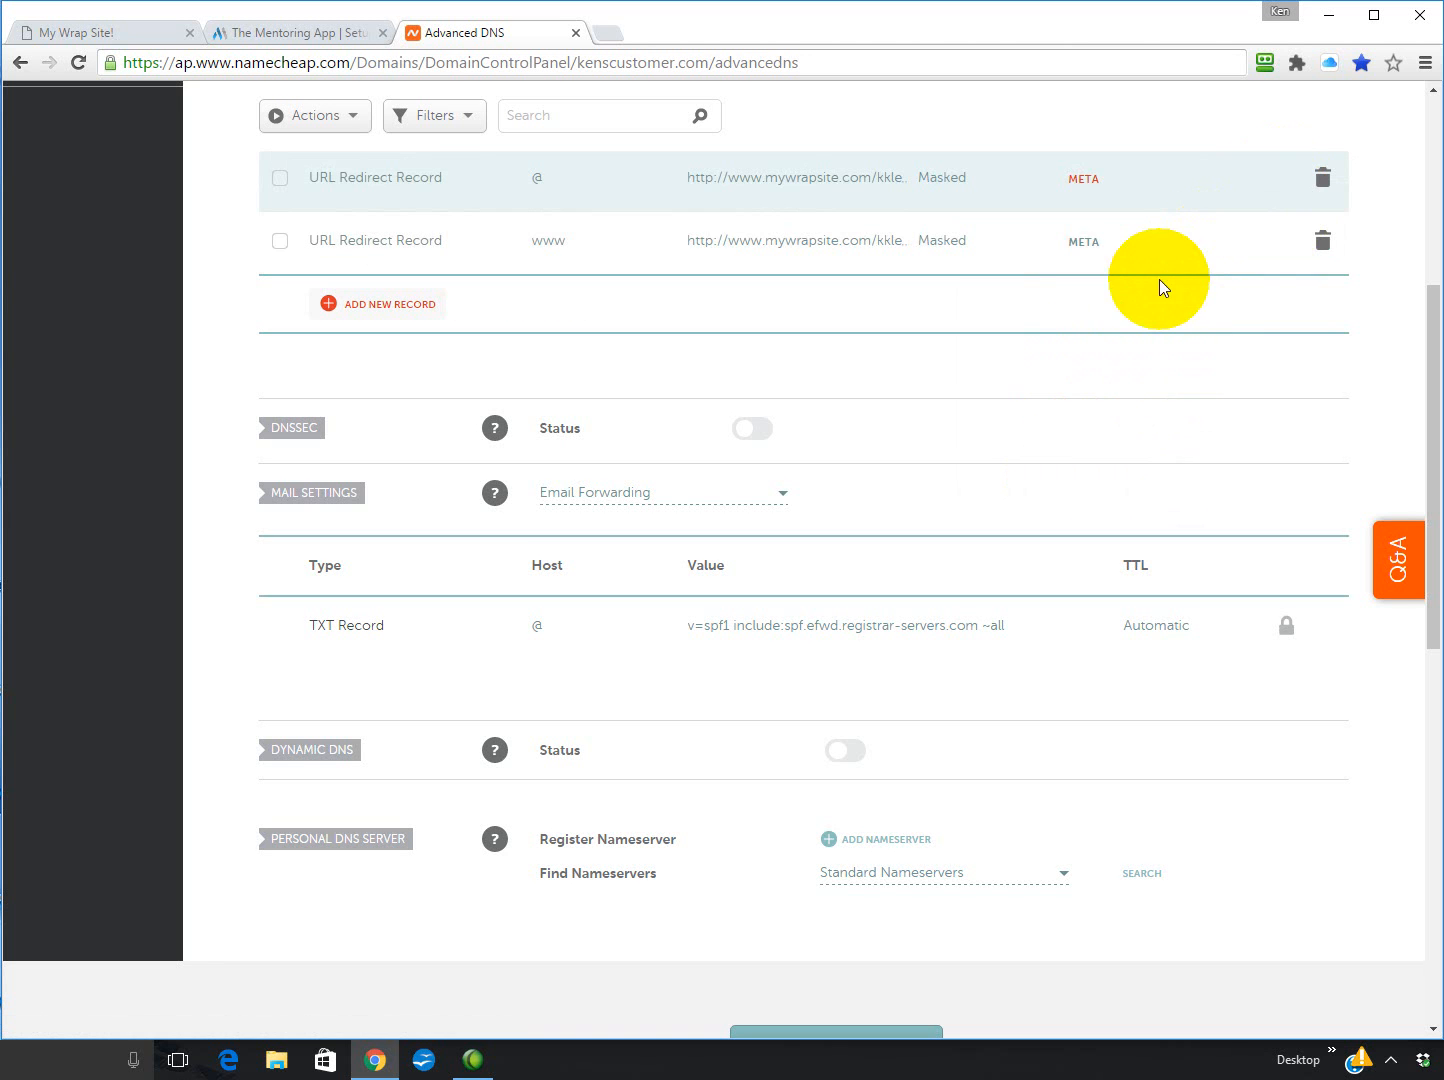
Paste the same distributor description into the www record's meta tags, enter the title "That Crazy Wrap Thing" and save the record
click(1085, 251)
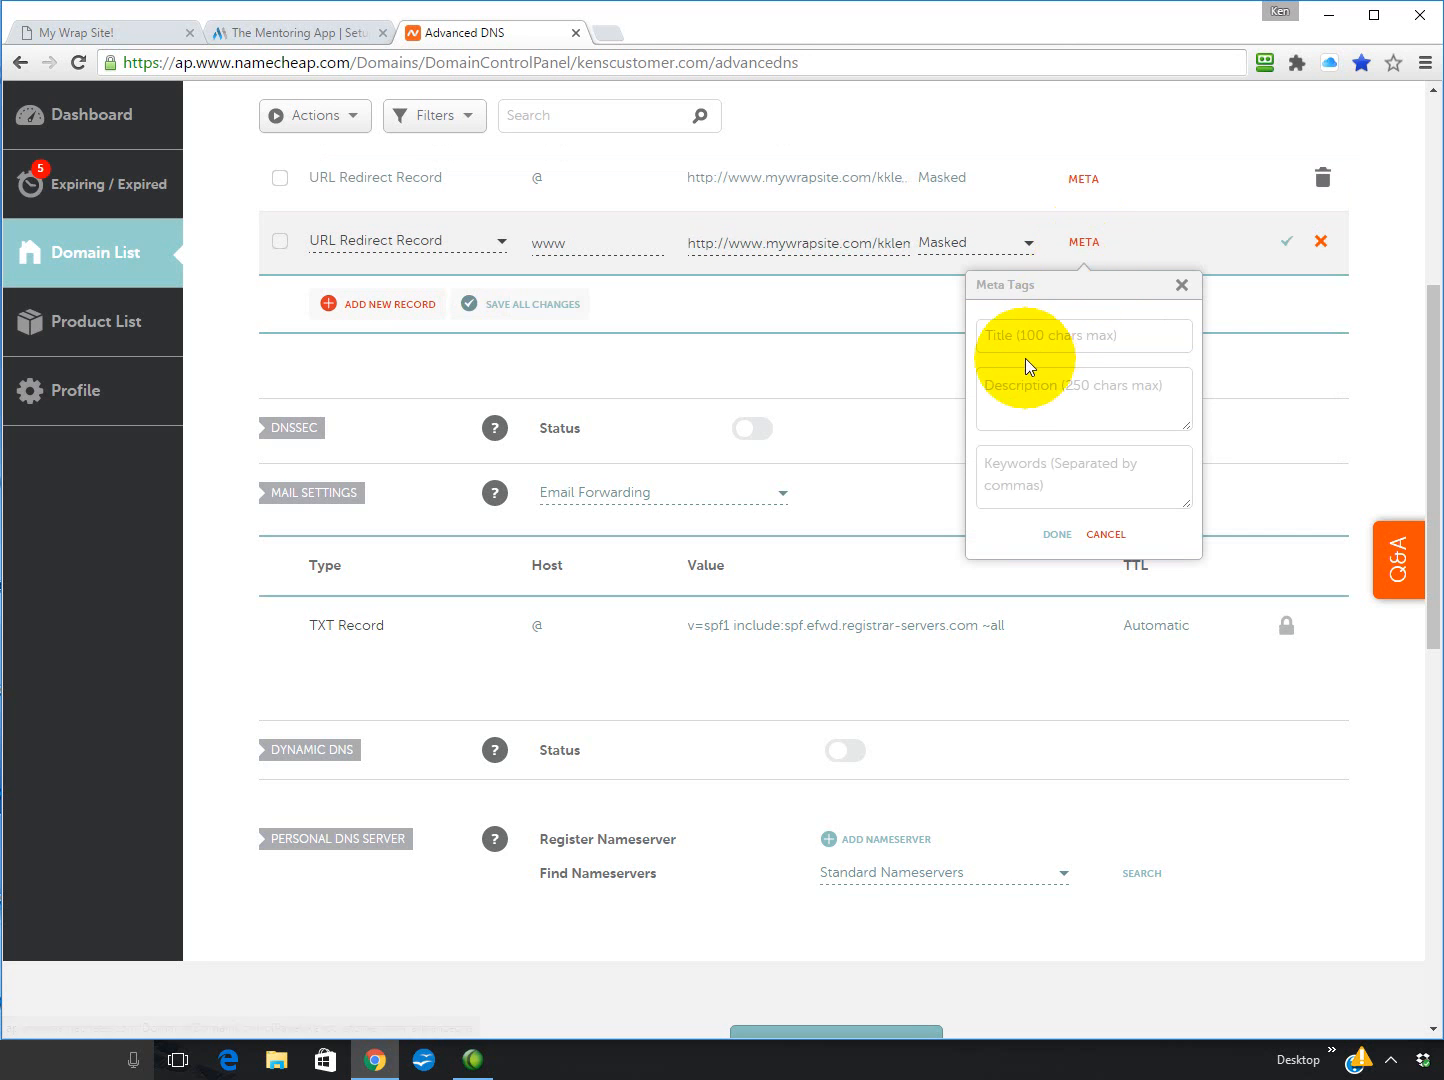
click(1004, 378)
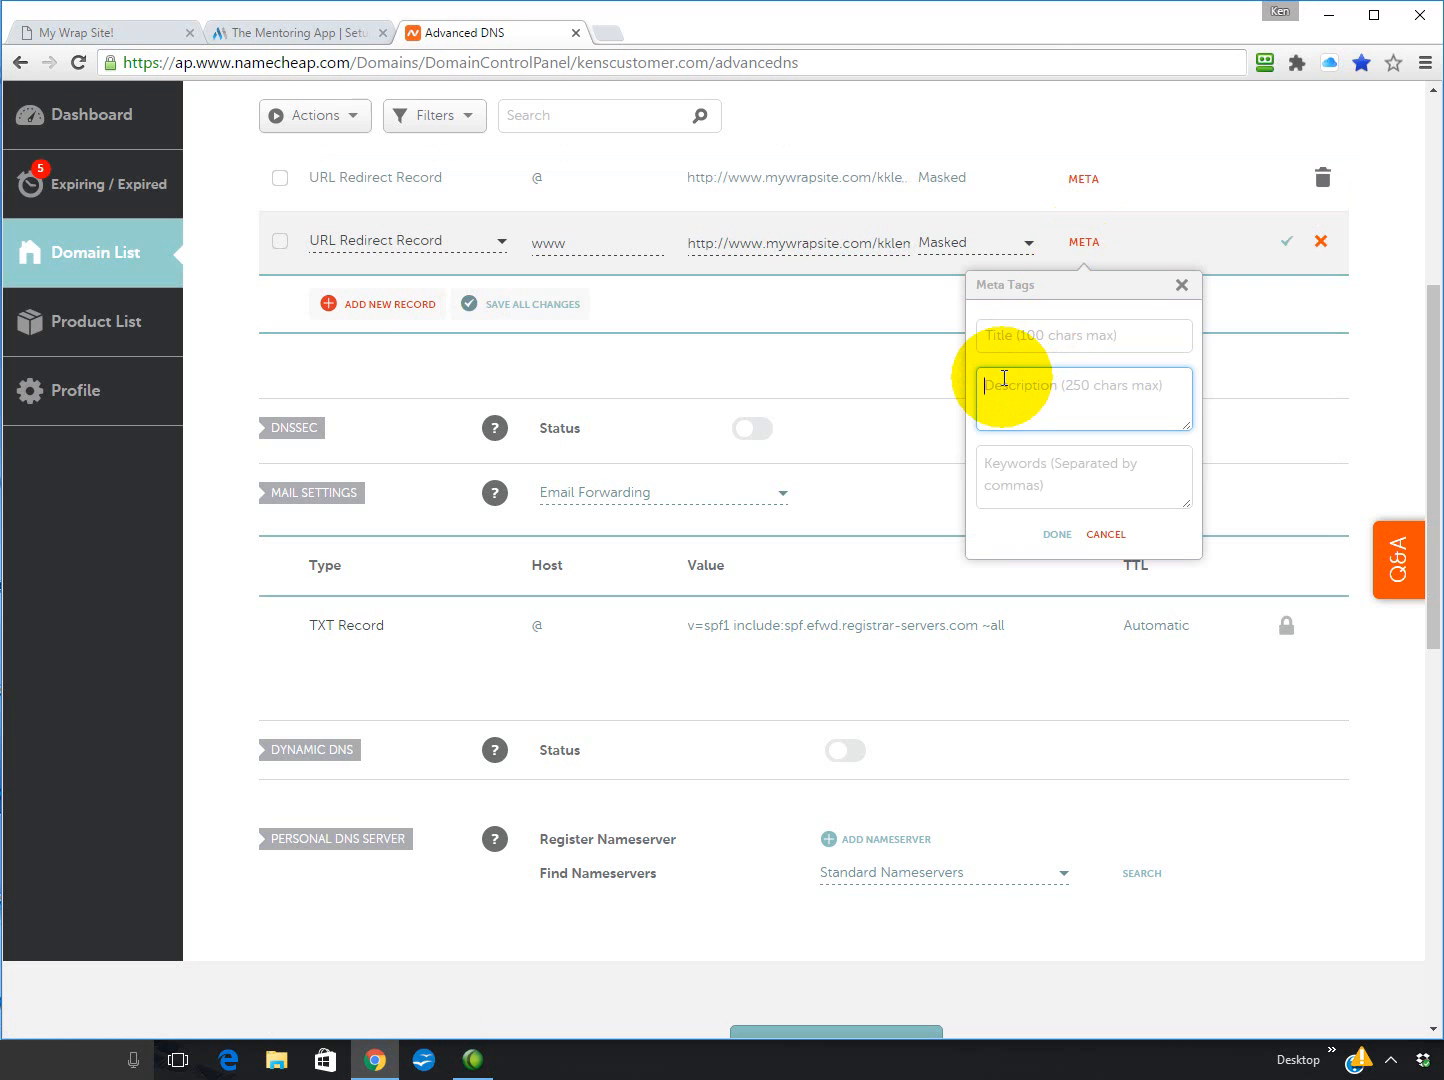
key(ctrl+v)
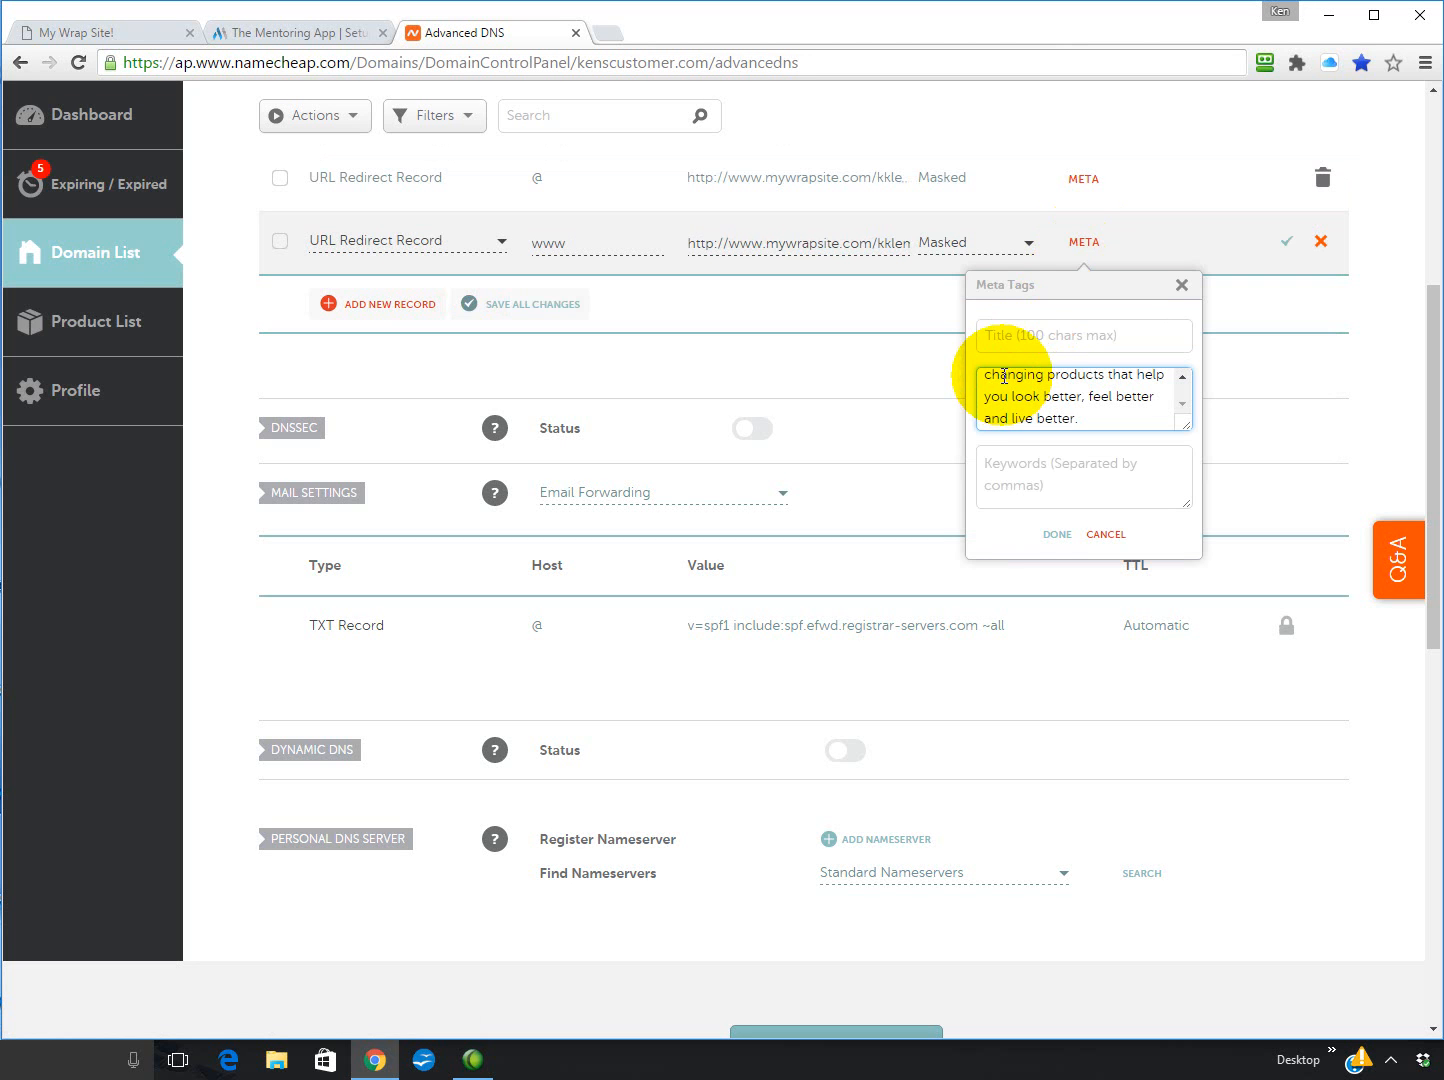
click(1018, 334)
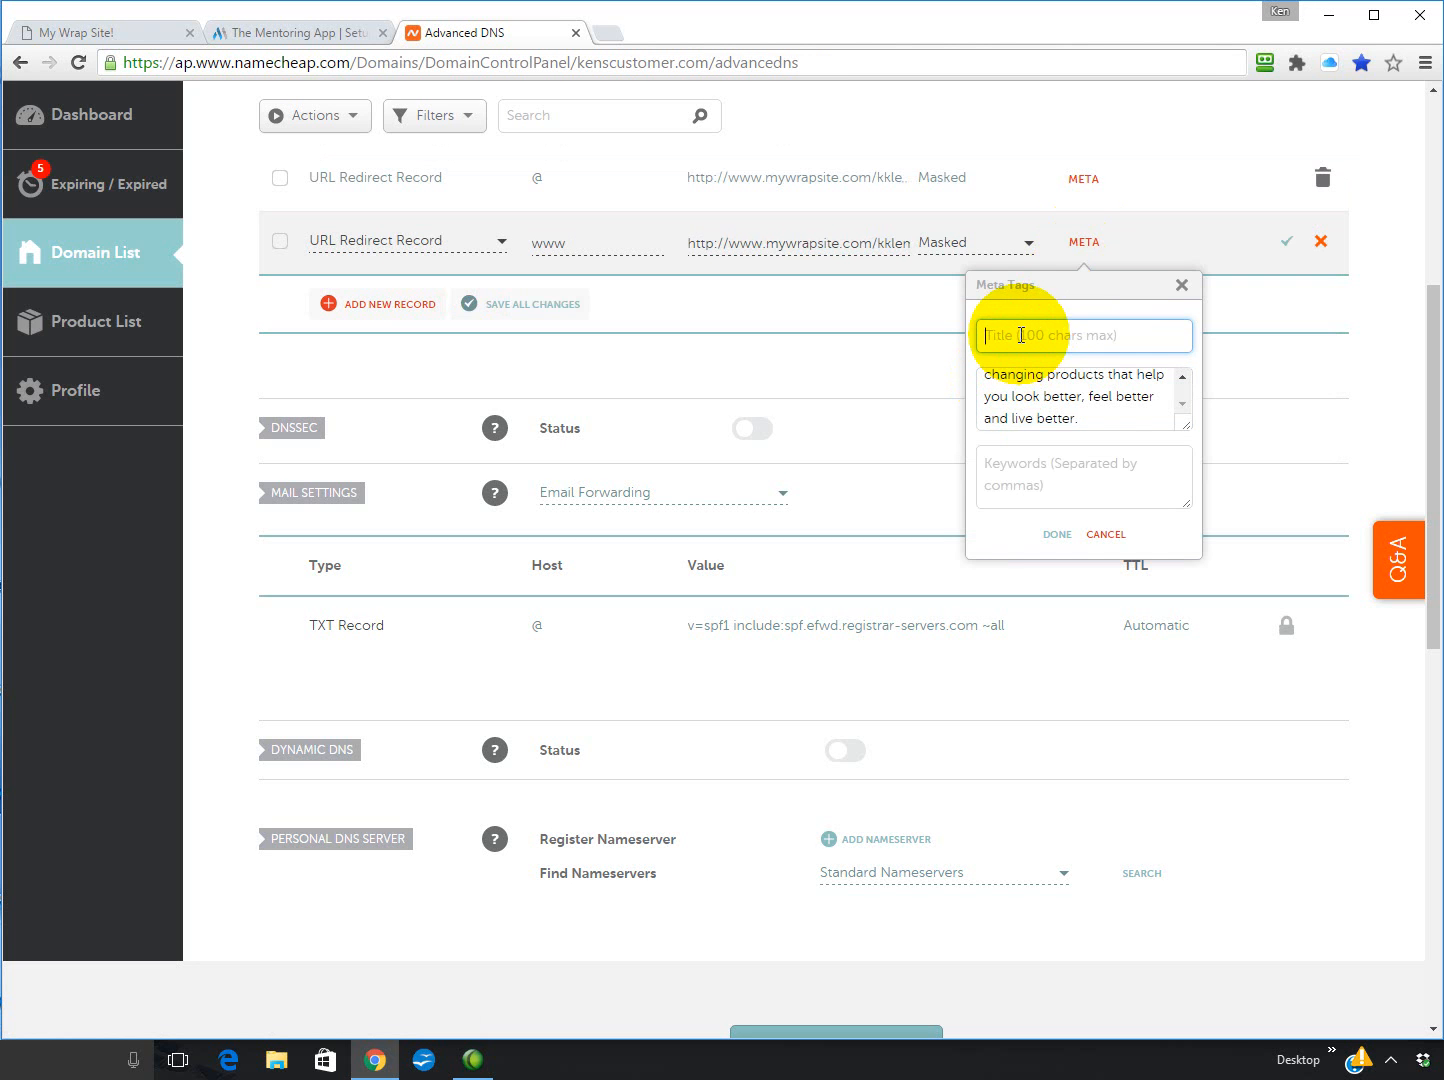
text(That Crazy Wrap Thing)
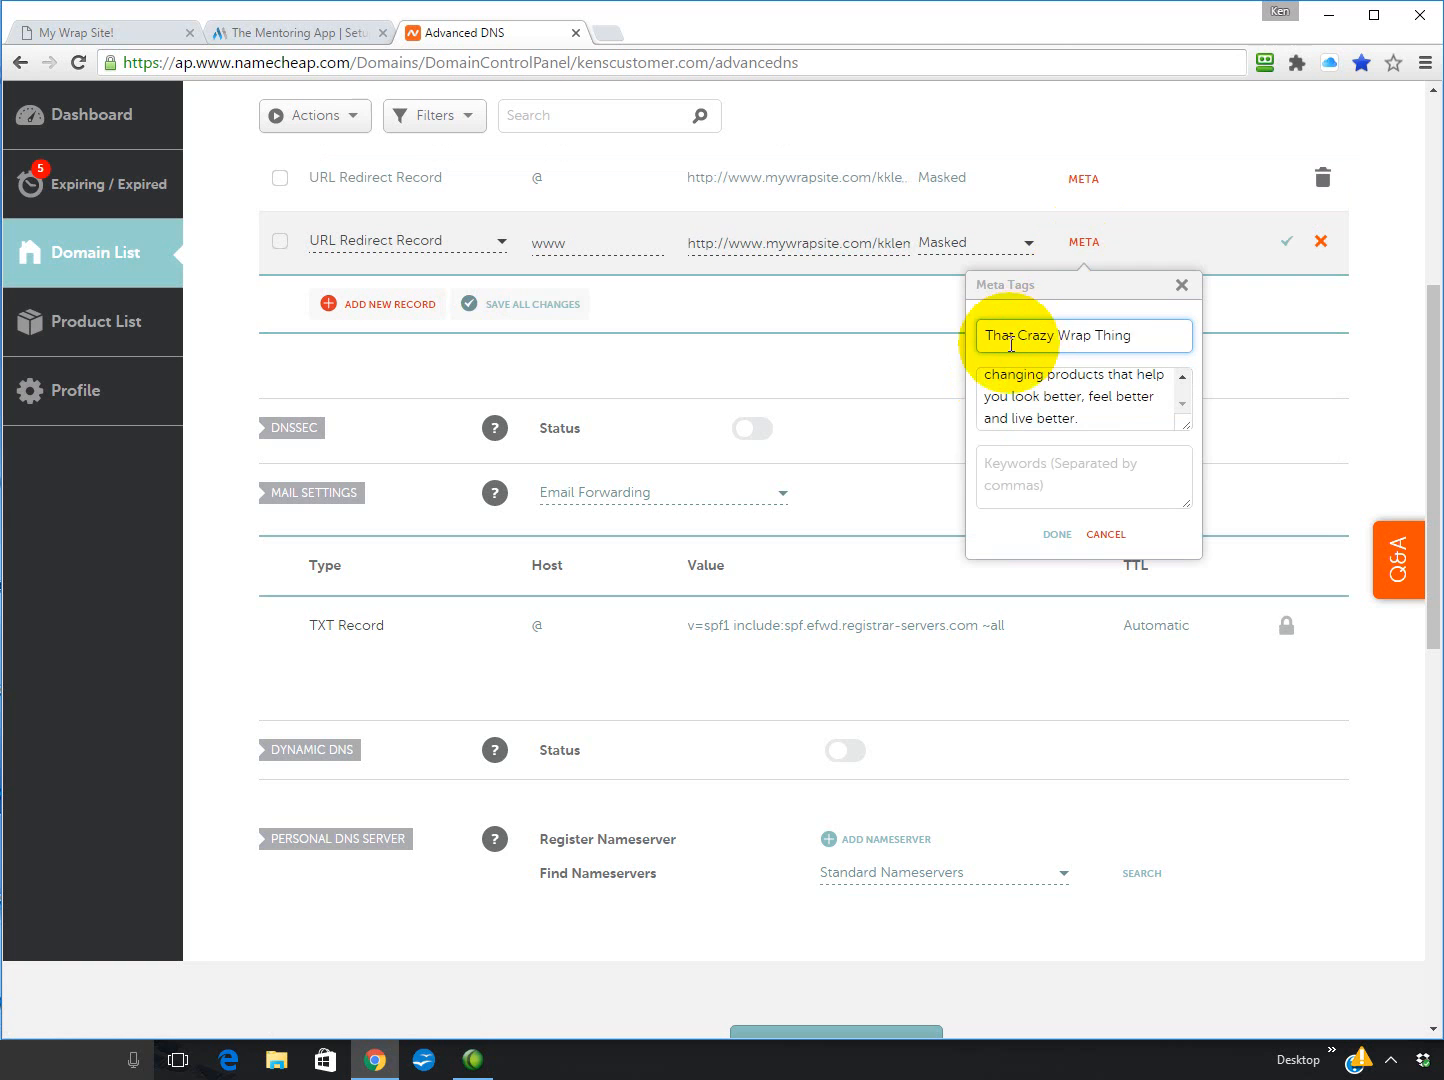
click(1058, 536)
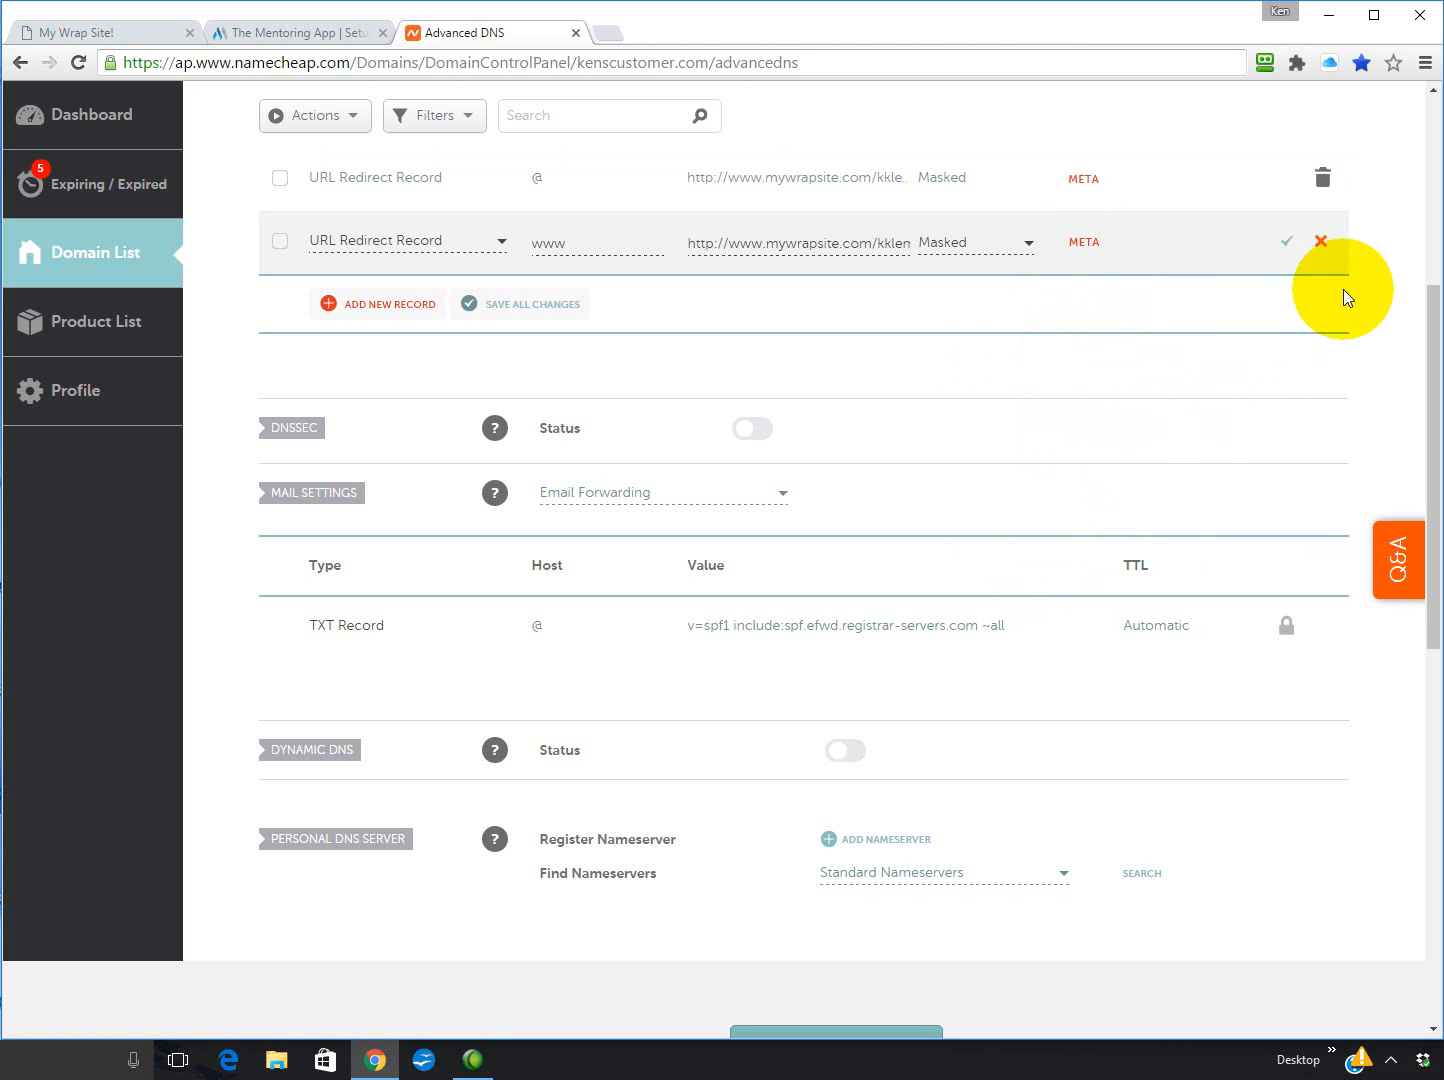
click(1287, 242)
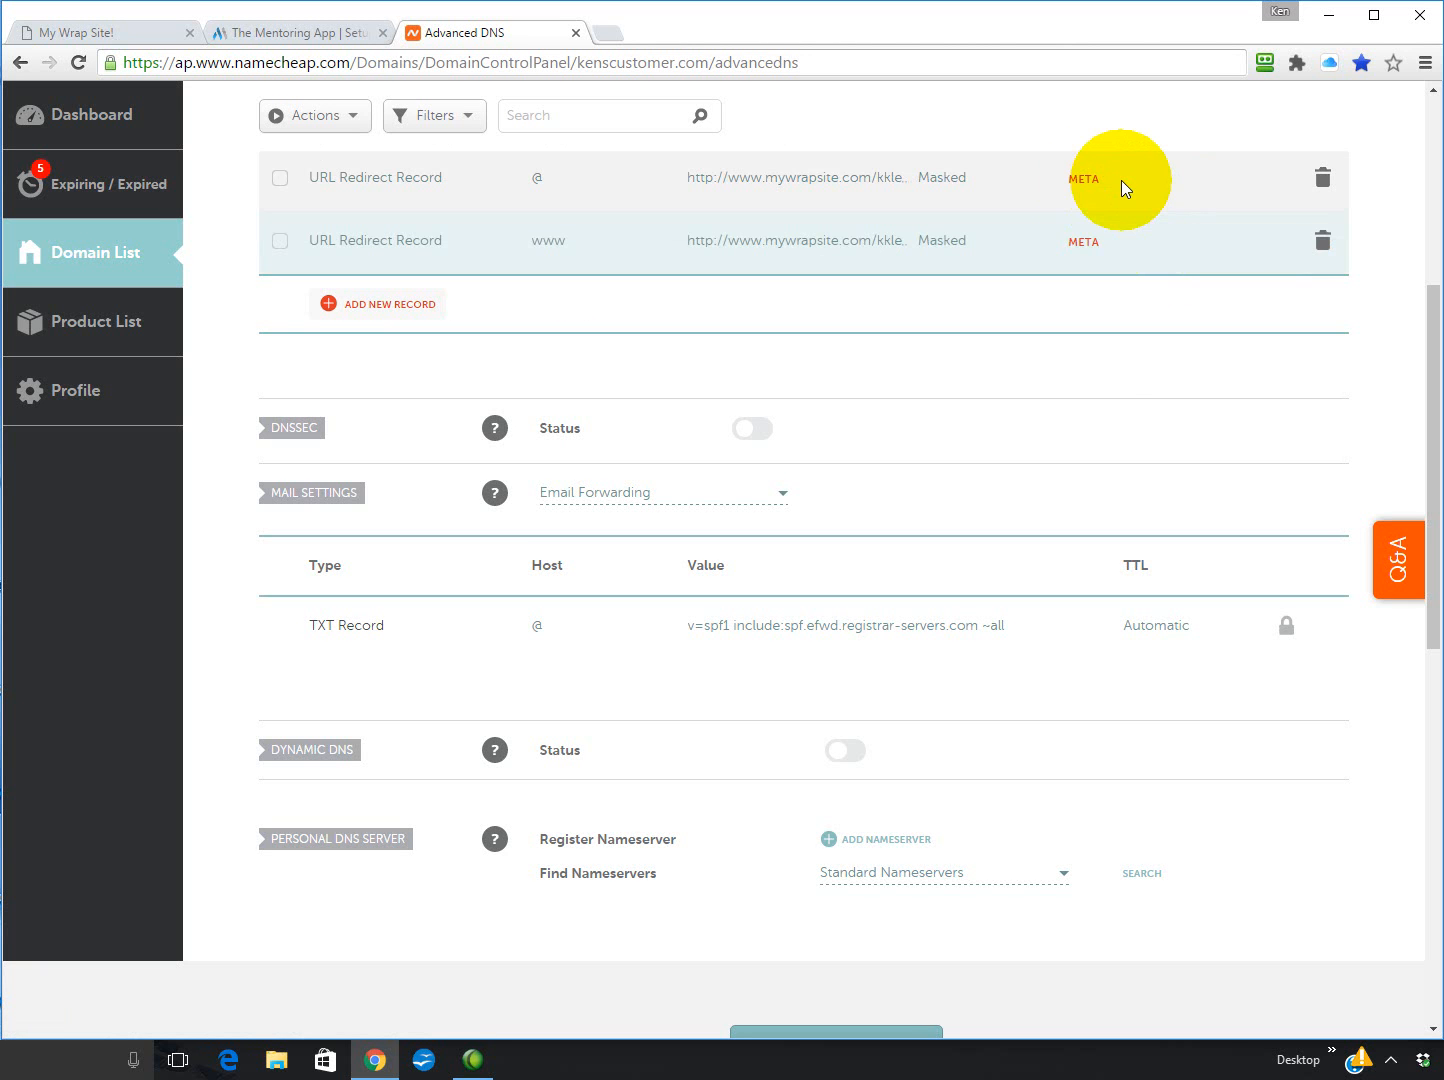
Copy the full keyword list from the @ record's meta tags and close them without changes
click(1085, 180)
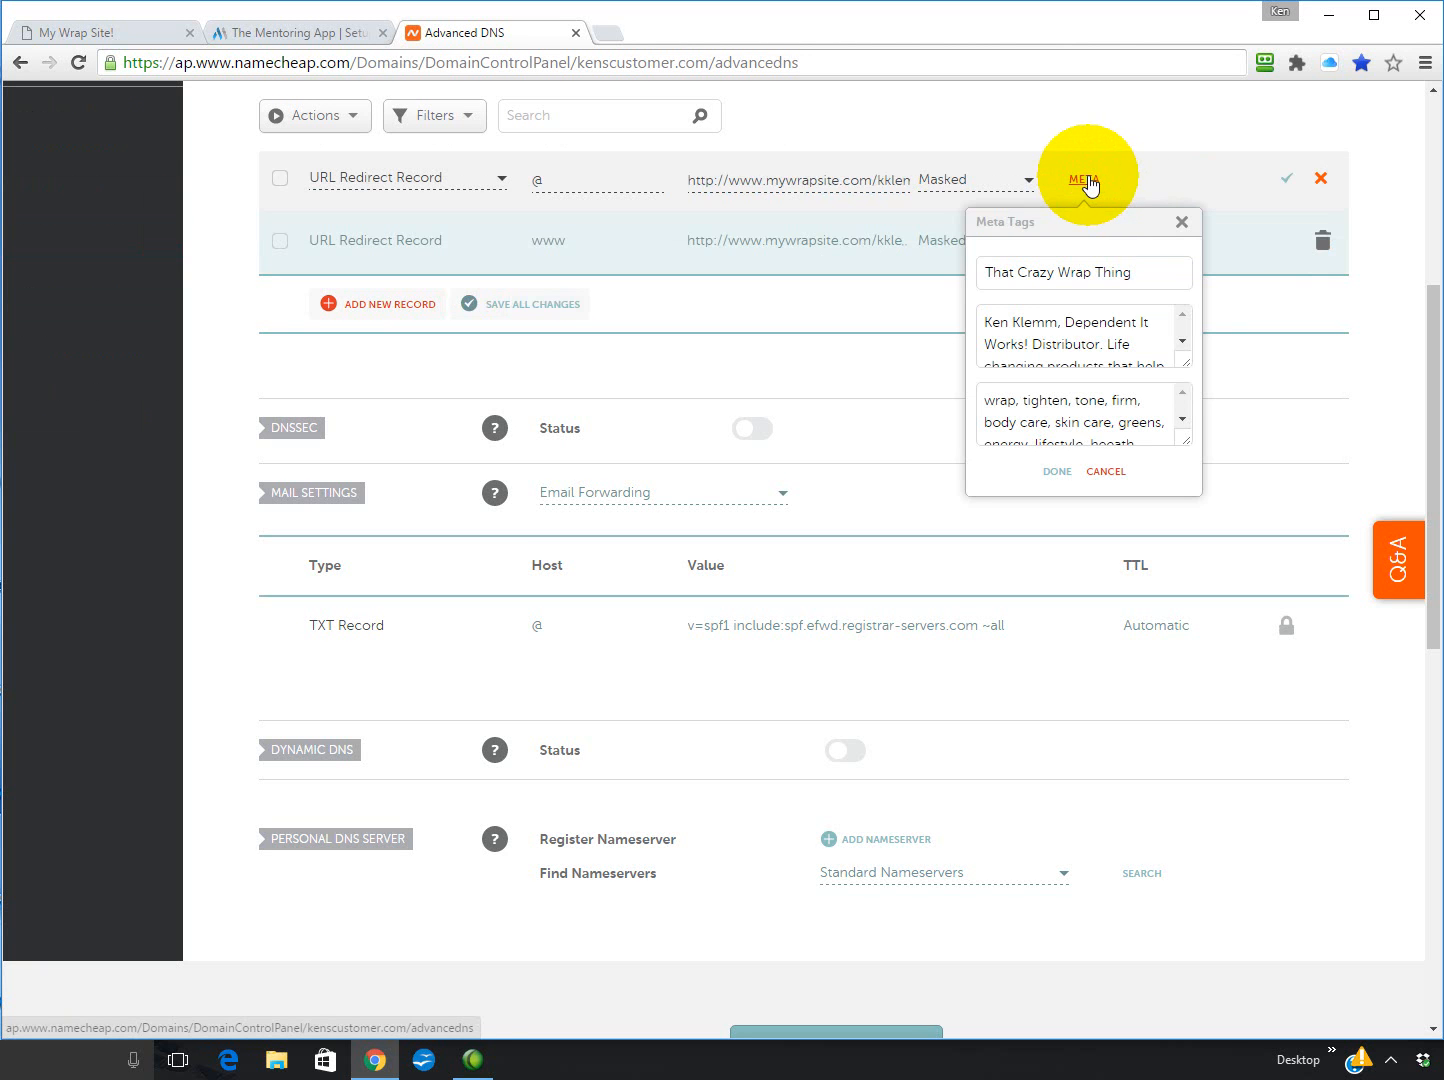
click(1133, 399)
key(ctrl+a)
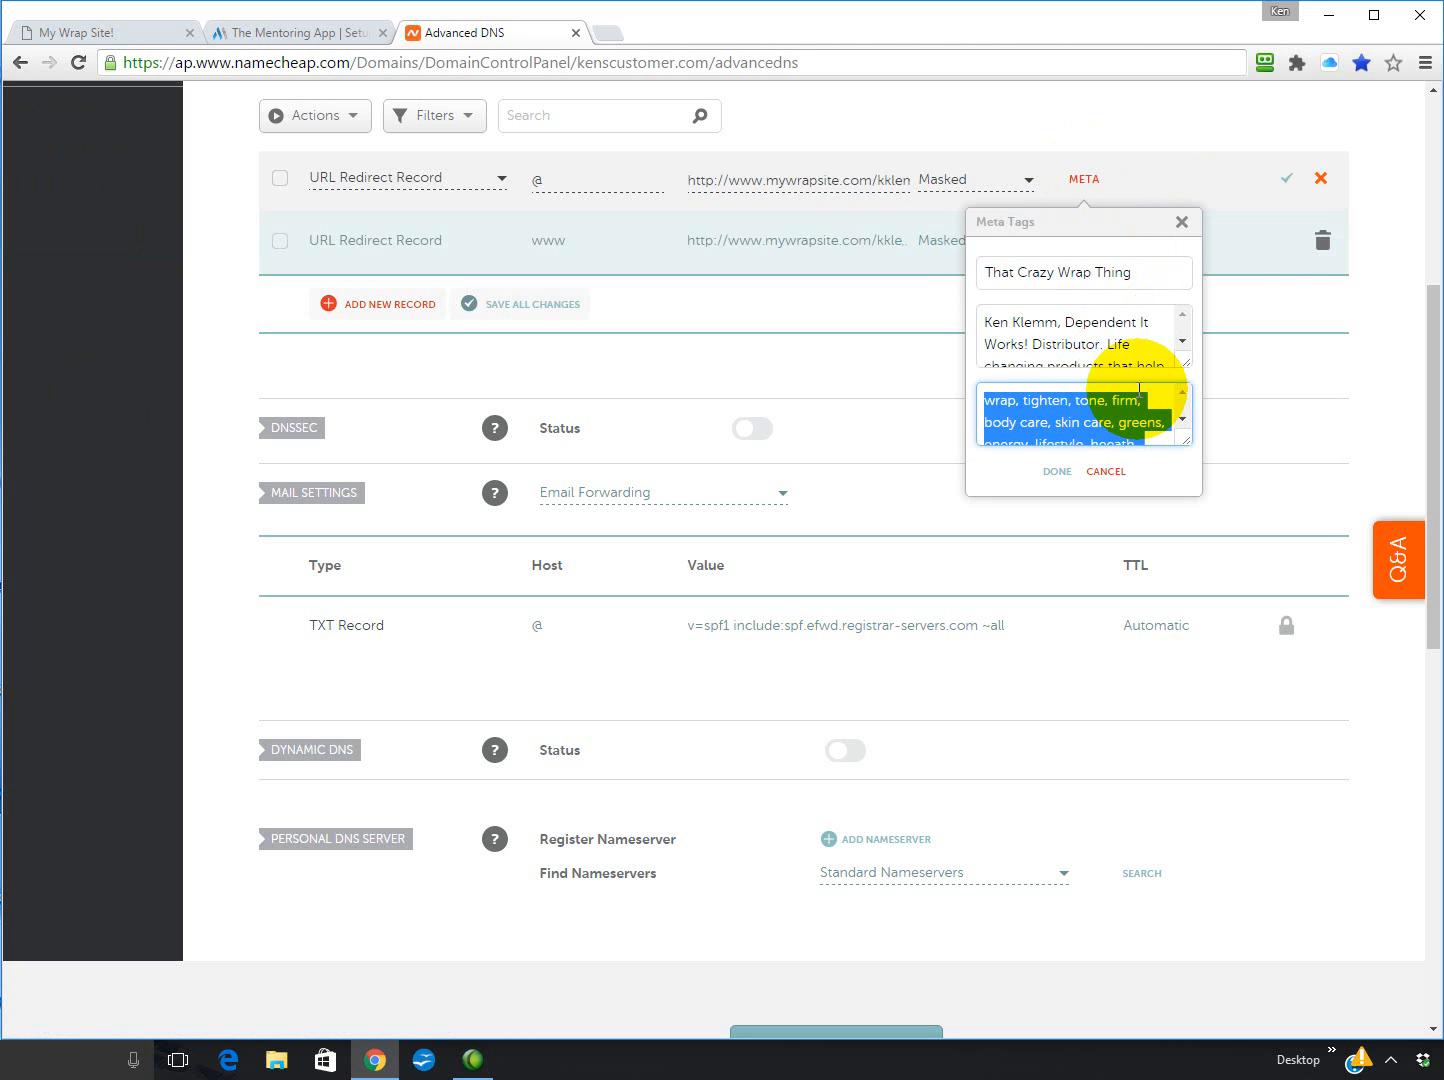
click(1102, 474)
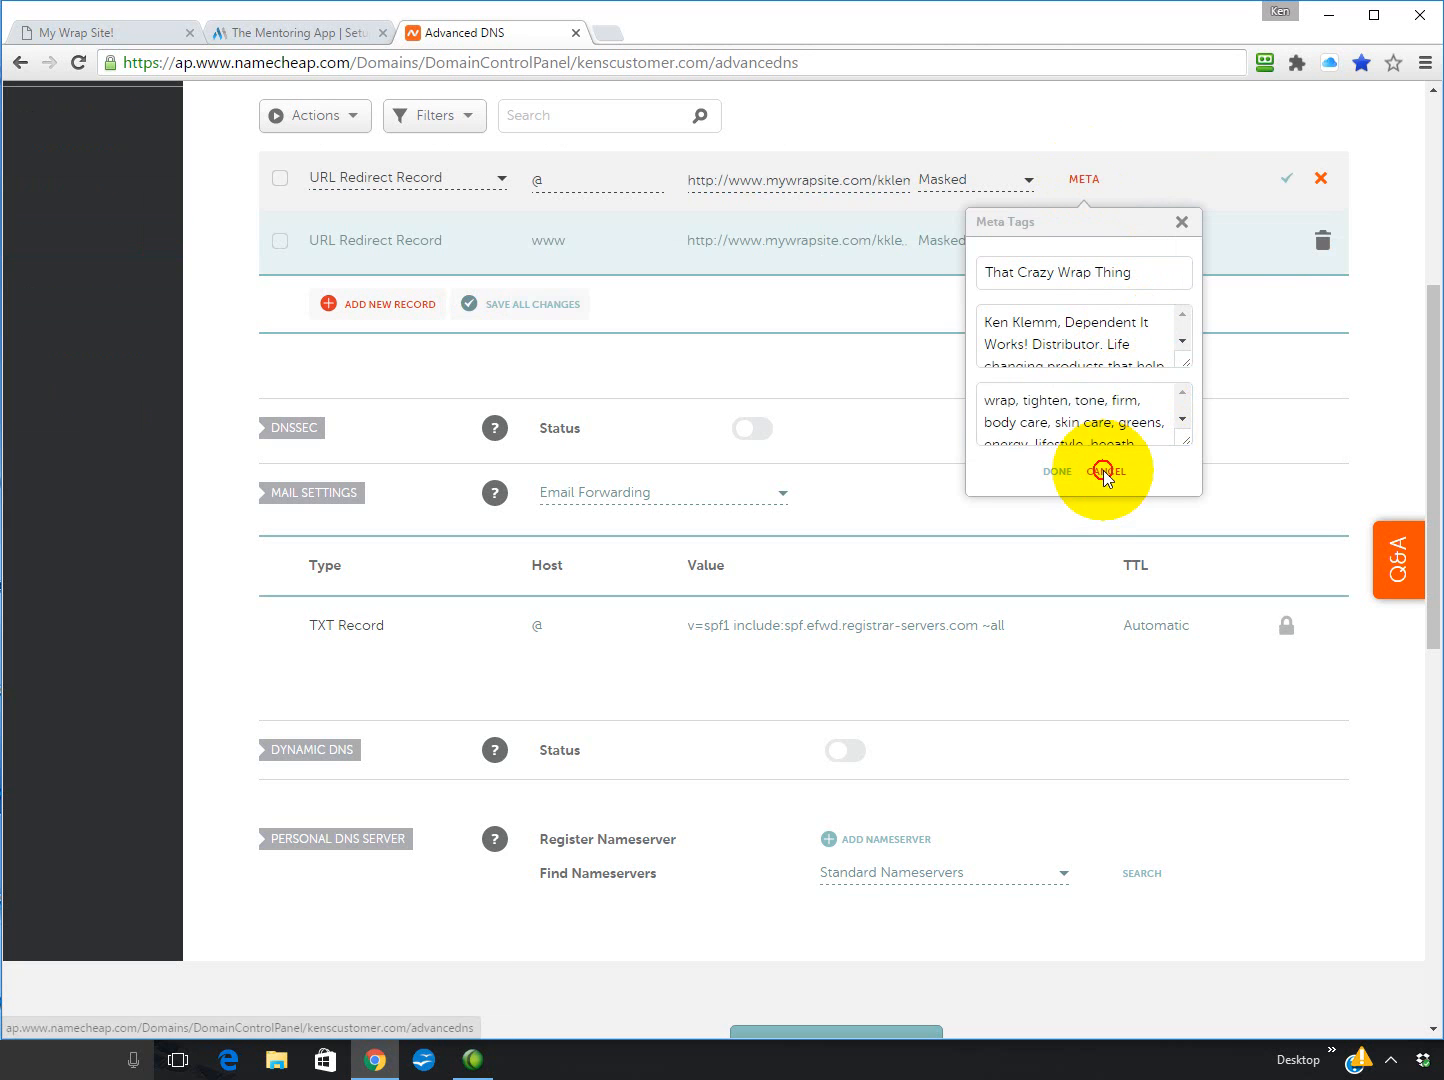
Paste the copied keyword list into the www record's meta keywords and save the record
click(1088, 259)
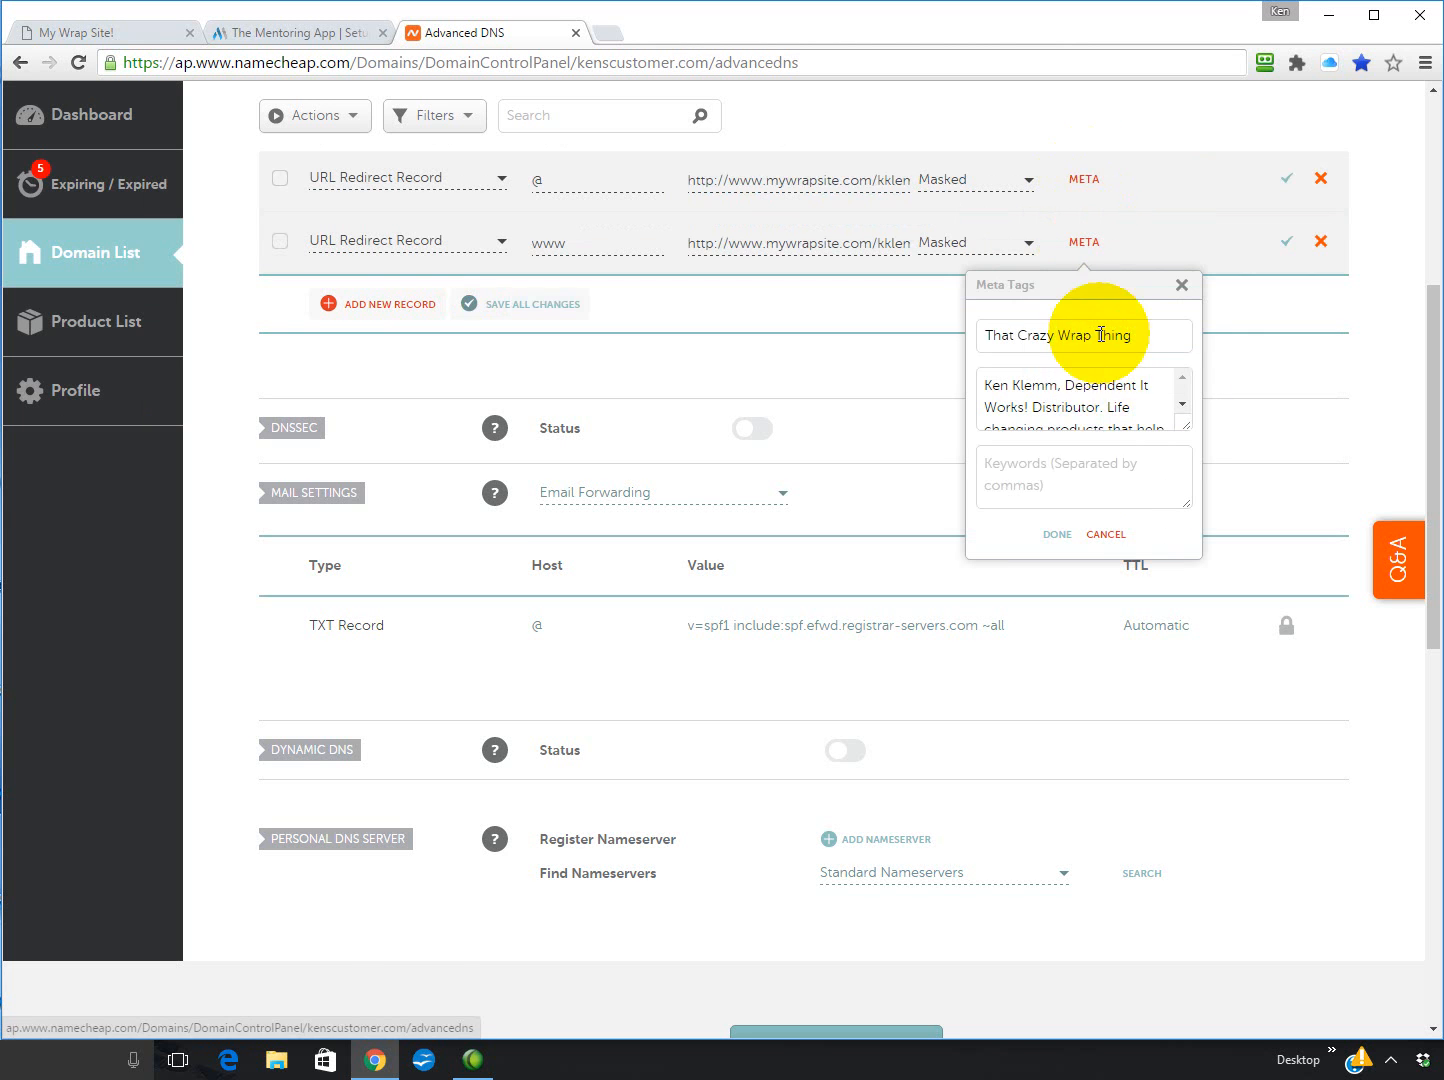
click(1000, 465)
text(body care, skin care, greens, energy, lifestyle, heeath, nutrition)
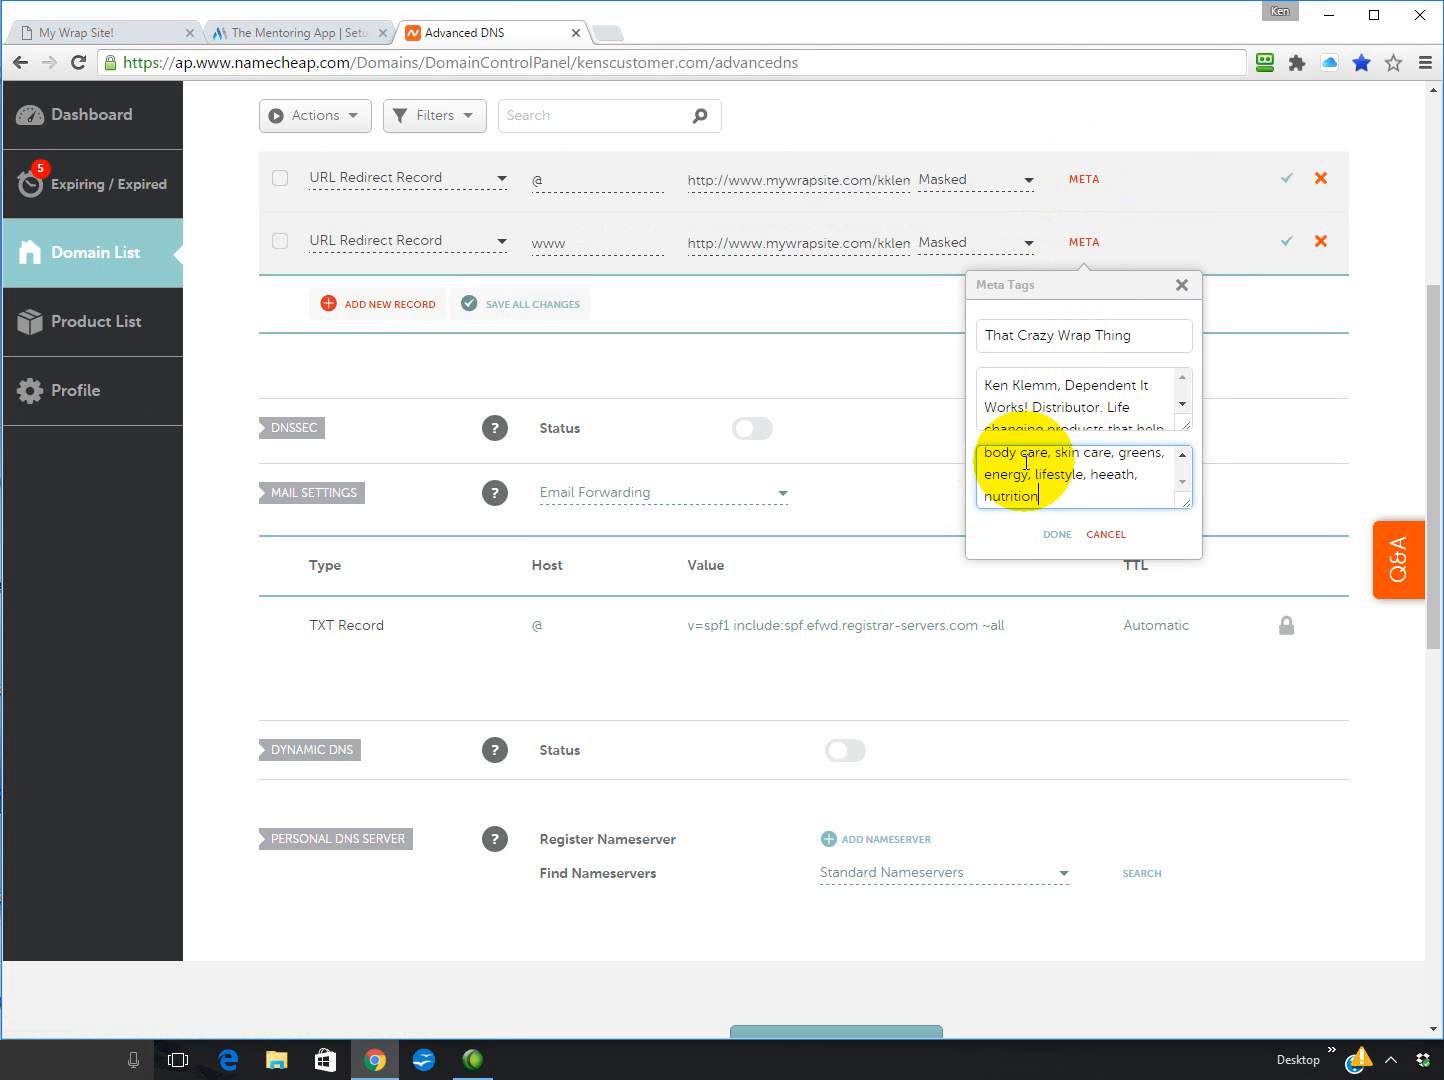
click(1056, 537)
click(1285, 241)
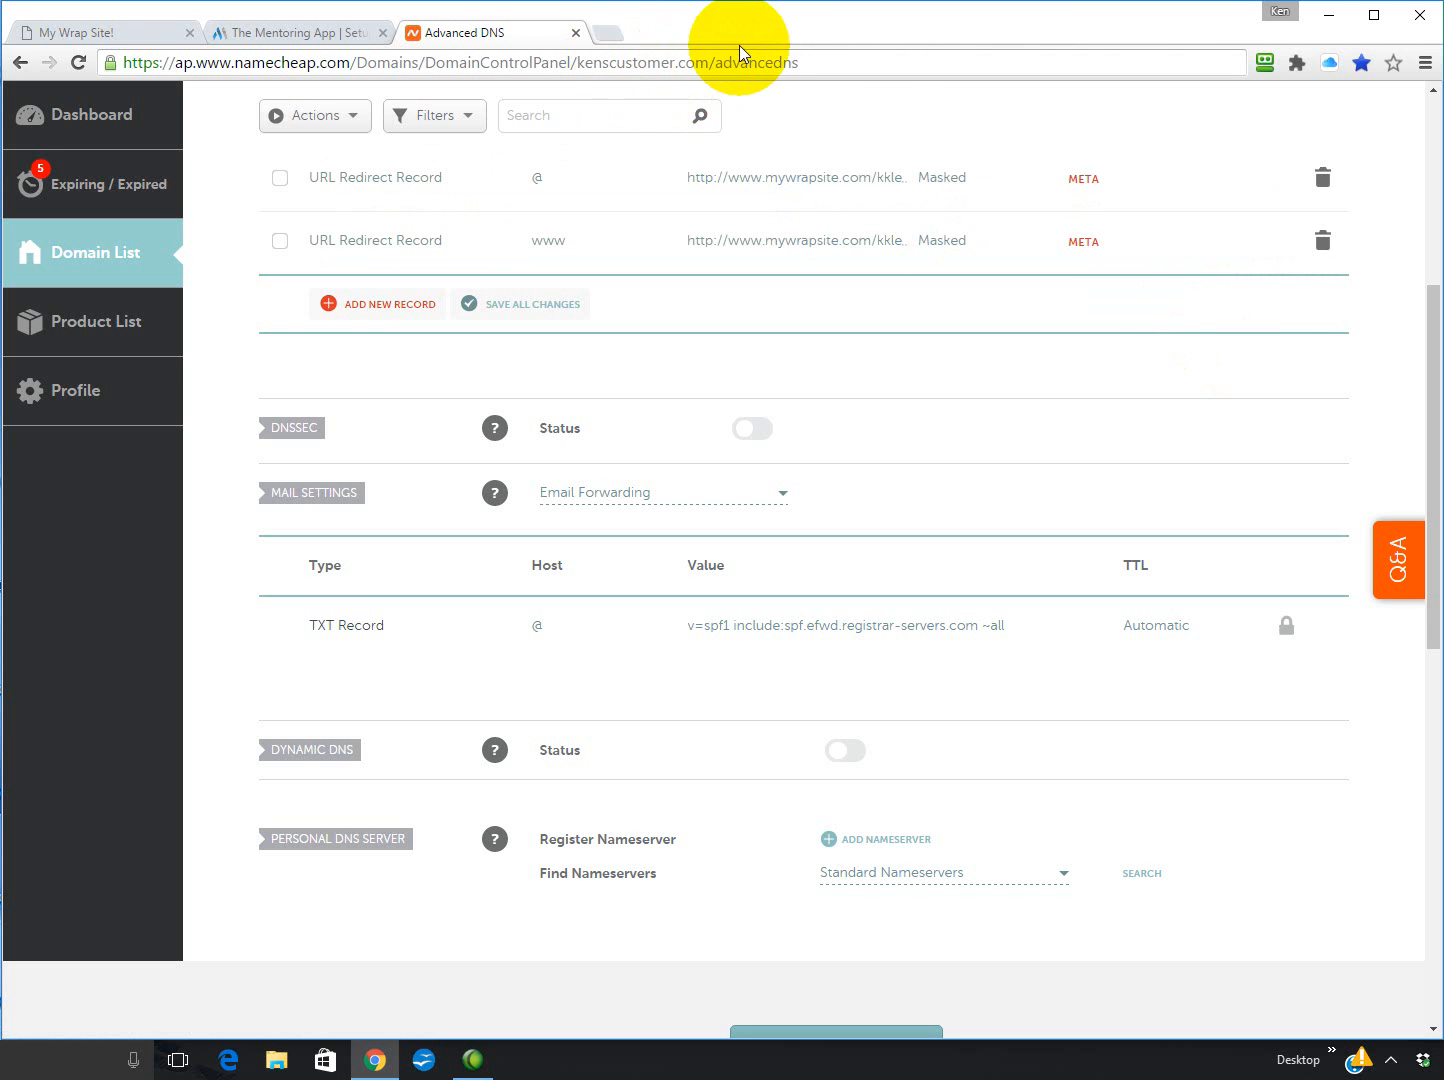
Test the redirect by loading kenscustomer.com in a new browser tab and viewing the site's How to Order page
scroll(944, 427, up, 3)
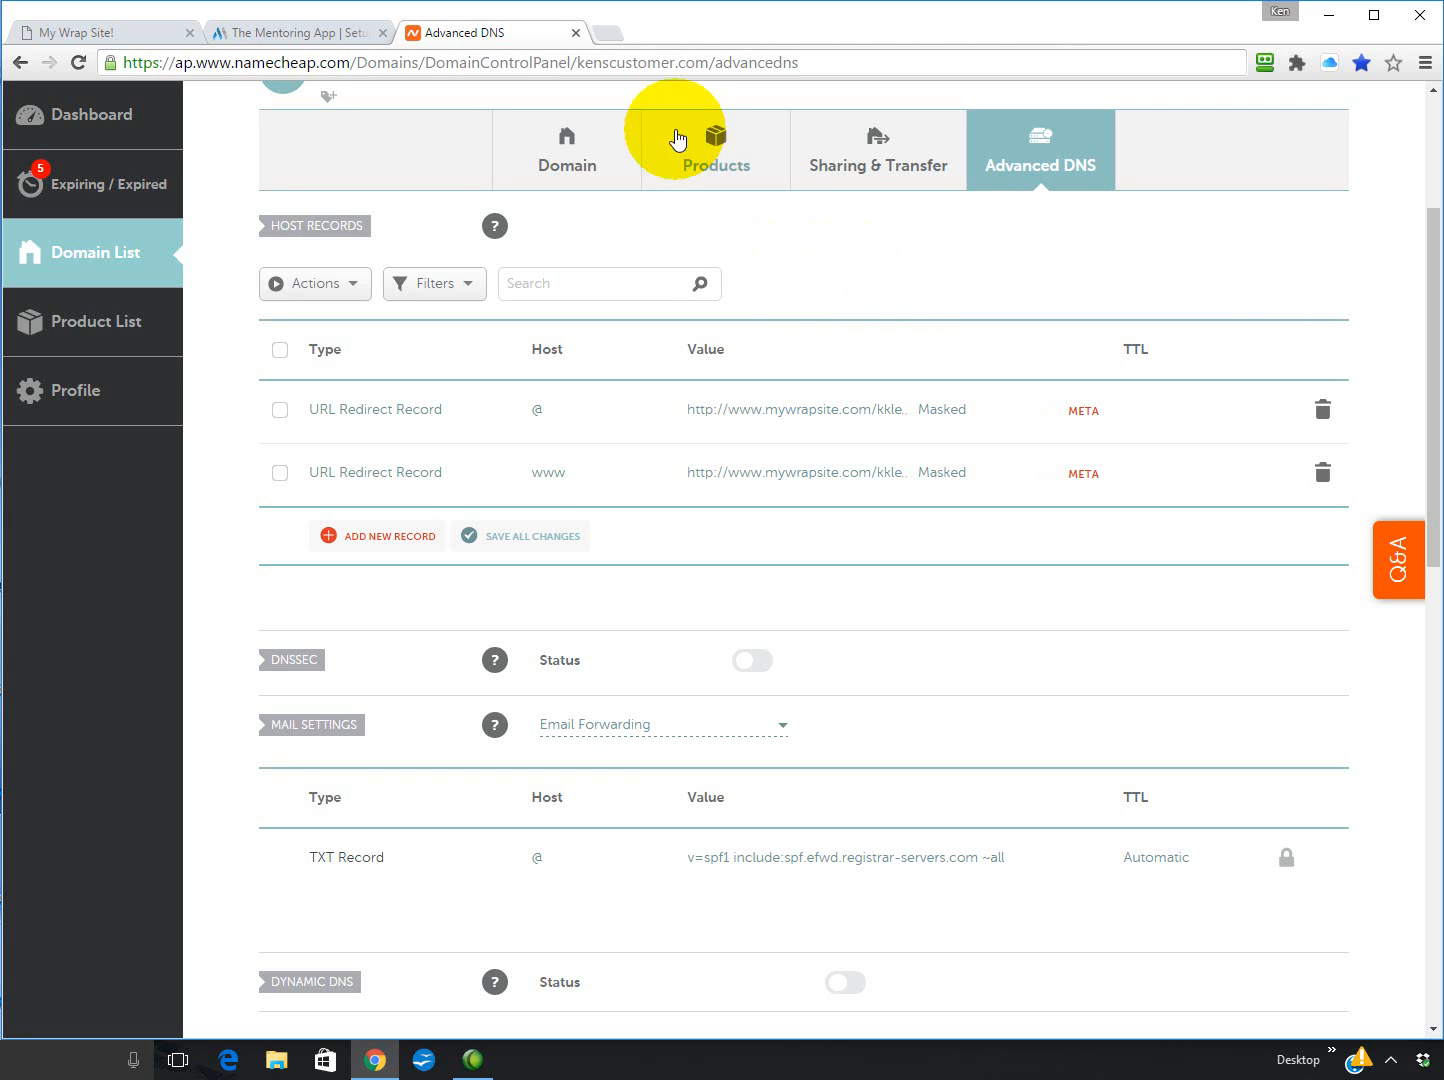
click(606, 34)
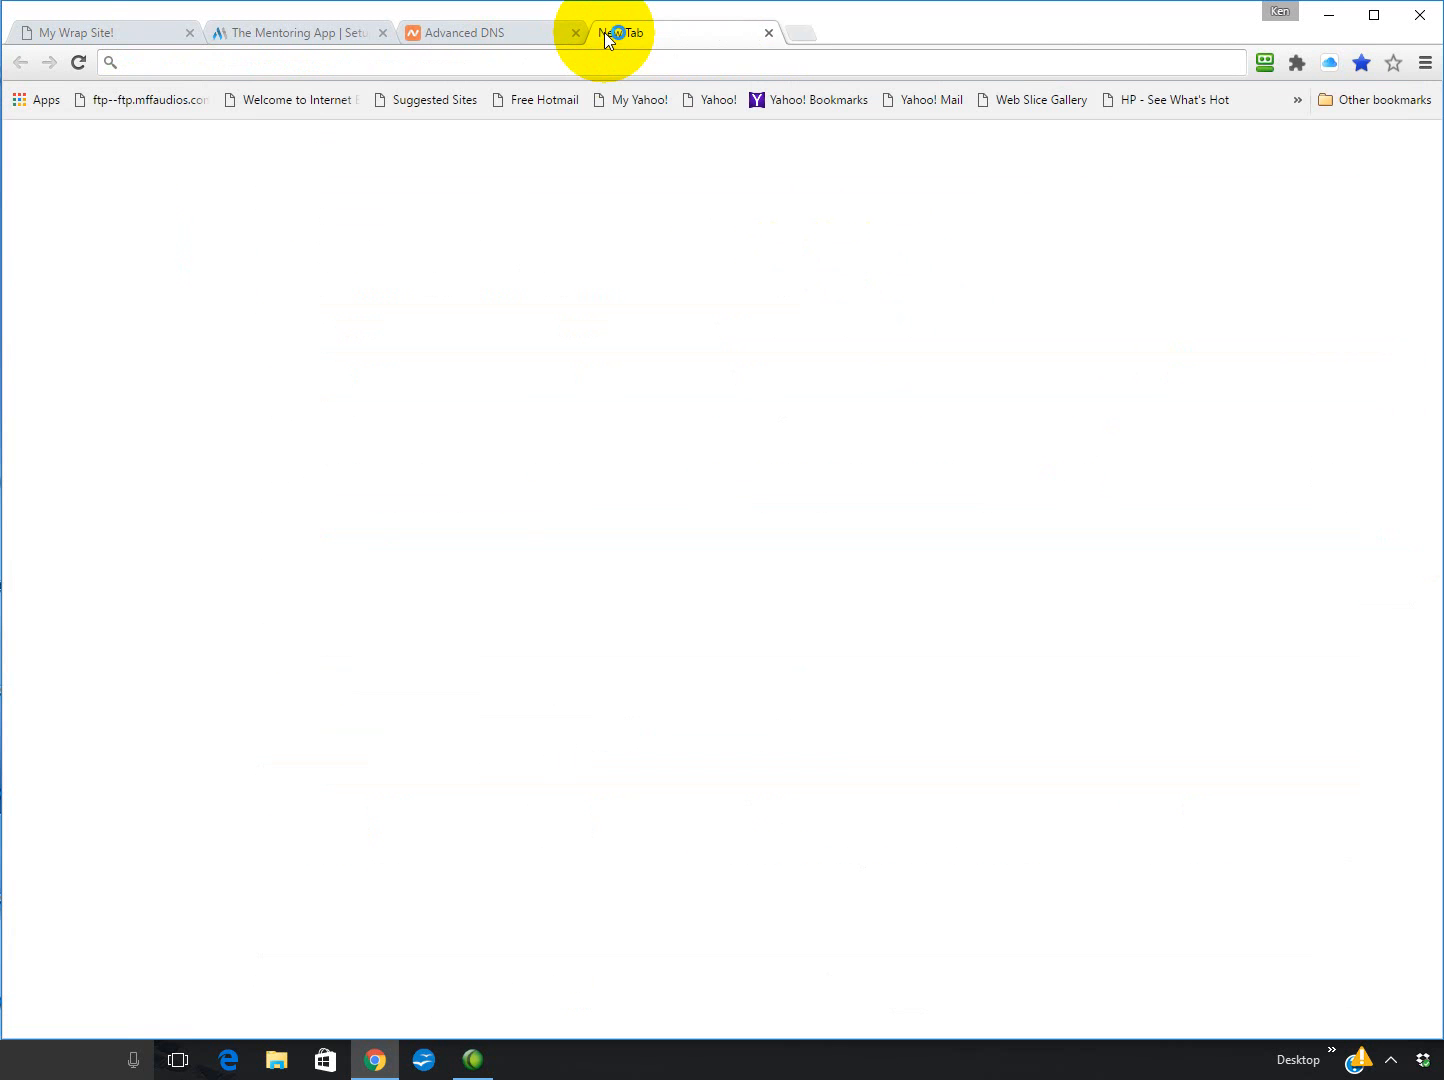
click(585, 63)
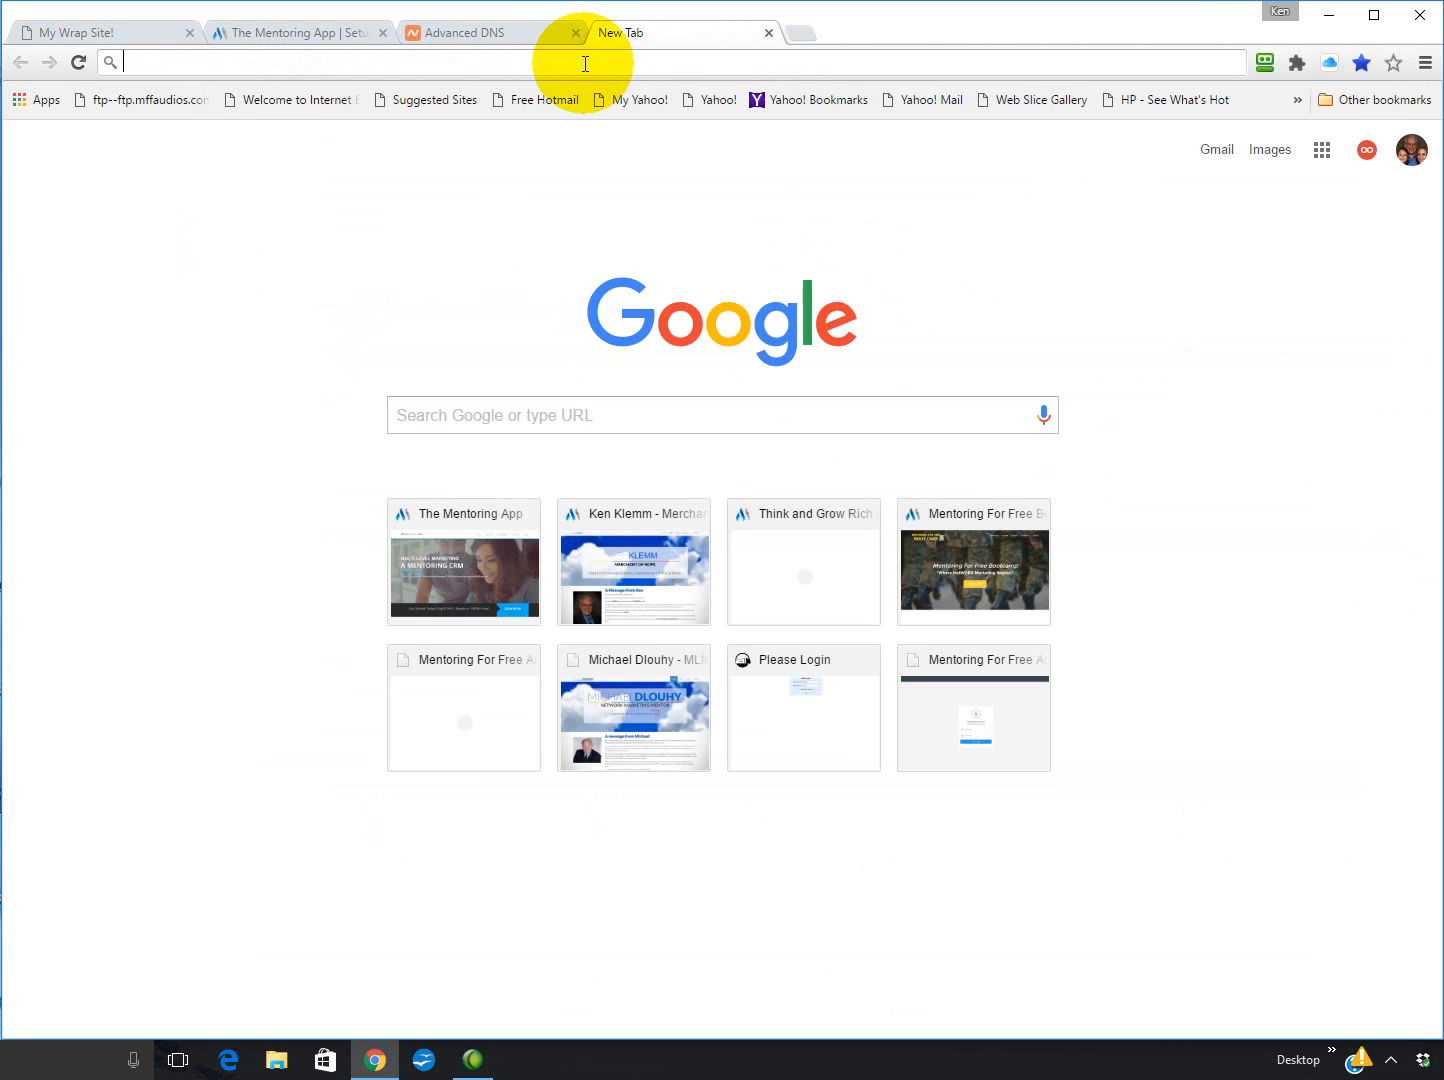
text(kenscustomer.com)
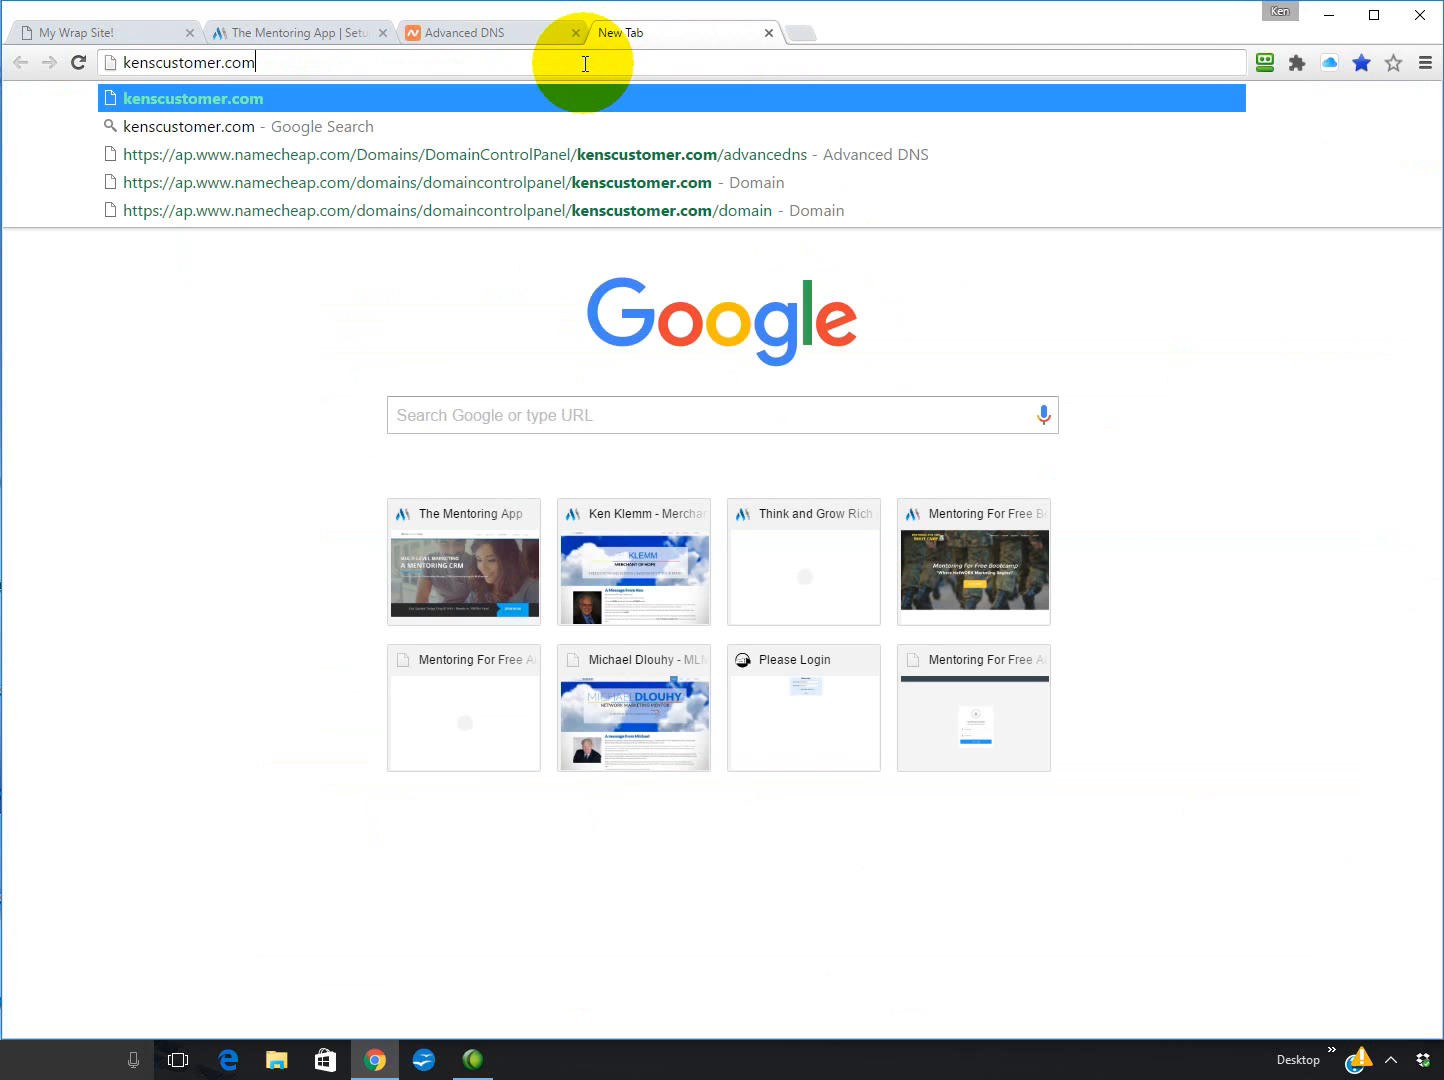
key(Return)
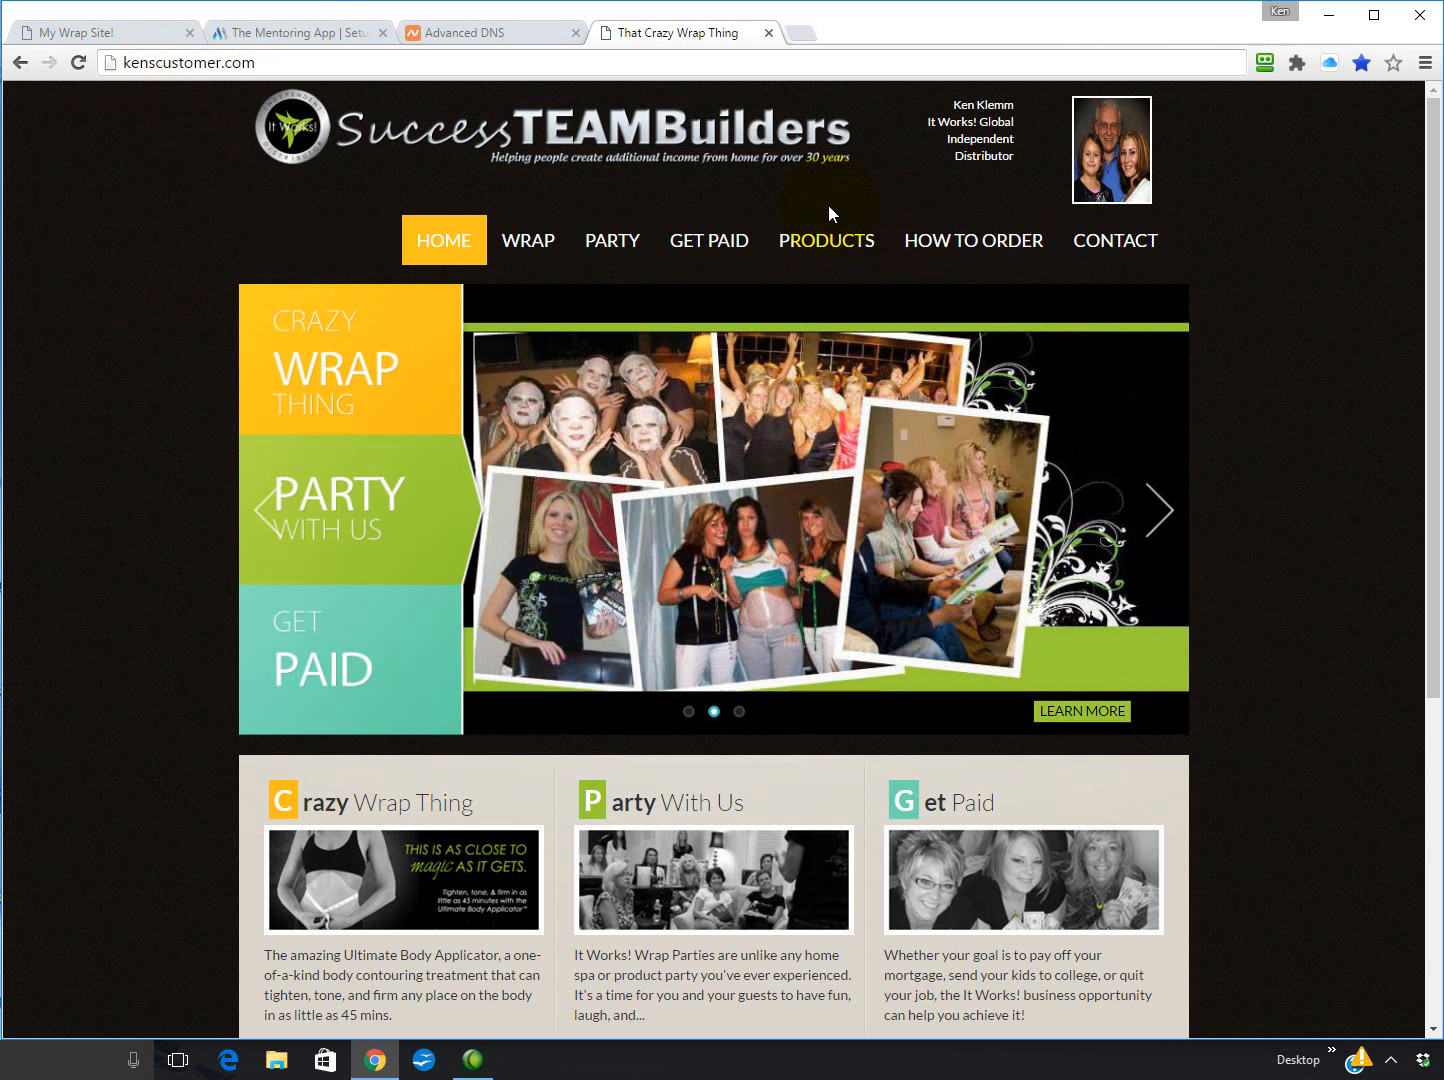
click(955, 248)
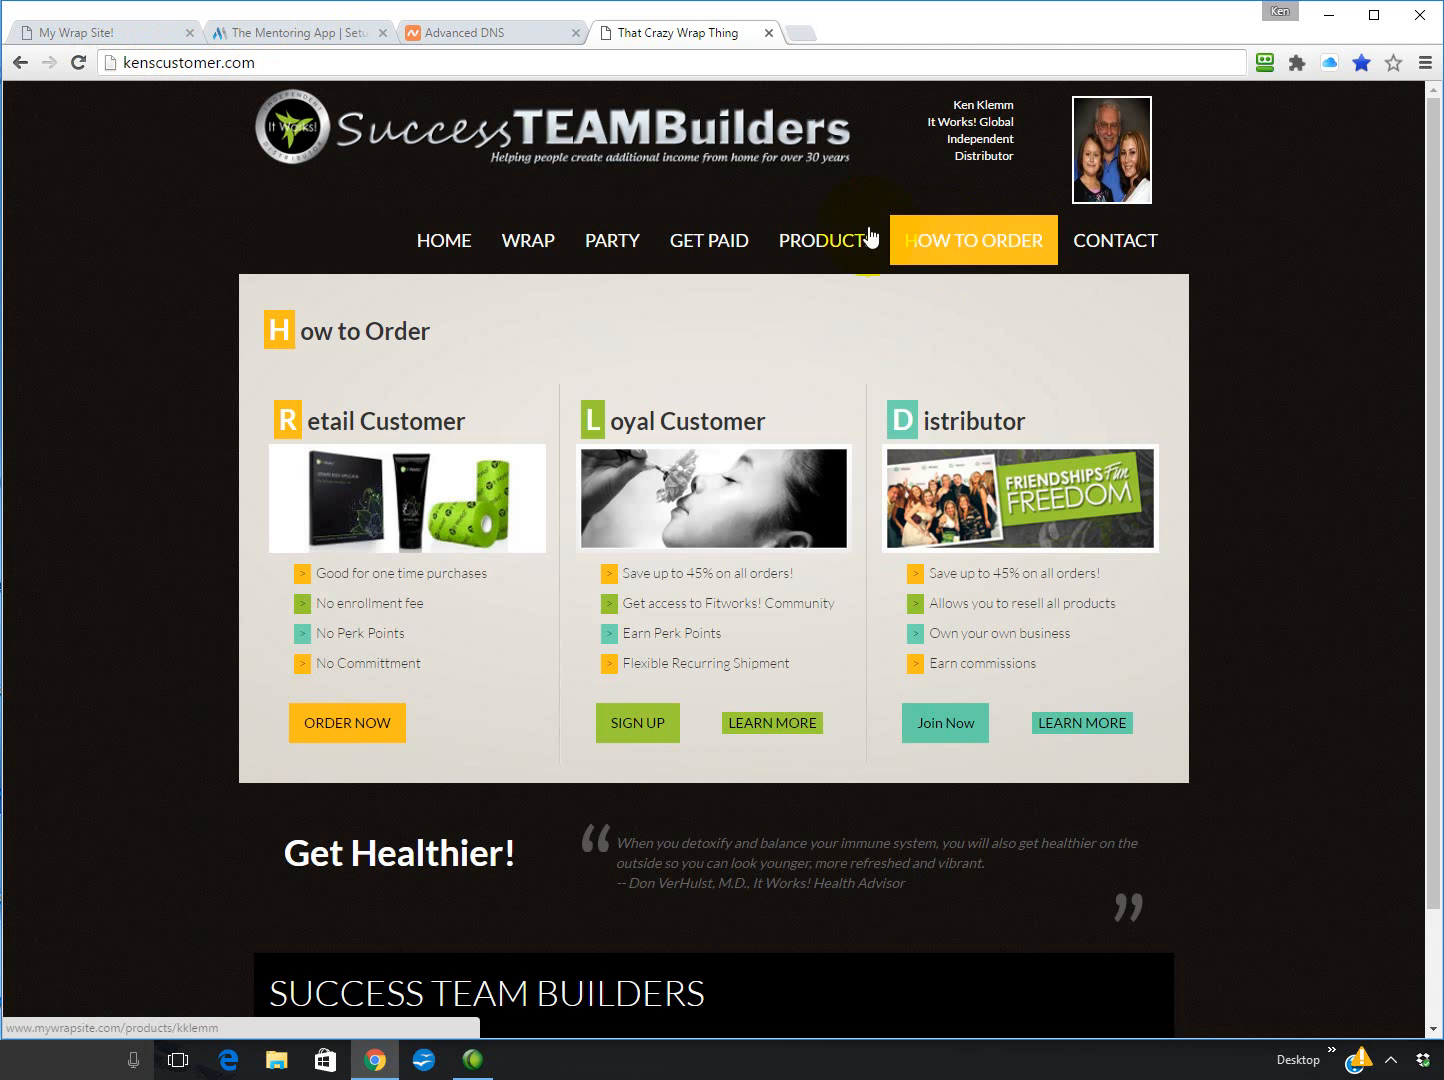